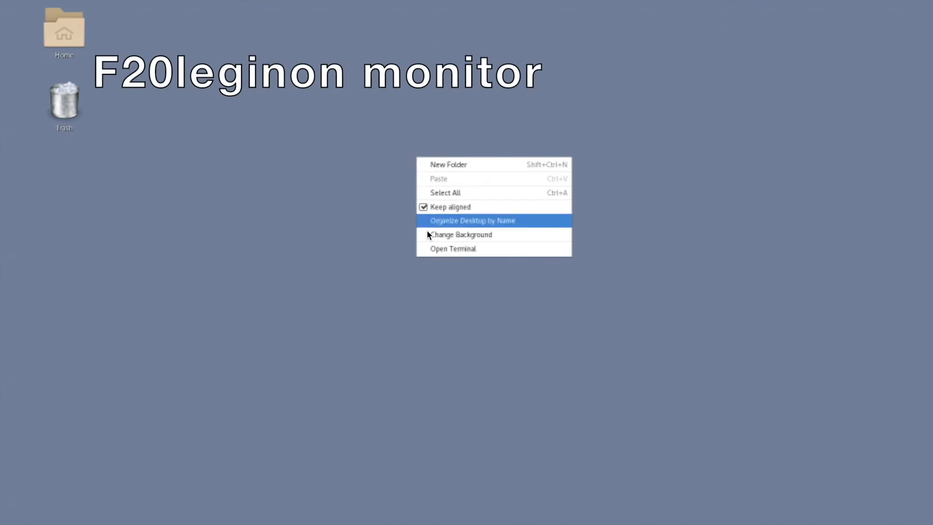
# Open a terminal on the desktop, launch Leginon with the command betaleginon, and move its setup window toward the screen's centre
pyautogui.click(430, 251)
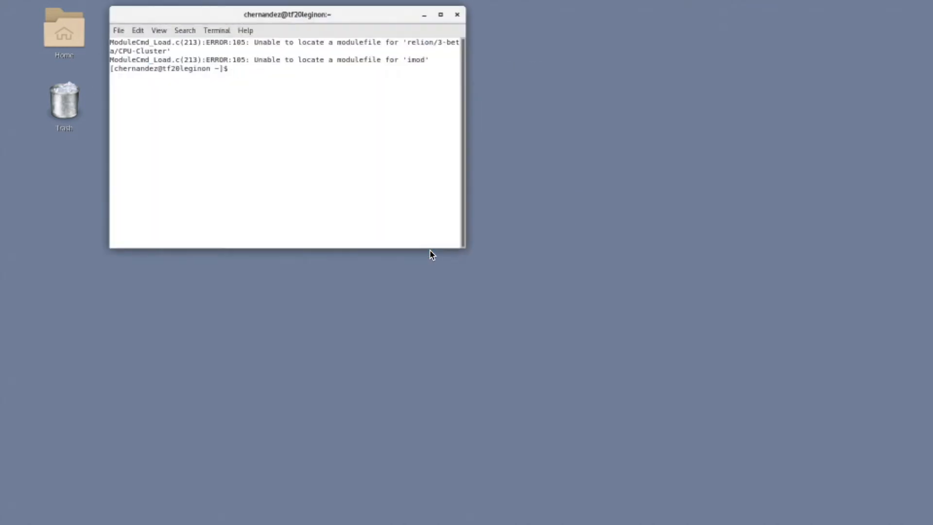
pyautogui.write('betaleginon')
pyautogui.press('Return')
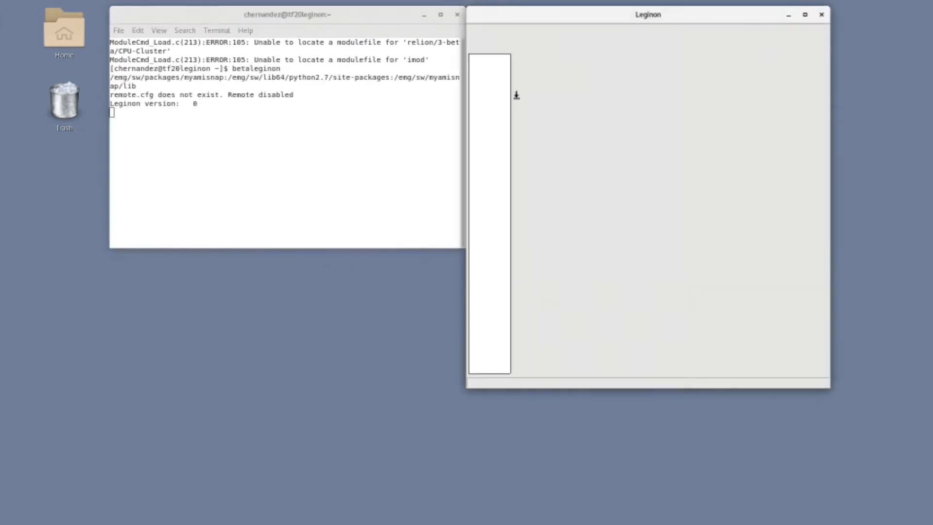
pyautogui.moveTo(679, 60); pyautogui.dragTo(483, 86)
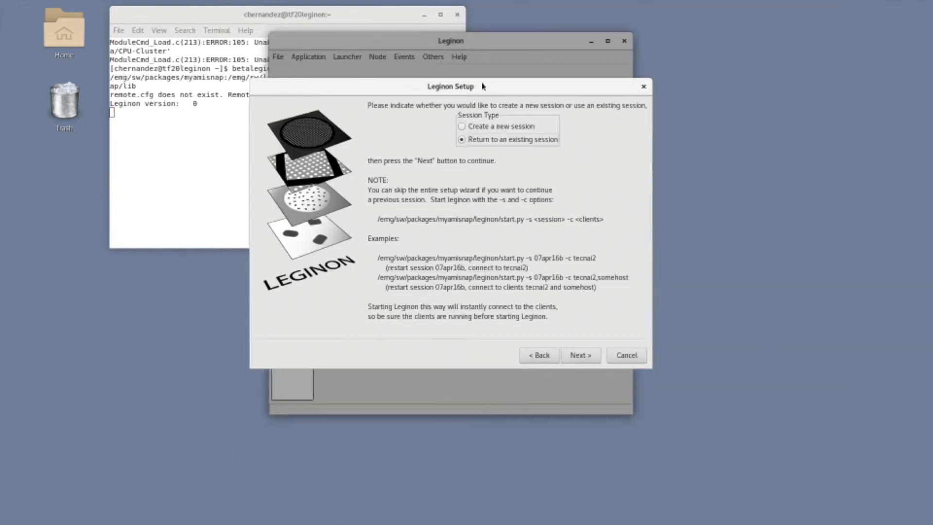
# Choose to create a new session and assign it to the project SEMC - Testing
pyautogui.click(491, 131)
pyautogui.click(584, 355)
pyautogui.click(601, 214)
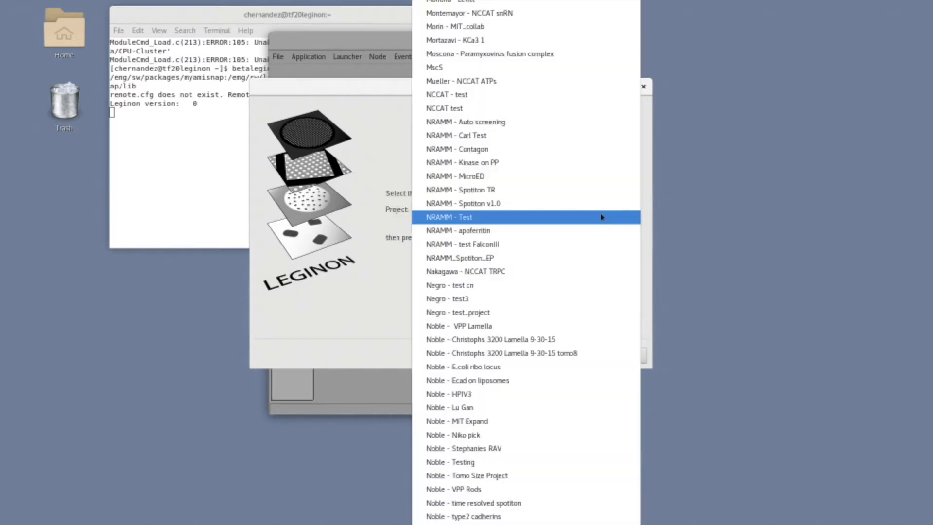
pyautogui.scroll(-10, 560, 358)
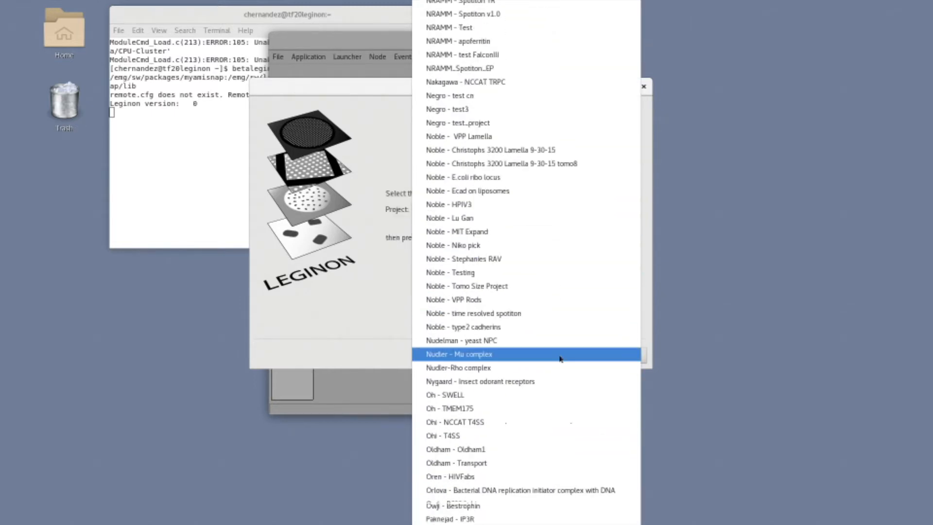
pyautogui.scroll(-10, 560, 358)
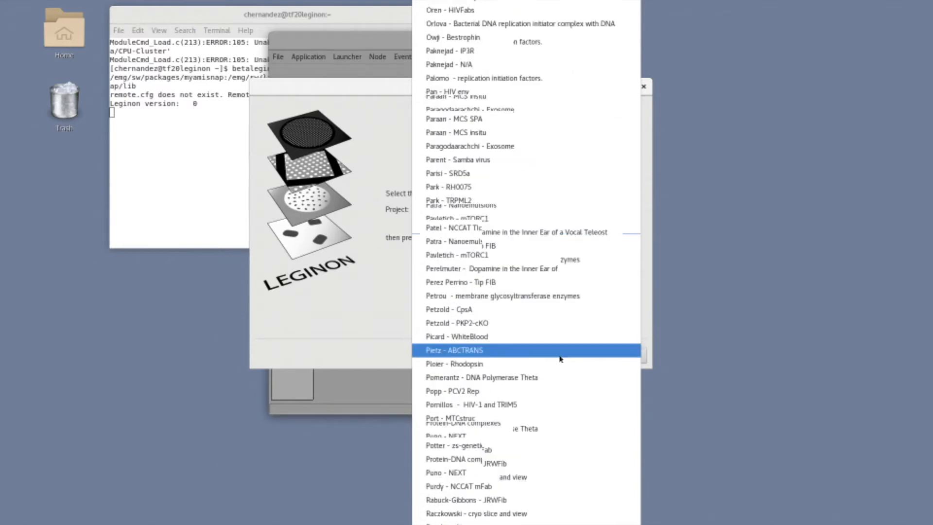
pyautogui.scroll(-12, 560, 358)
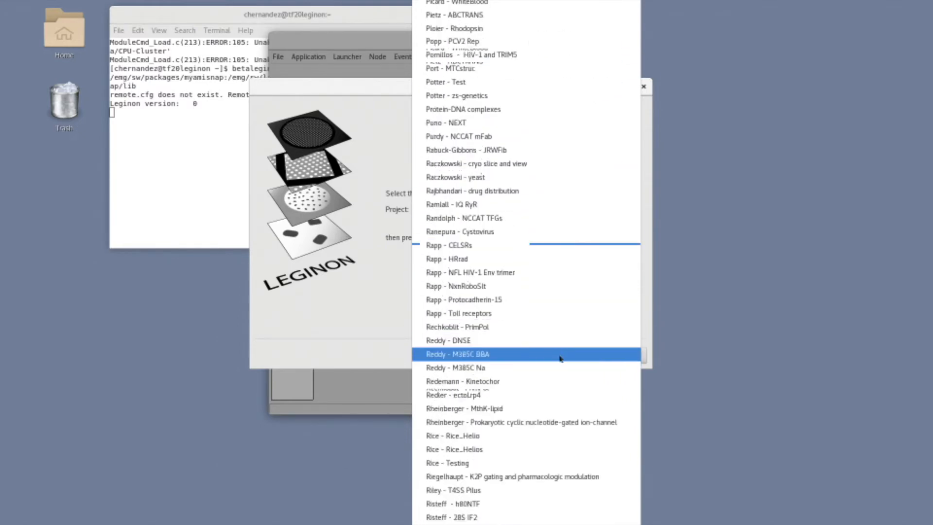
pyautogui.scroll(-2, 560, 358)
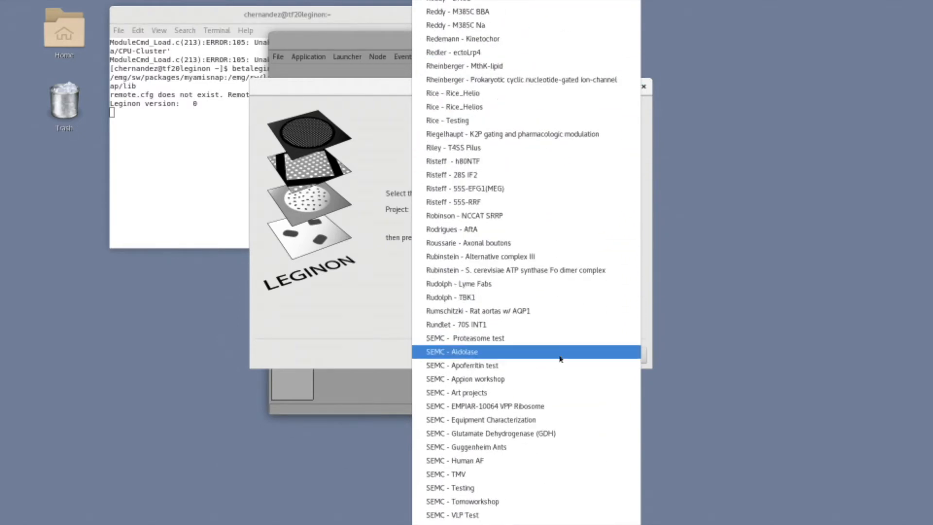
pyautogui.click(476, 488)
pyautogui.click(585, 359)
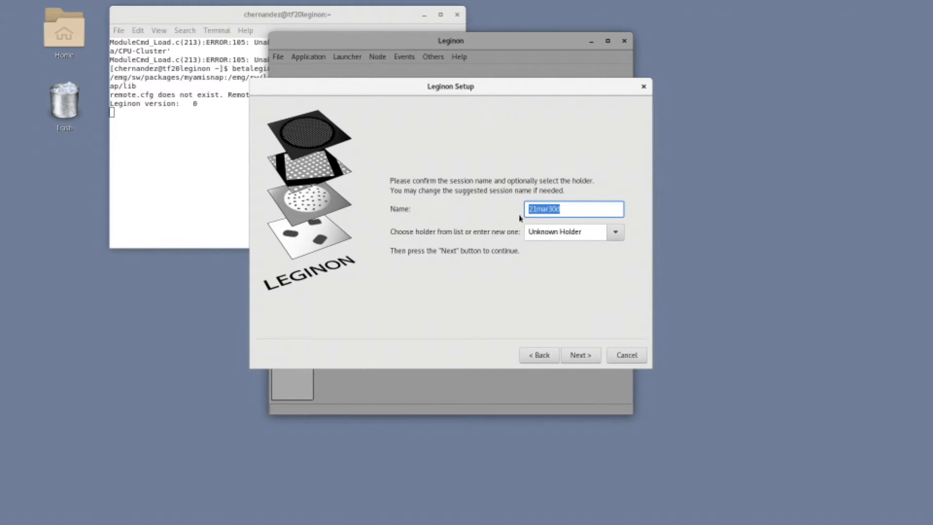
# Confirm the session name as 21mar30d and choose TF20-room-temp as the holder
pyautogui.click(582, 207)
pyautogui.press('BackSpace')
pyautogui.write('d')
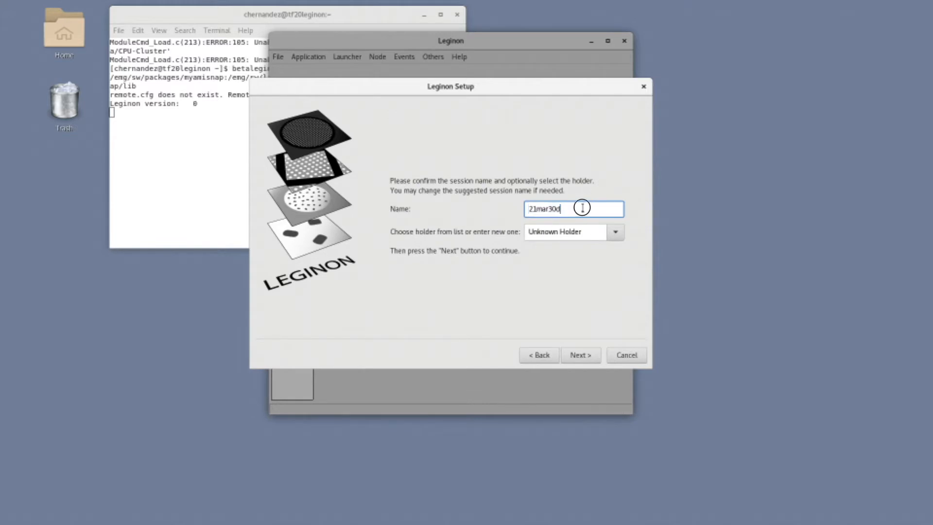
pyautogui.click(614, 236)
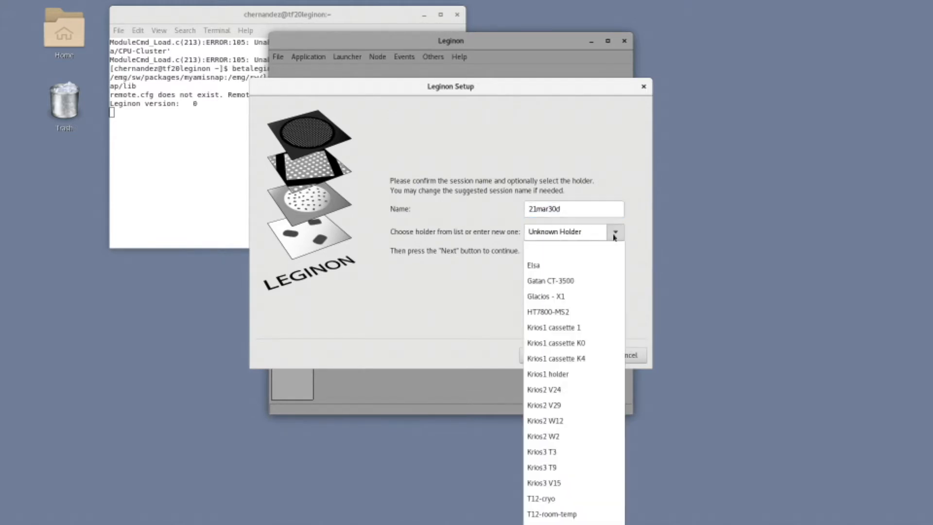
pyautogui.scroll(-3, 583, 475)
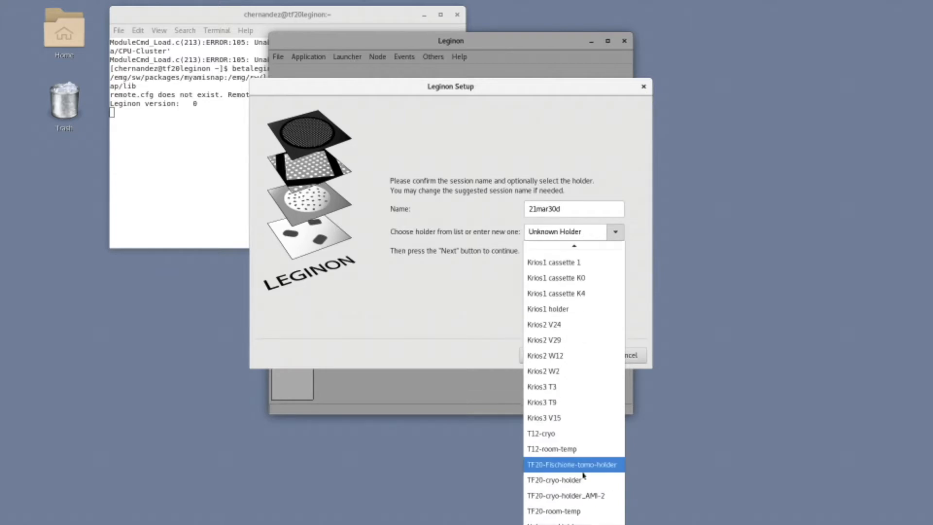
pyautogui.scroll(-1, 583, 486)
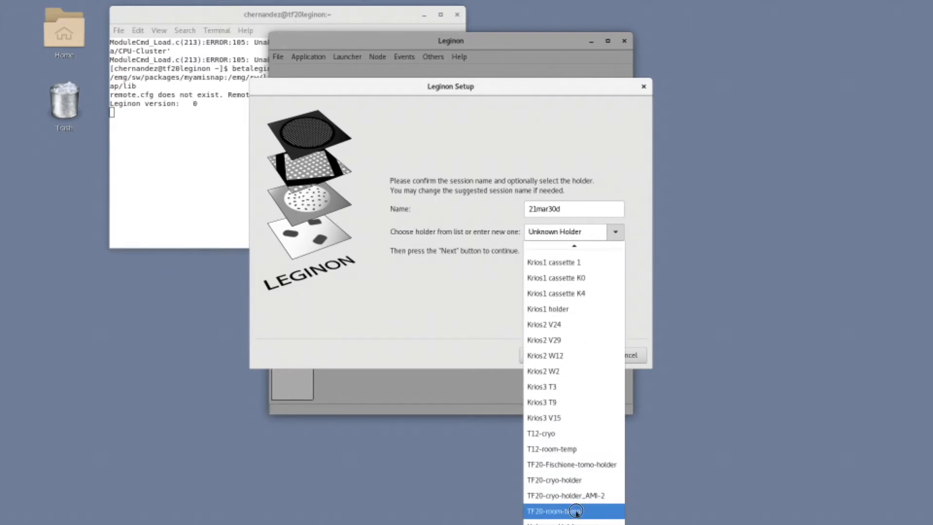
pyautogui.click(576, 511)
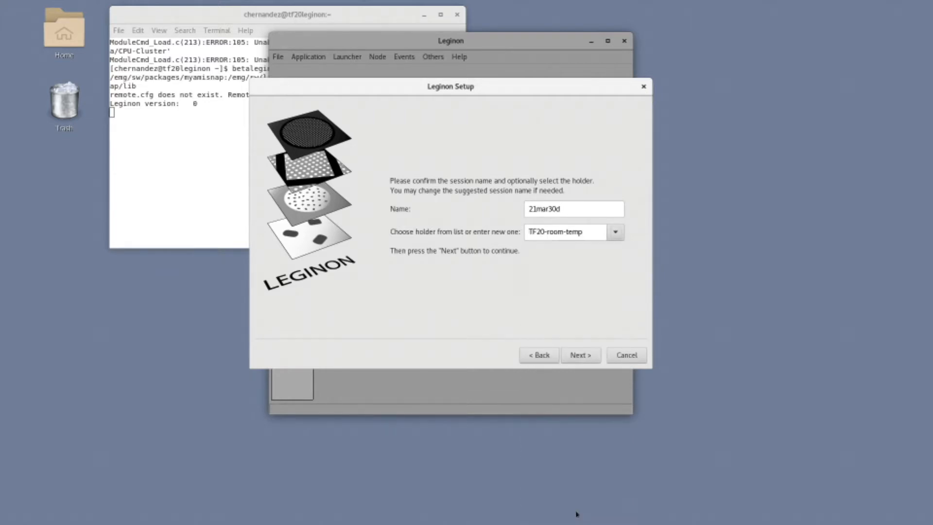
pyautogui.click(586, 359)
# Enter the session description "F20 Leginon Tutorial" and accept the suggested image directory
pyautogui.write('F20 Leginon Tu')
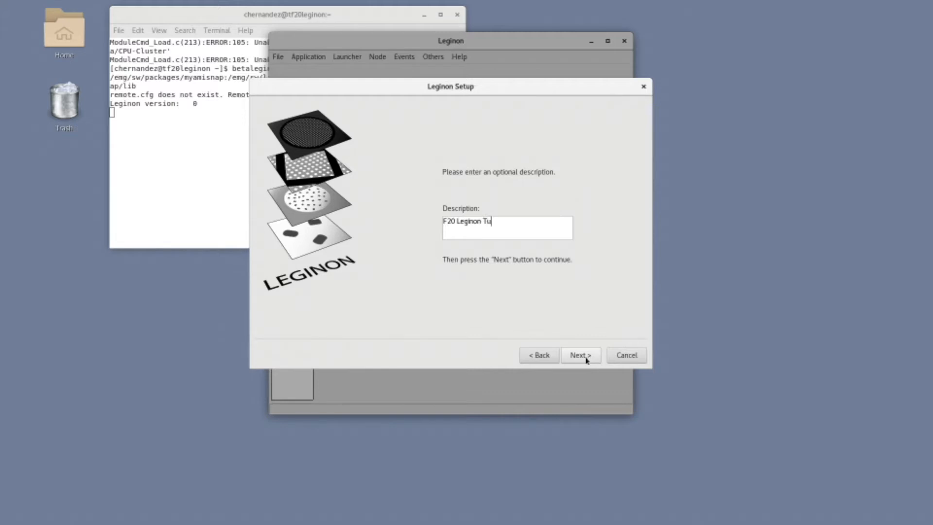
pyautogui.write('torial')
pyautogui.click(581, 356)
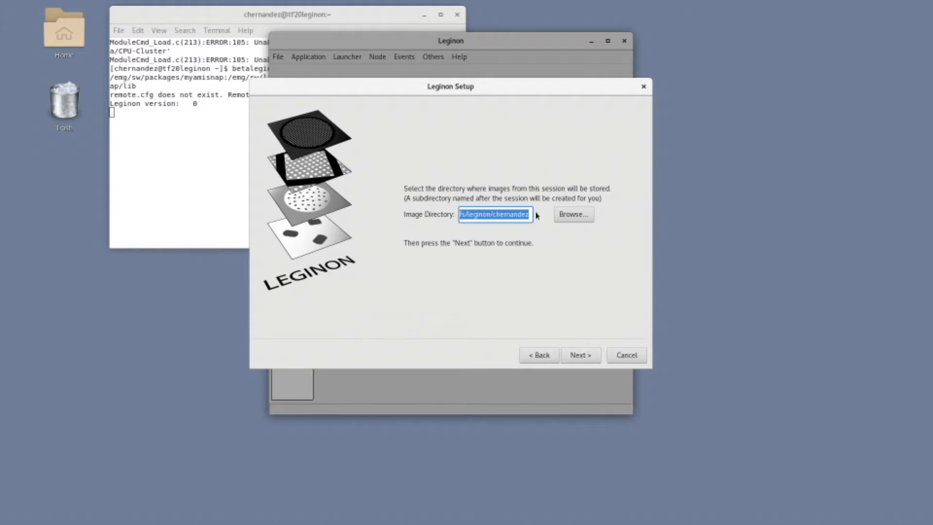
pyautogui.click(579, 355)
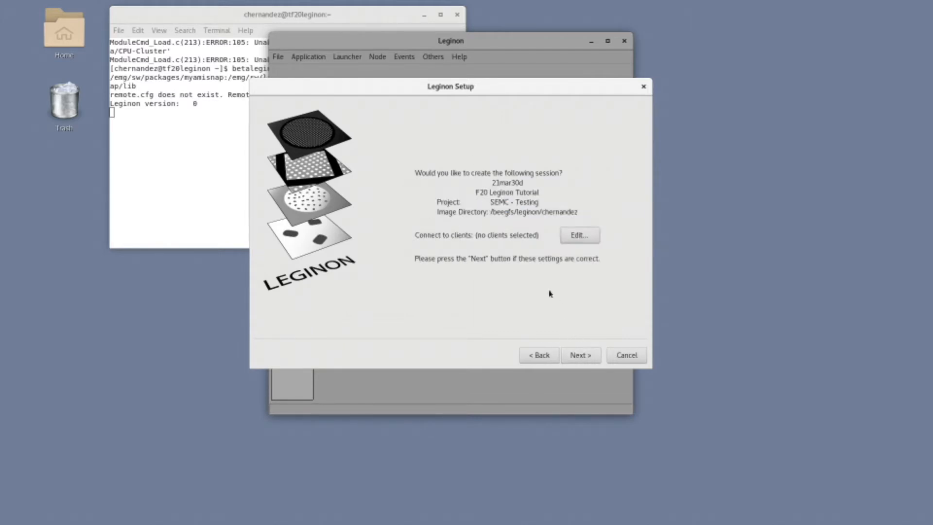
# Add tf20-d394 and tf20-f416 as the clients the session connects to
pyautogui.click(588, 239)
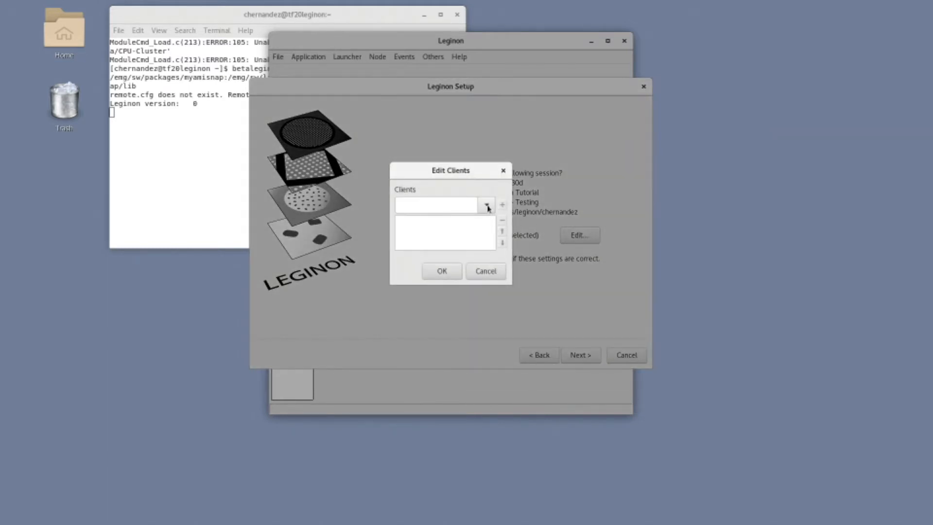
pyautogui.click(486, 206)
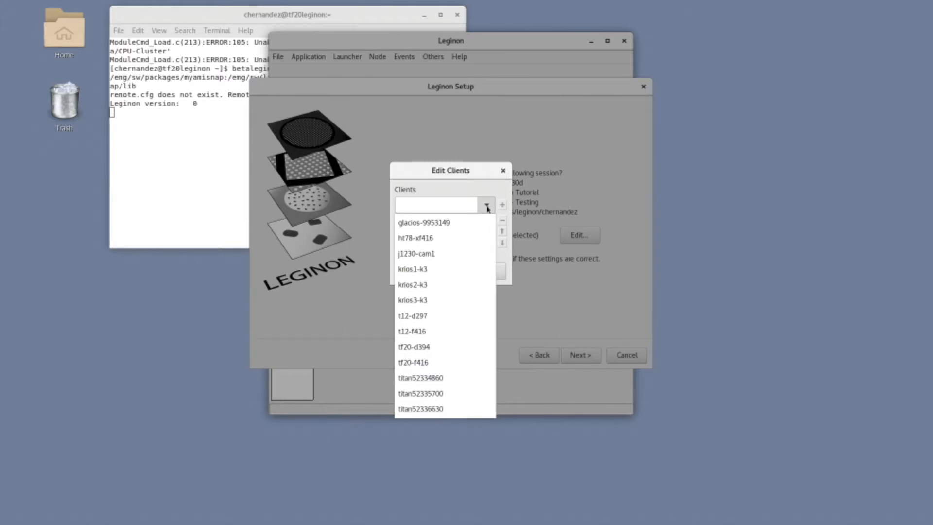
pyautogui.click(434, 347)
pyautogui.click(502, 205)
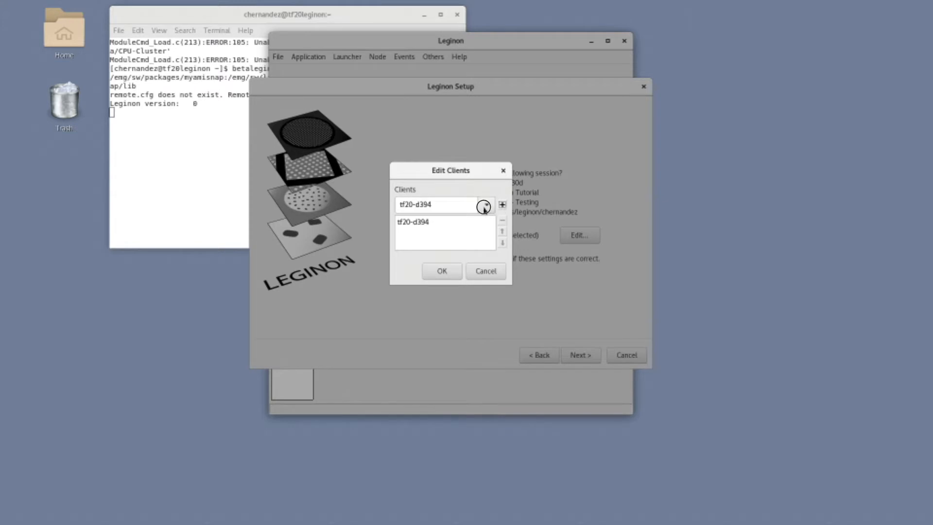
pyautogui.click(486, 204)
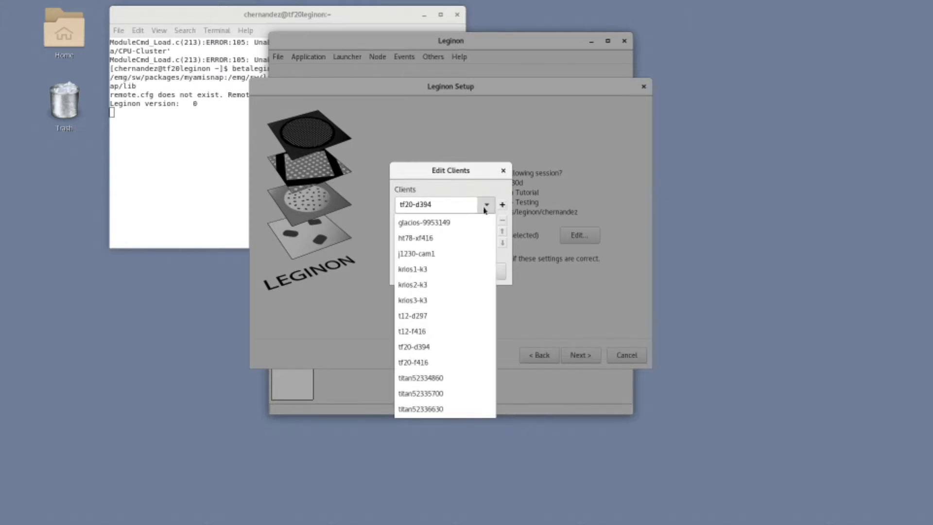
pyautogui.click(443, 363)
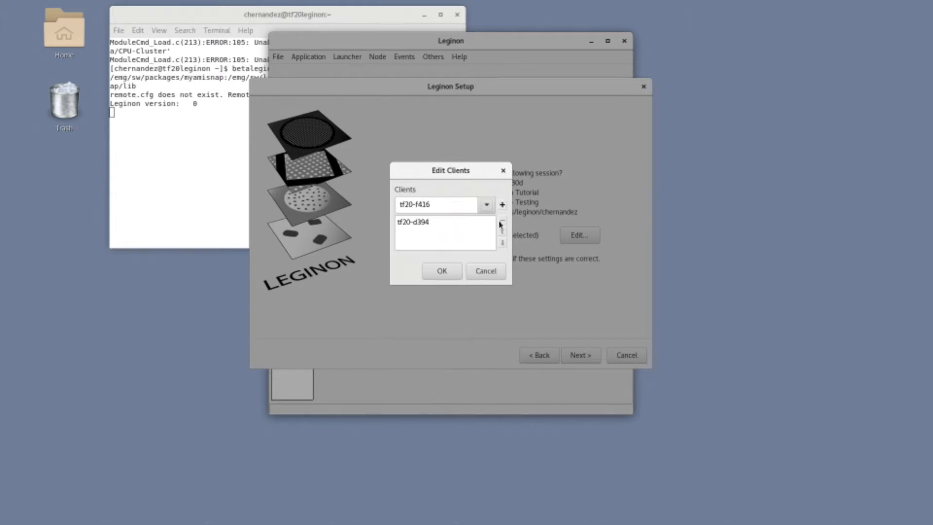
pyautogui.click(502, 204)
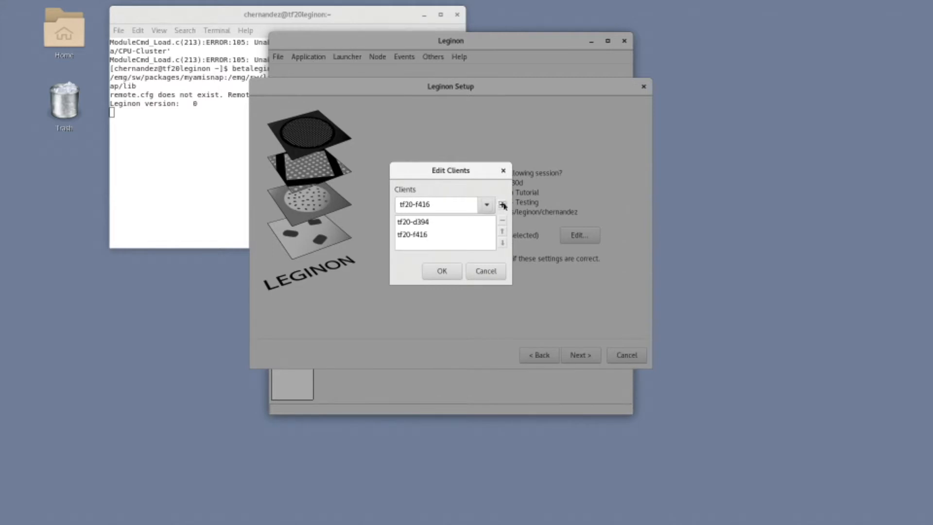
pyautogui.click(450, 273)
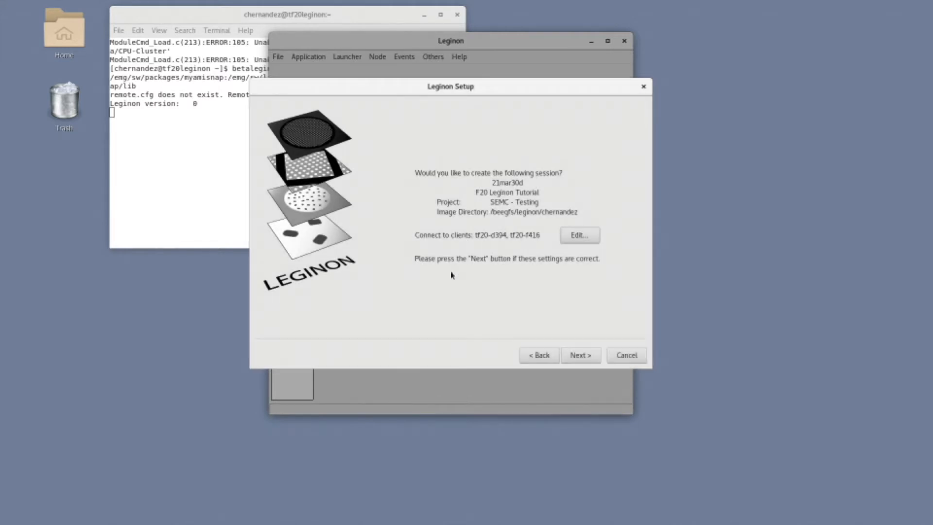
# Finish the session setup with a C2 aperture size of 100 um and maximize the main Leginon window
pyautogui.click(579, 355)
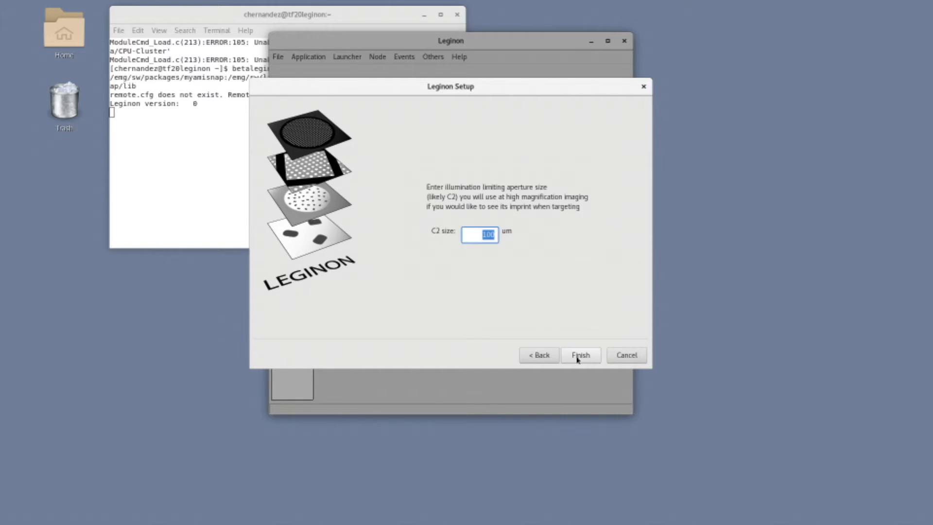
pyautogui.click(479, 237)
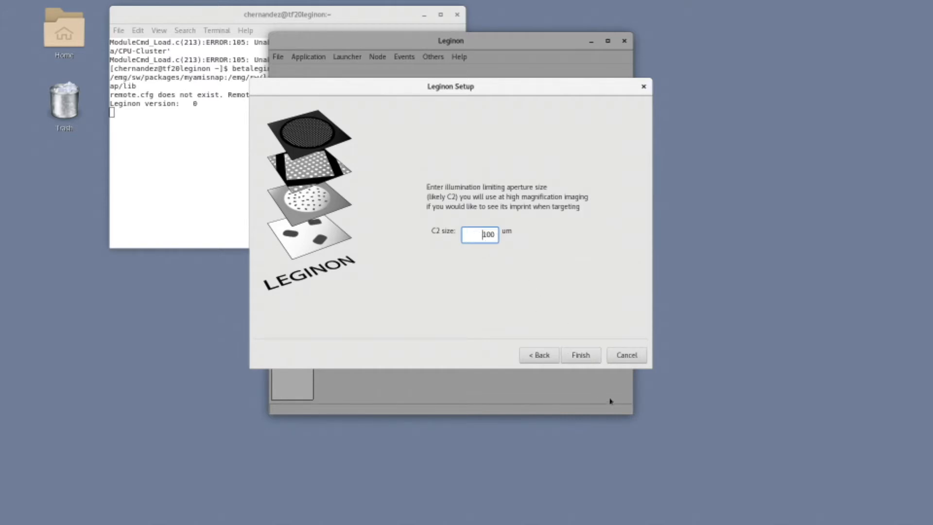
pyautogui.click(592, 359)
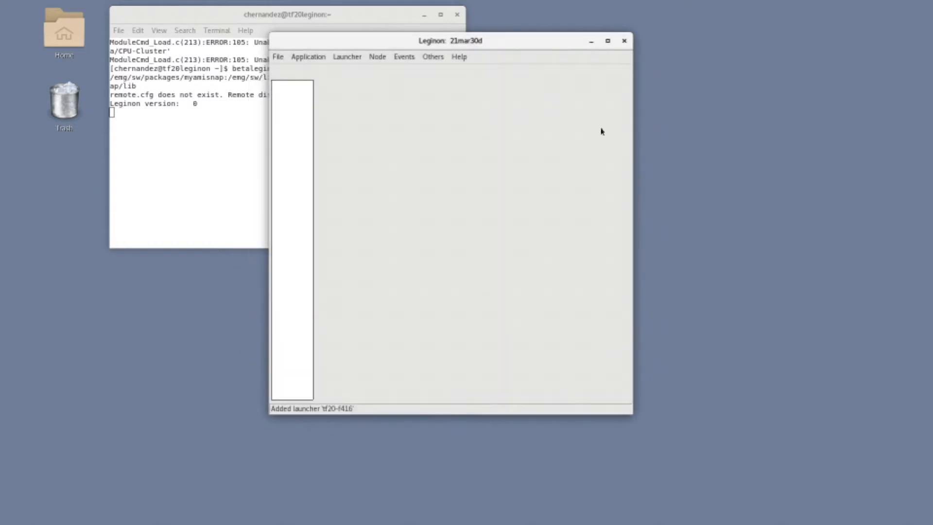
pyautogui.click(608, 41)
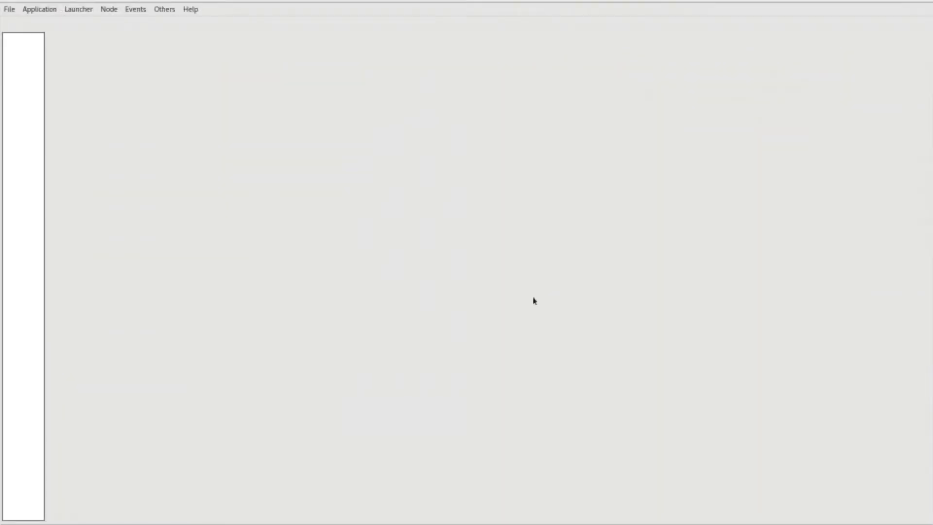
# Start running an application and select MSI-T2 (3.3) from the full application list
pyautogui.click(41, 9)
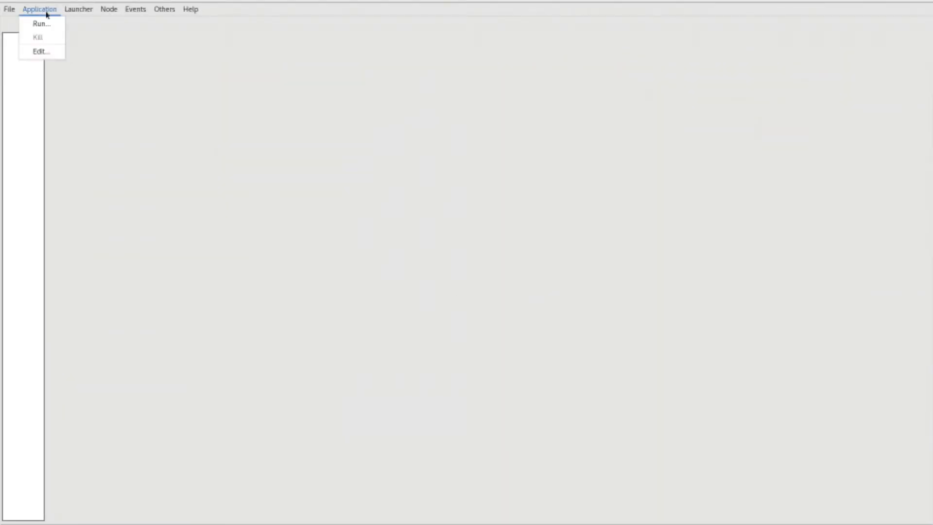
pyautogui.click(40, 23)
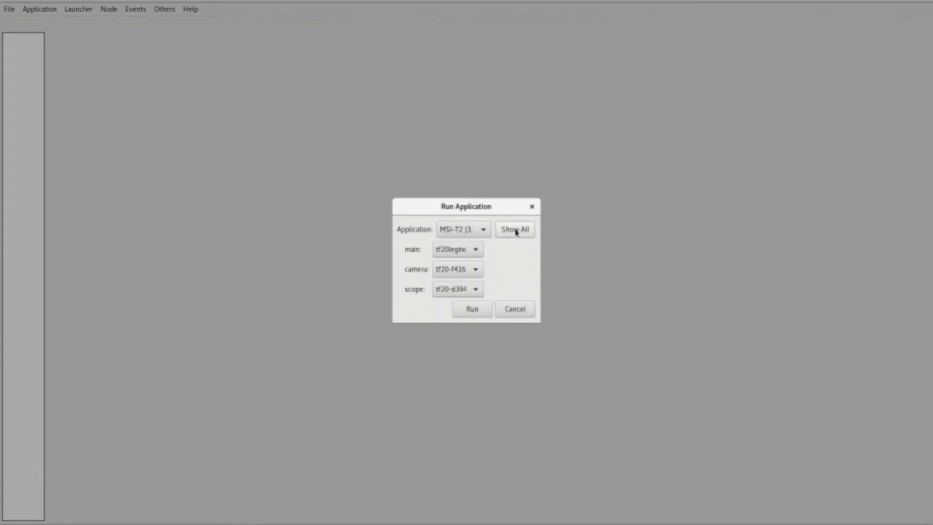
pyautogui.click(483, 230)
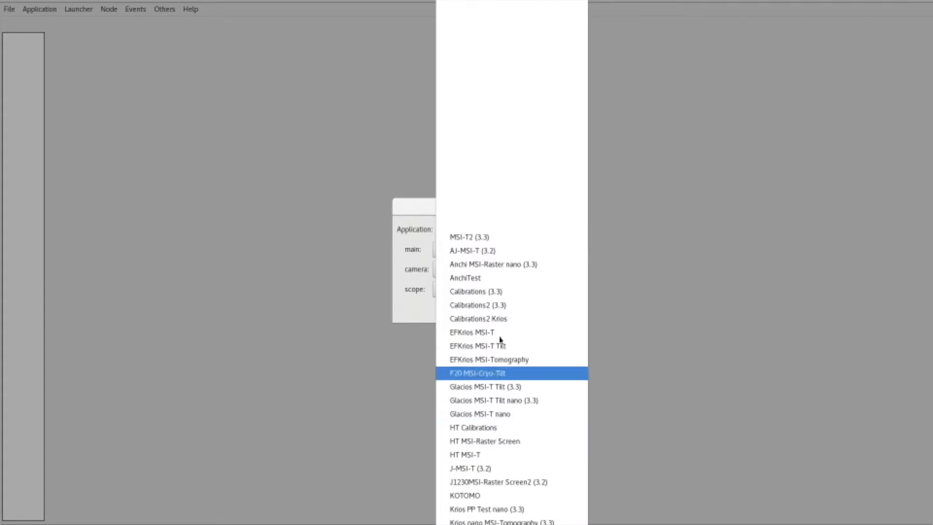
pyautogui.click(467, 239)
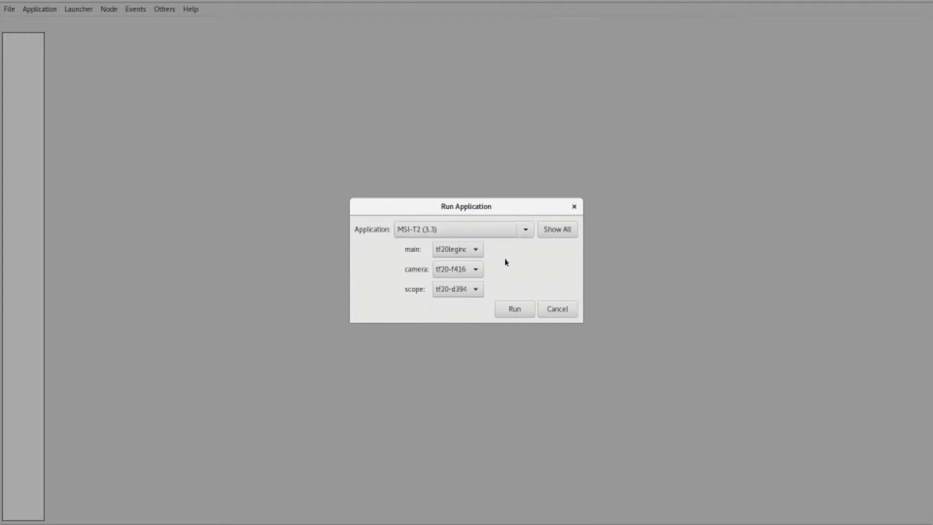
# Assign tf20leginon as main, tf20-f416 as camera and tf20-d394 as scope, and run the MSI-T2 (3.3) application
pyautogui.click(475, 249)
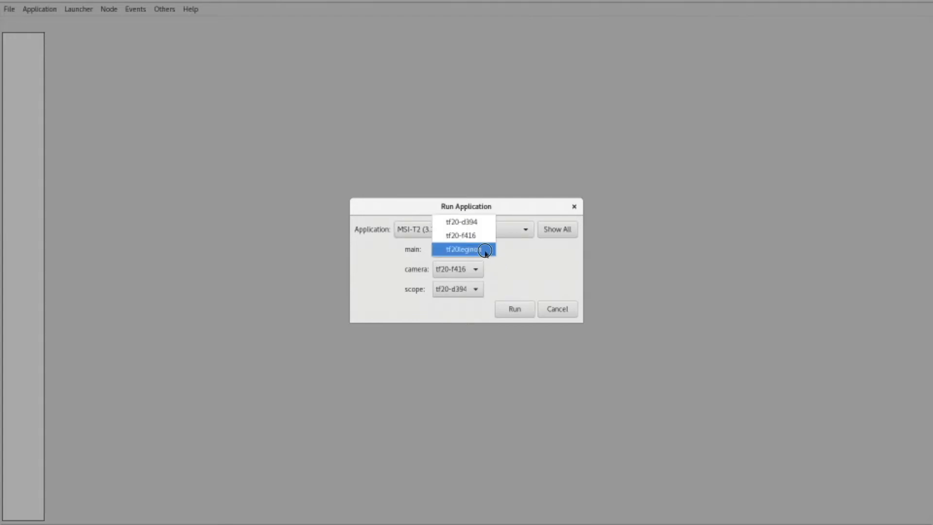
pyautogui.click(485, 251)
pyautogui.click(475, 271)
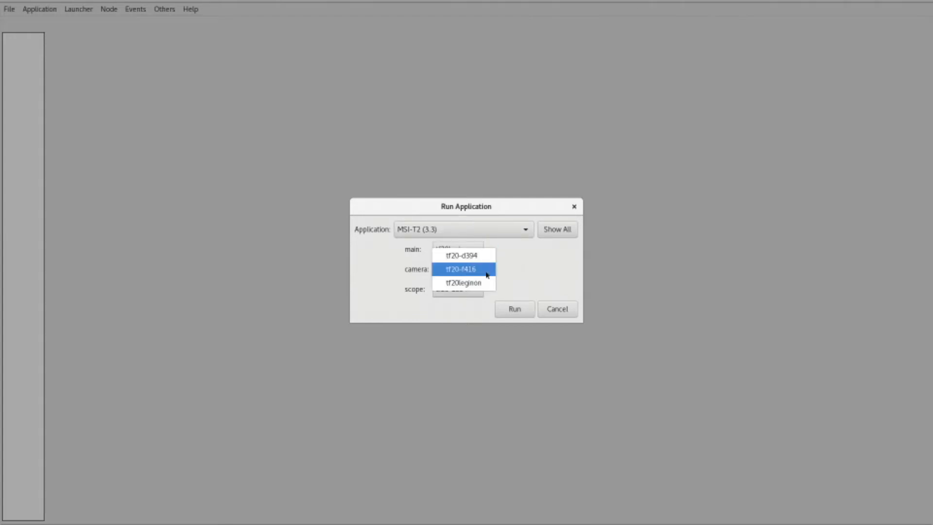
pyautogui.click(487, 273)
pyautogui.click(469, 290)
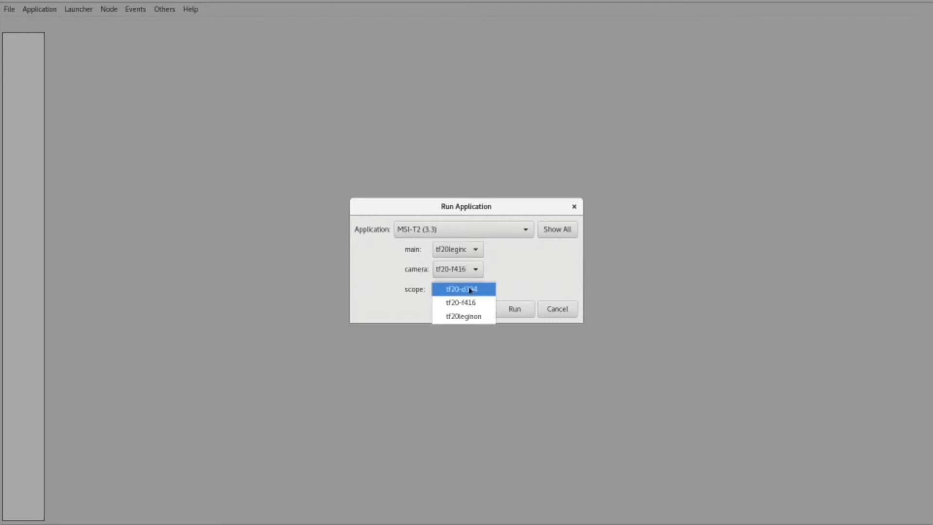
pyautogui.click(485, 290)
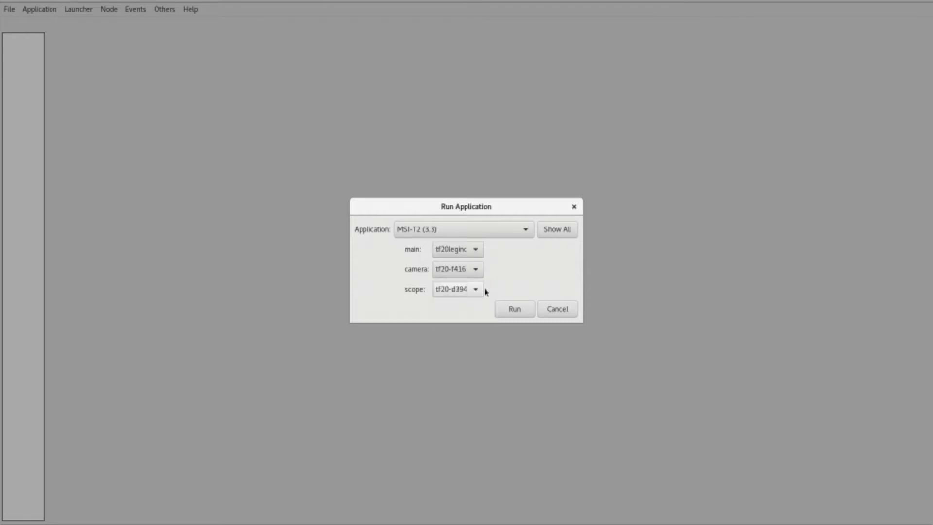
pyautogui.click(515, 312)
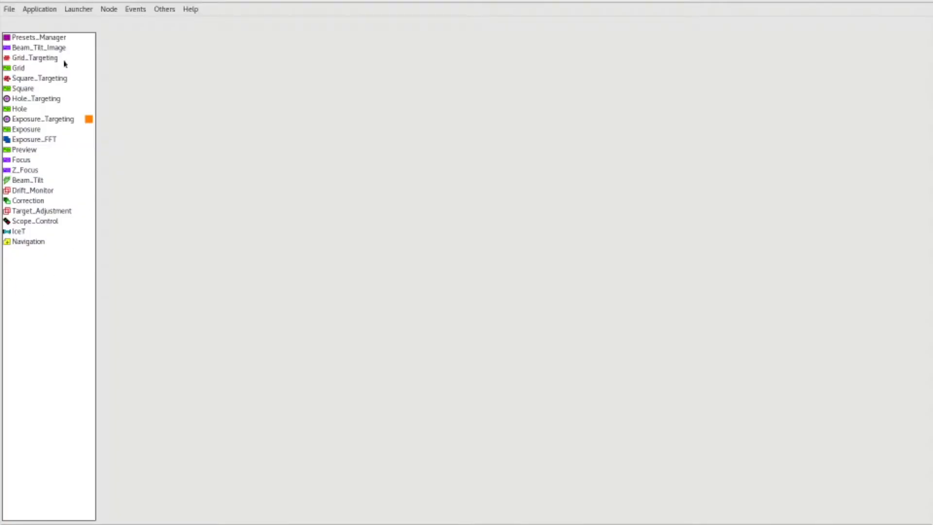
# Start importing presets in Presets_Manager and find sessions from the last 20 days for the Tecnai TEM and Tietz F416 camera
pyautogui.click(47, 38)
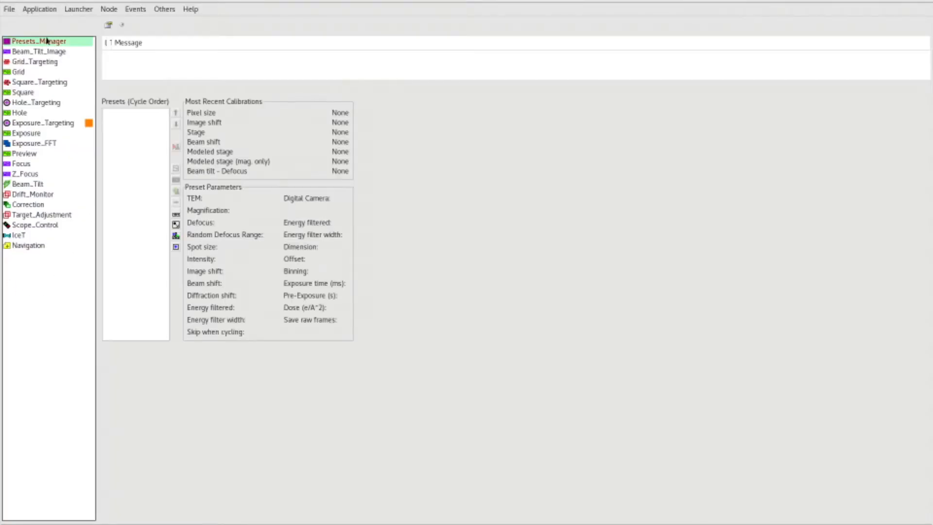
pyautogui.click(177, 247)
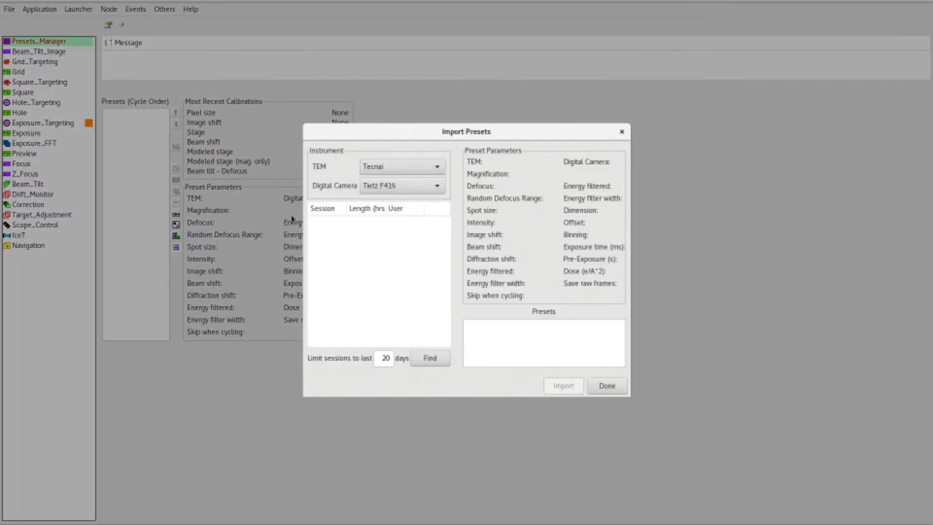
pyautogui.click(396, 168)
pyautogui.click(396, 168)
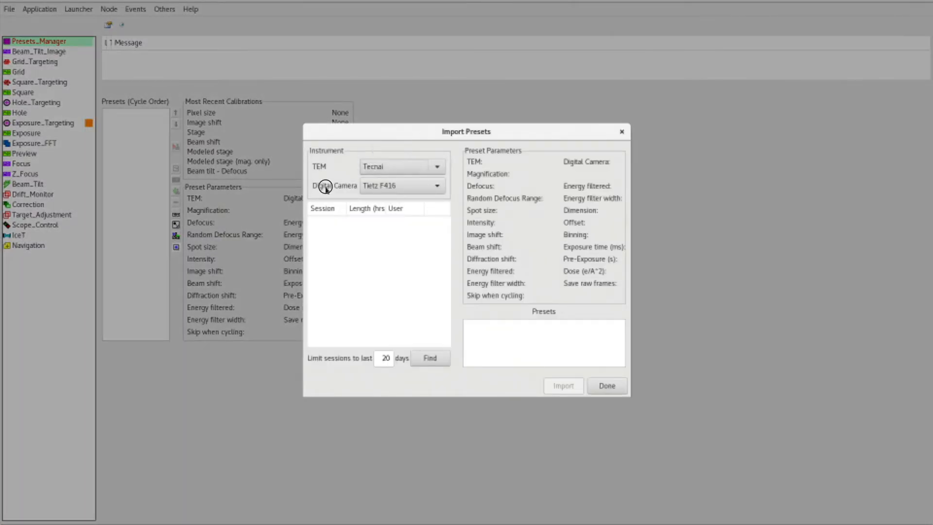
pyautogui.click(378, 190)
pyautogui.click(382, 187)
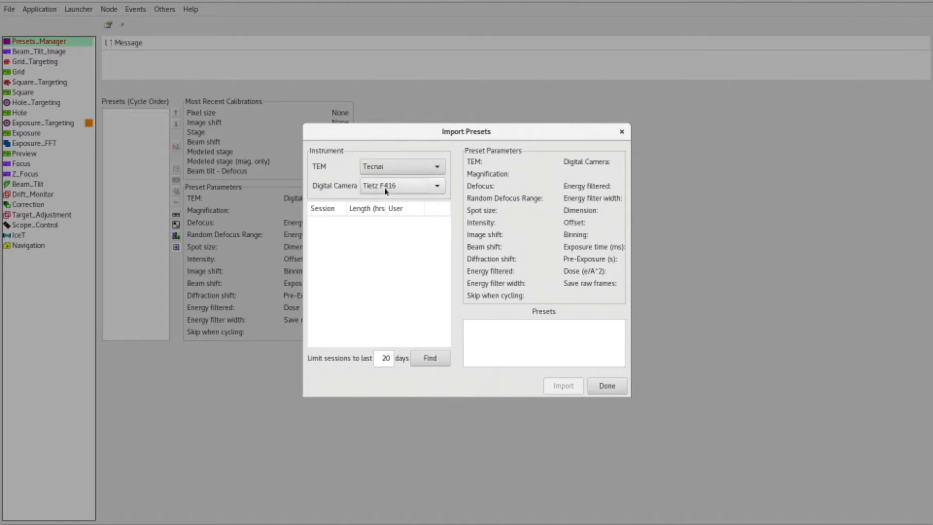
pyautogui.click(427, 360)
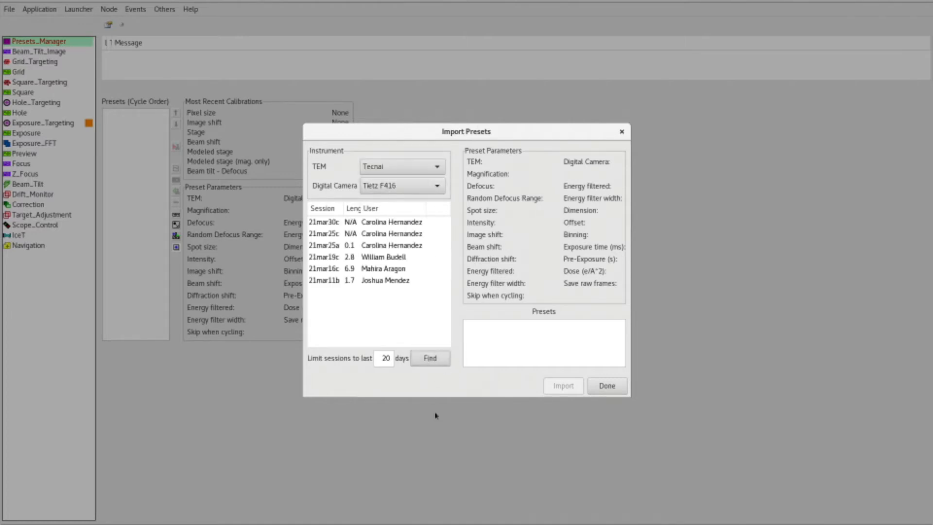
# Import all presets from session 21mar30c and finish the preset import
pyautogui.click(393, 223)
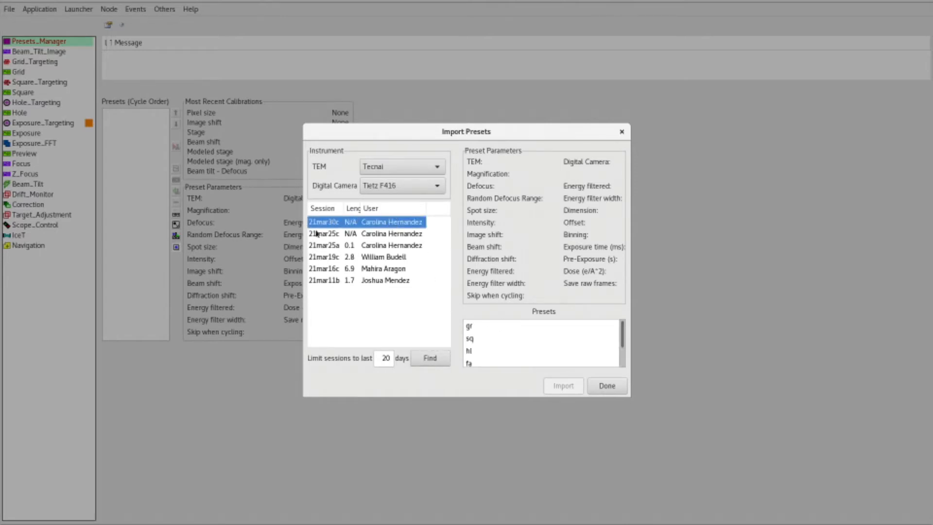
pyautogui.click(502, 329)
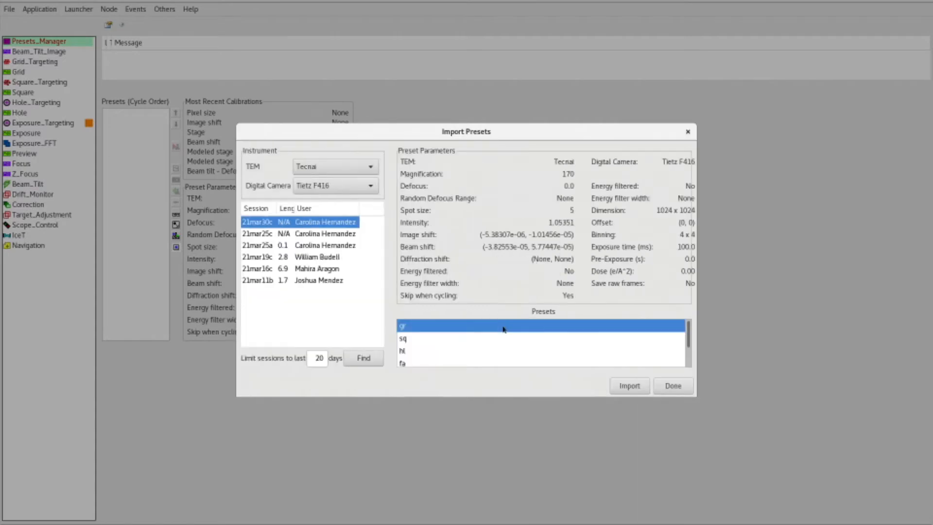
pyautogui.hotkey('ctrl', 'a')
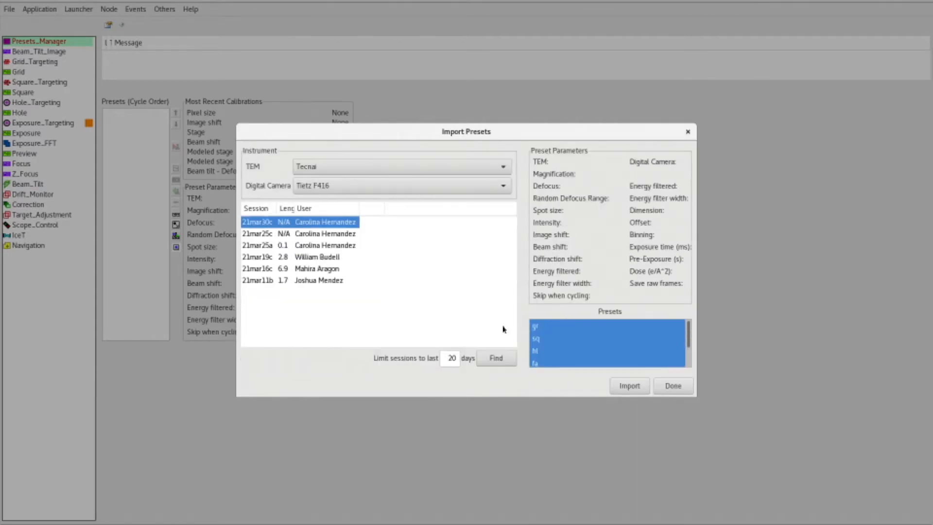
pyautogui.click(627, 386)
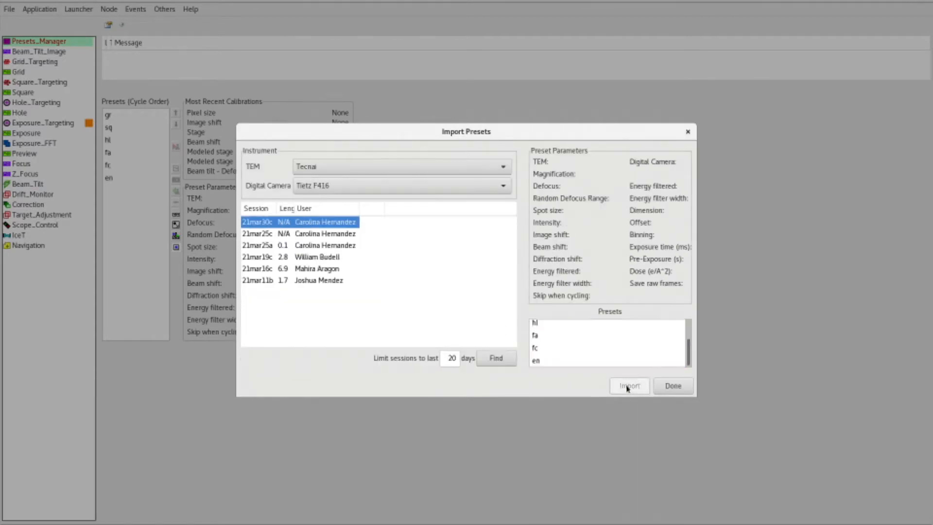
pyautogui.click(633, 360)
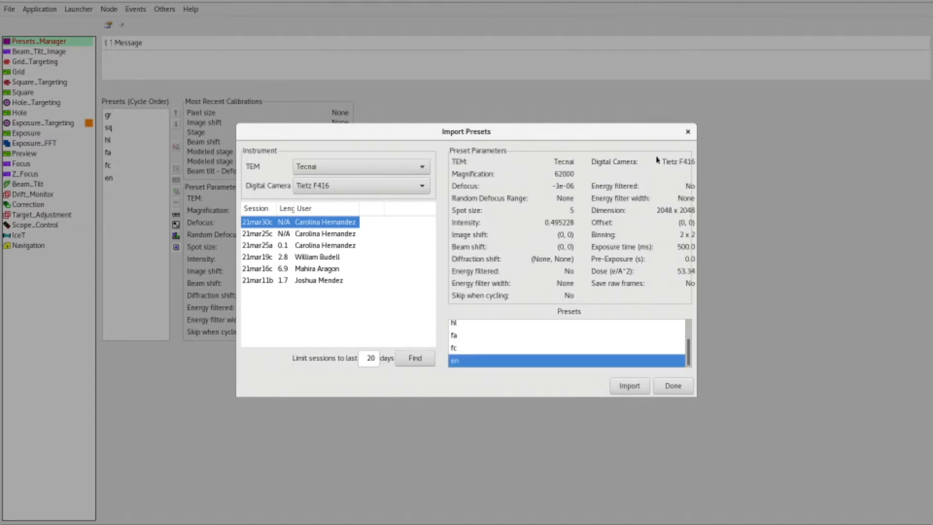
pyautogui.click(675, 385)
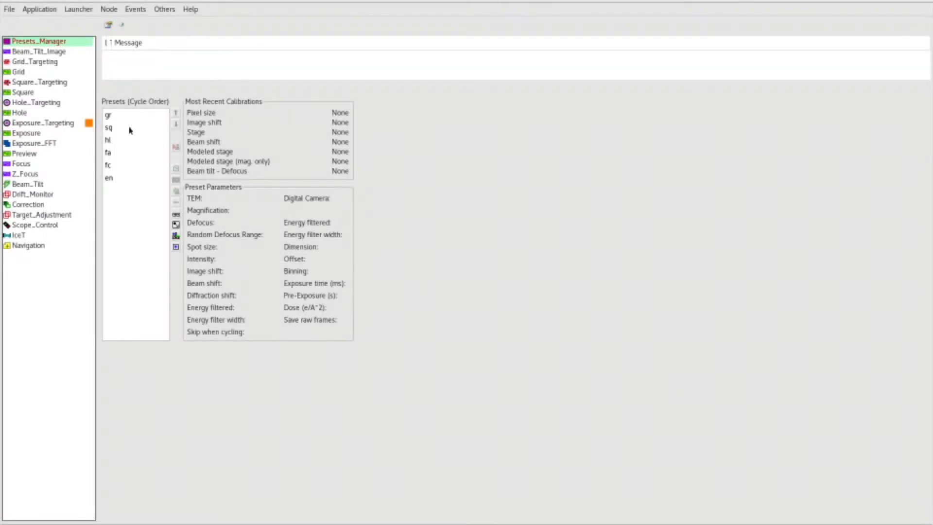
# Send the en preset to the scope and enlarge the message log
pyautogui.click(120, 181)
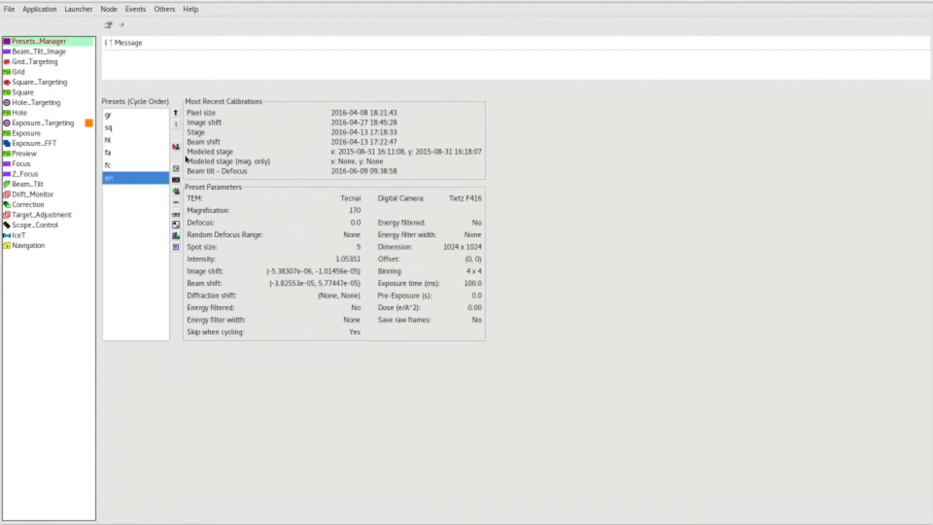
pyautogui.click(176, 147)
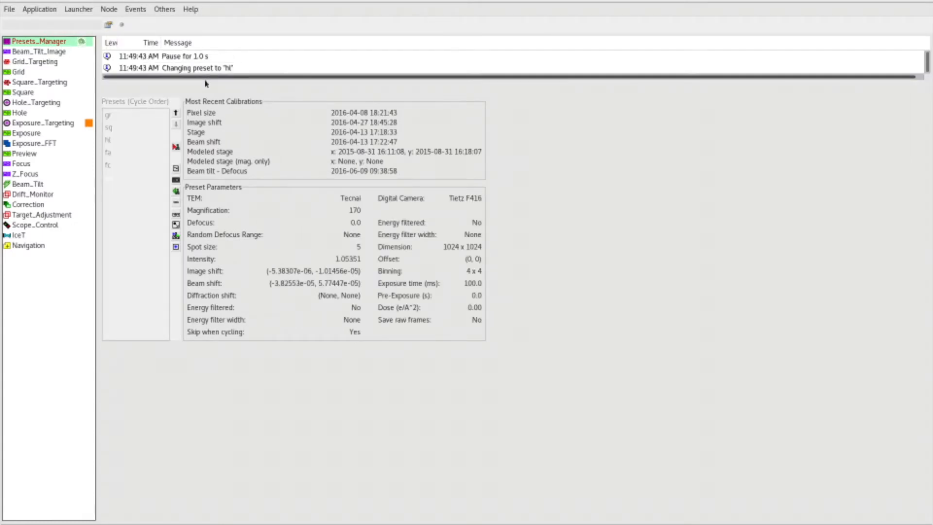
pyautogui.moveTo(205, 84); pyautogui.dragTo(204, 110)
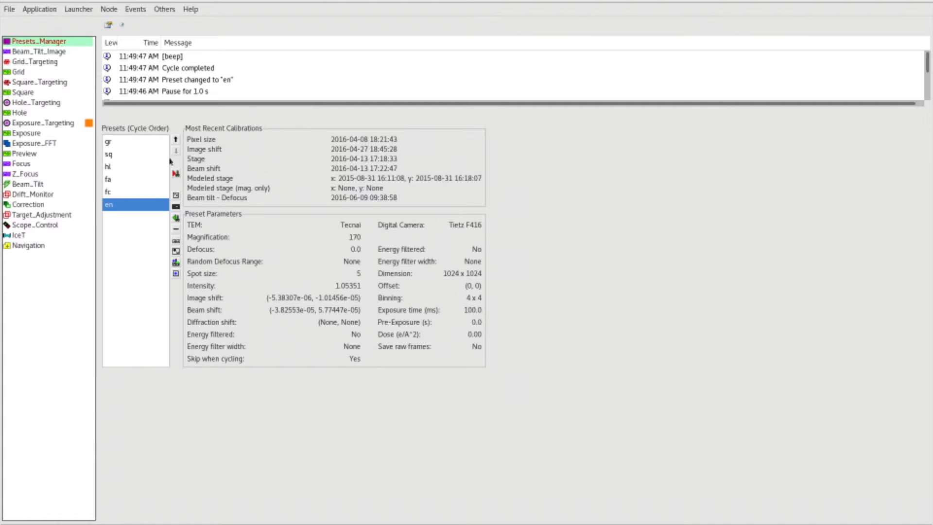
# Send the gr preset and then the sq preset to the scope
pyautogui.click(110, 142)
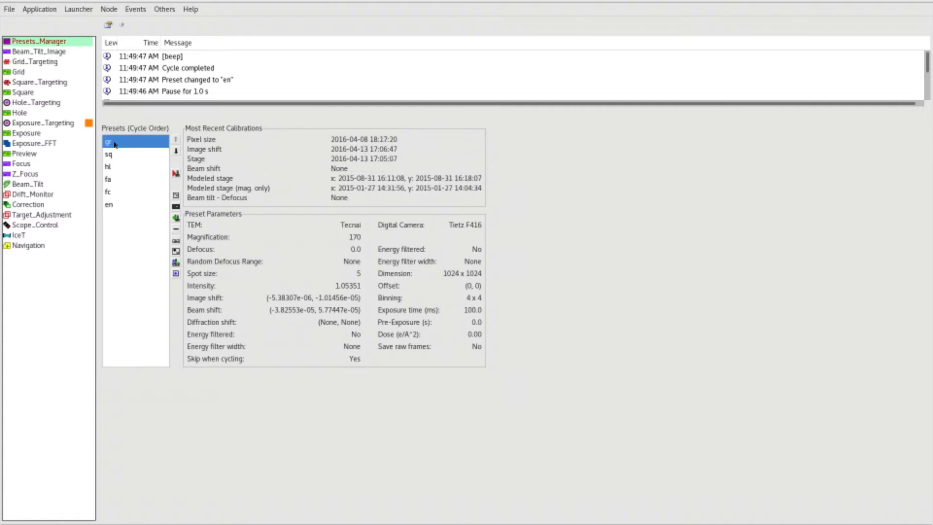
pyautogui.click(176, 174)
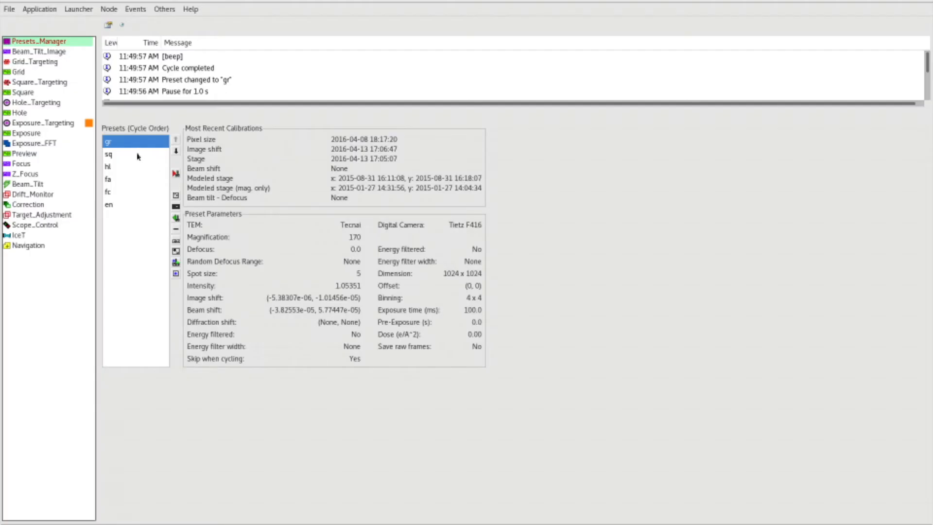
pyautogui.click(137, 154)
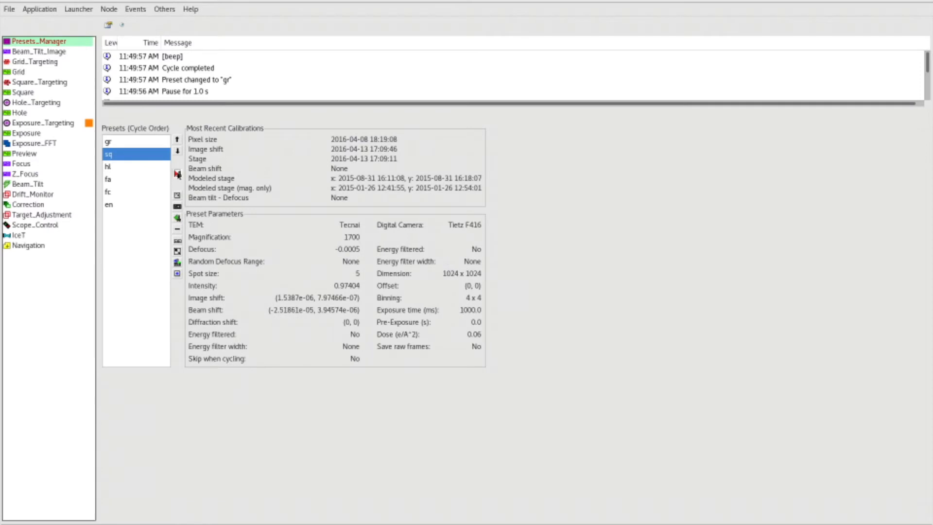
pyautogui.click(177, 174)
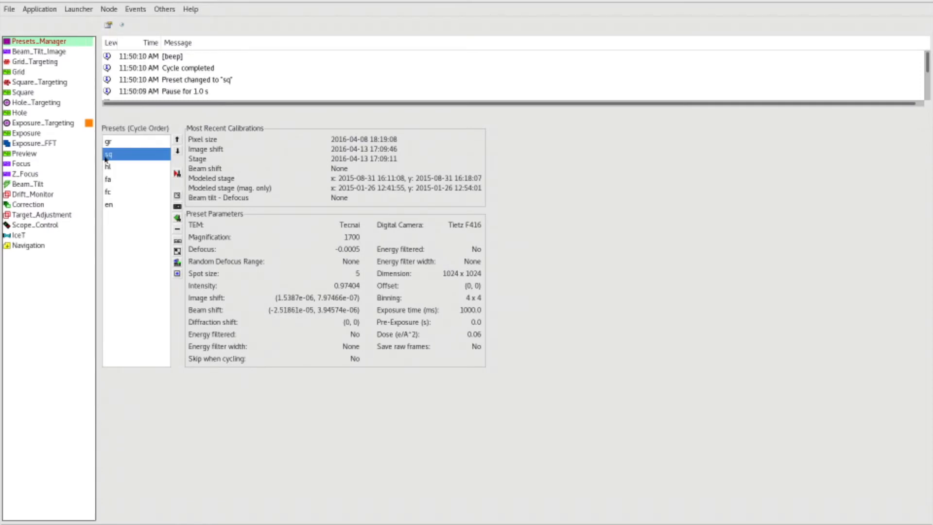
# Simulate a target in Z_Focus and display its image at 1/2x with the center crosshair and correlation peak marker
pyautogui.click(37, 174)
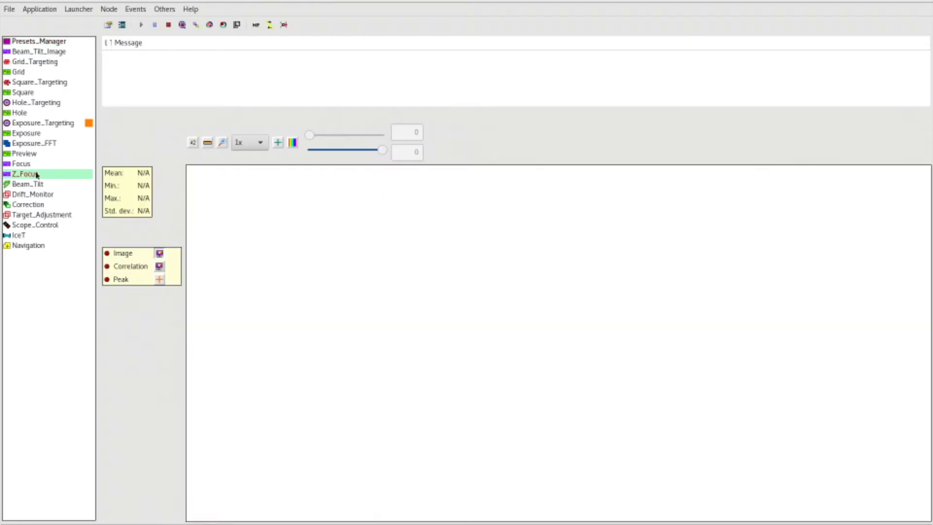
pyautogui.click(196, 26)
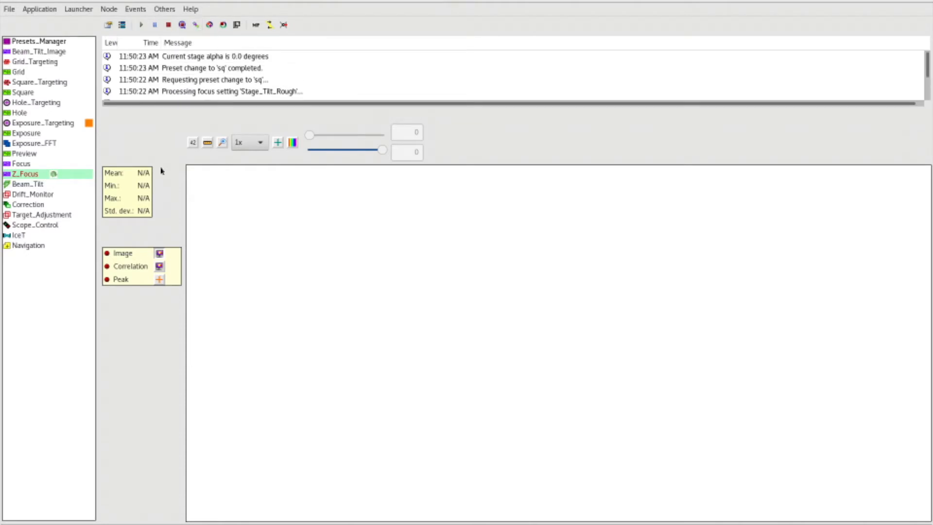
pyautogui.click(278, 142)
pyautogui.click(159, 279)
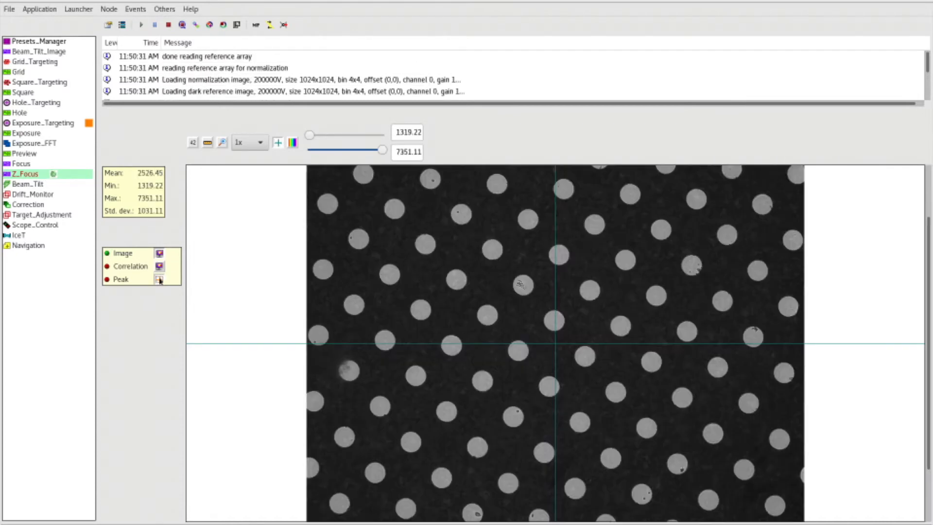
pyautogui.click(246, 138)
pyautogui.click(252, 169)
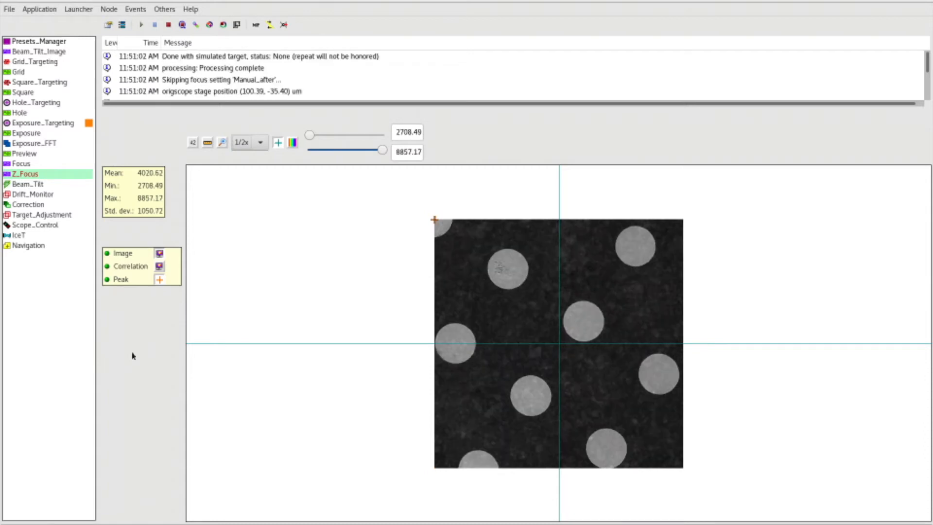
# Inspect the Z_Focus correlation image and its peak marker, and return to the acquired image
pyautogui.click(159, 267)
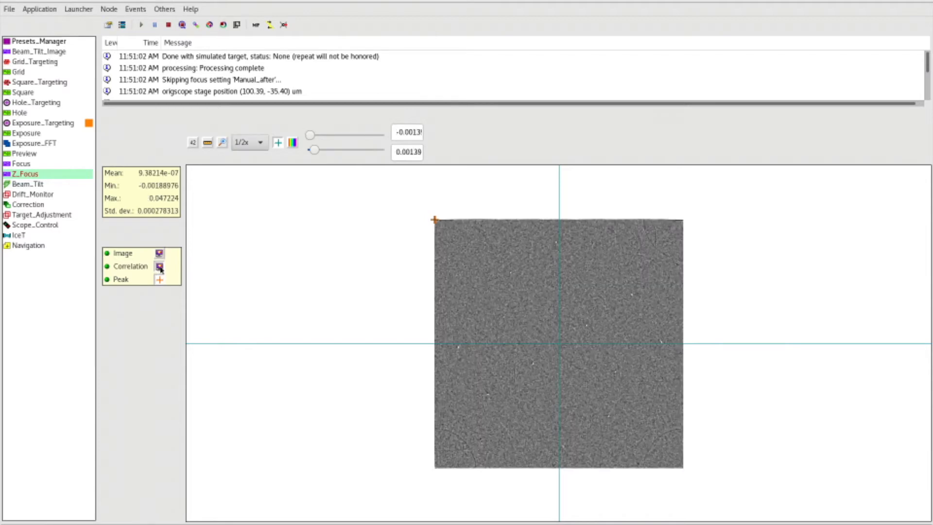
pyautogui.click(159, 280)
pyautogui.click(159, 280)
pyautogui.click(160, 255)
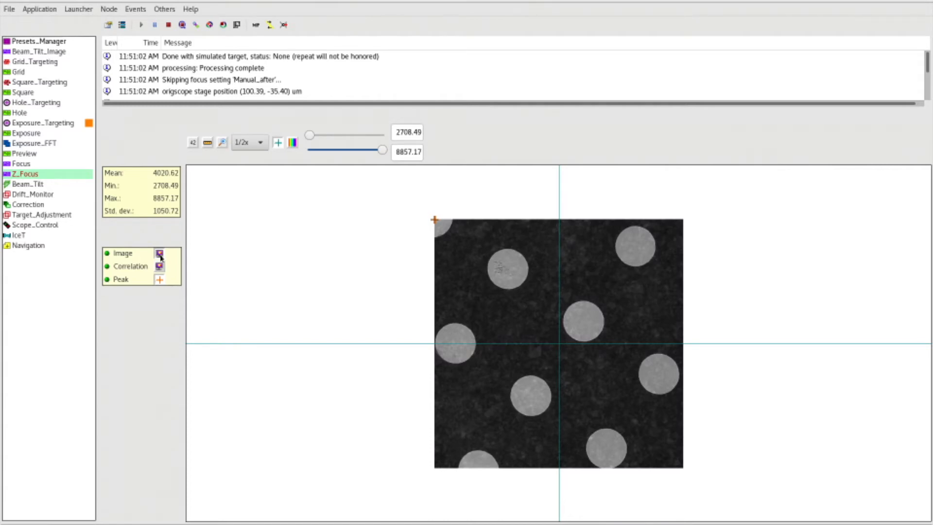
# Set the Grid_Targeting radius to 0.0009 m with the label grid1, apply the settings, and calculate the atlas
pyautogui.click(51, 62)
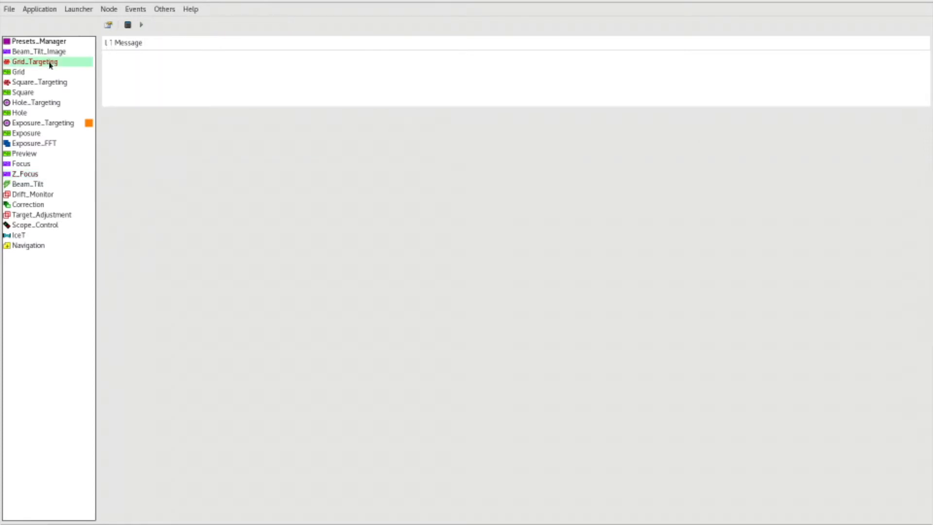
pyautogui.click(108, 25)
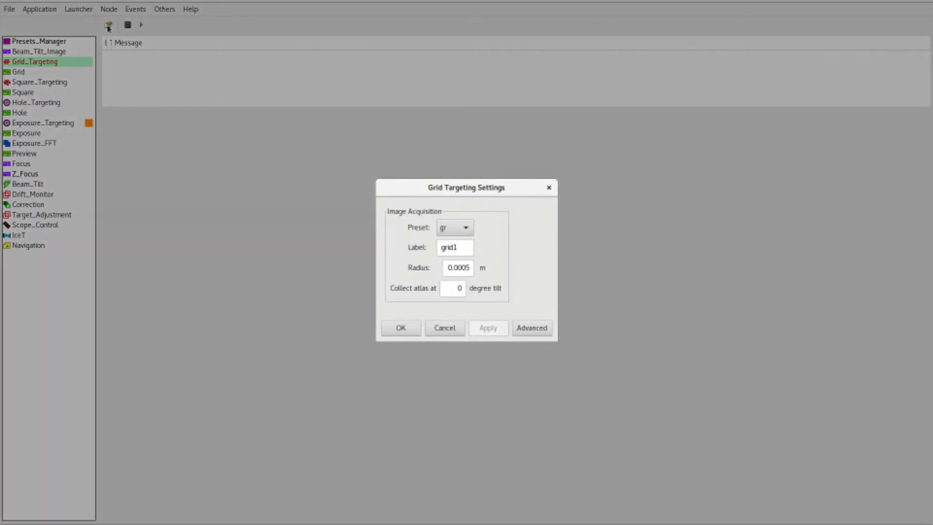
pyautogui.click(471, 270)
pyautogui.press('BackSpace')
pyautogui.write('9')
pyautogui.click(462, 249)
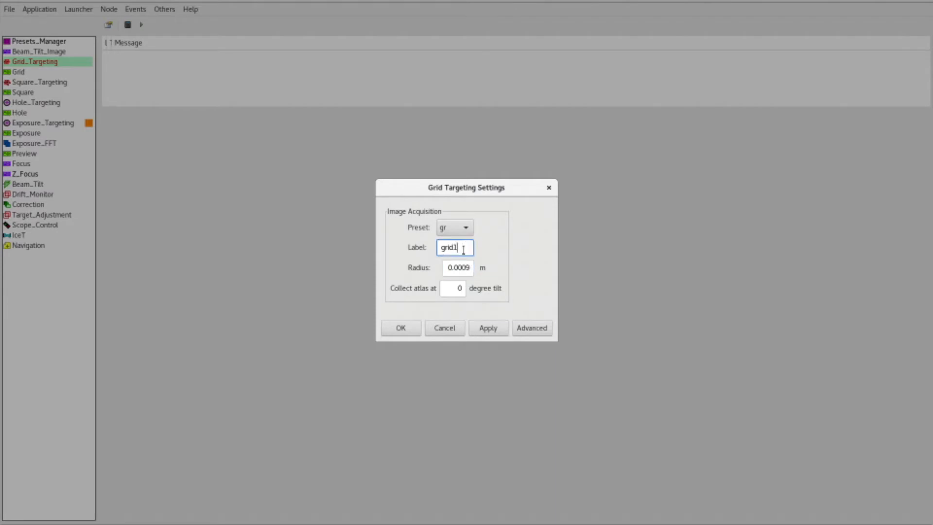
pyautogui.click(493, 328)
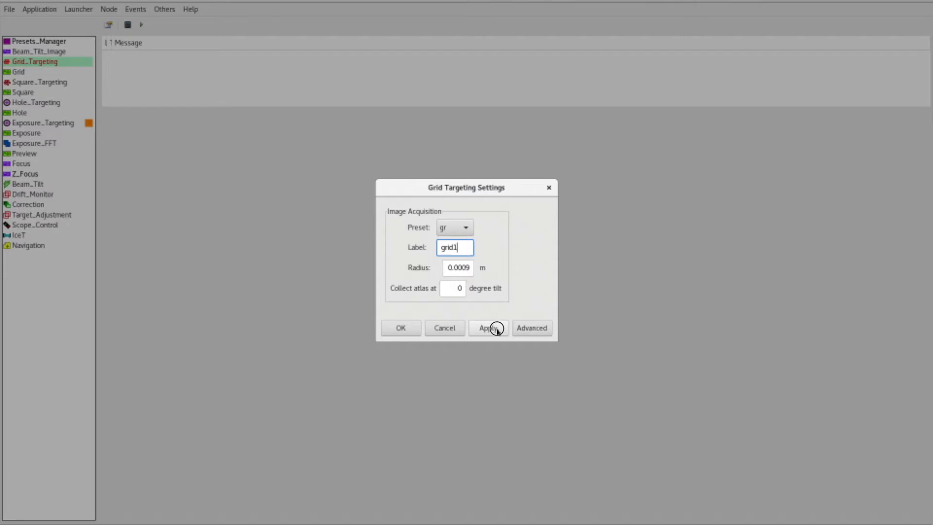
pyautogui.click(402, 328)
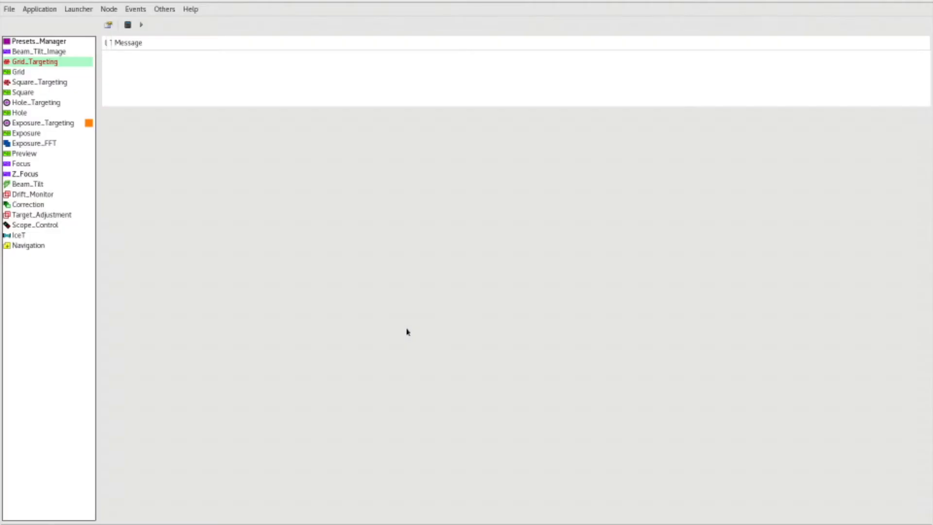
pyautogui.click(130, 26)
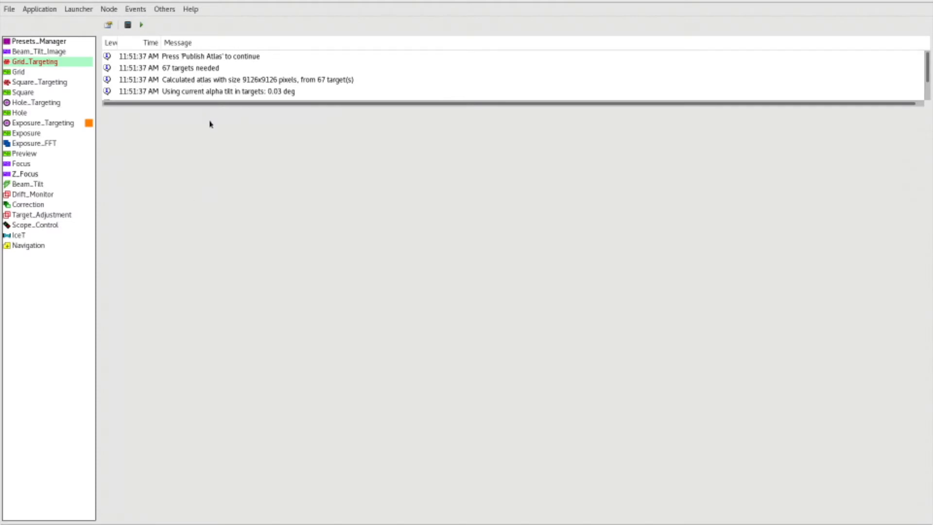
# Publish the calculated atlas targets from Grid_Targeting and check the progress of the Grid node
pyautogui.click(143, 27)
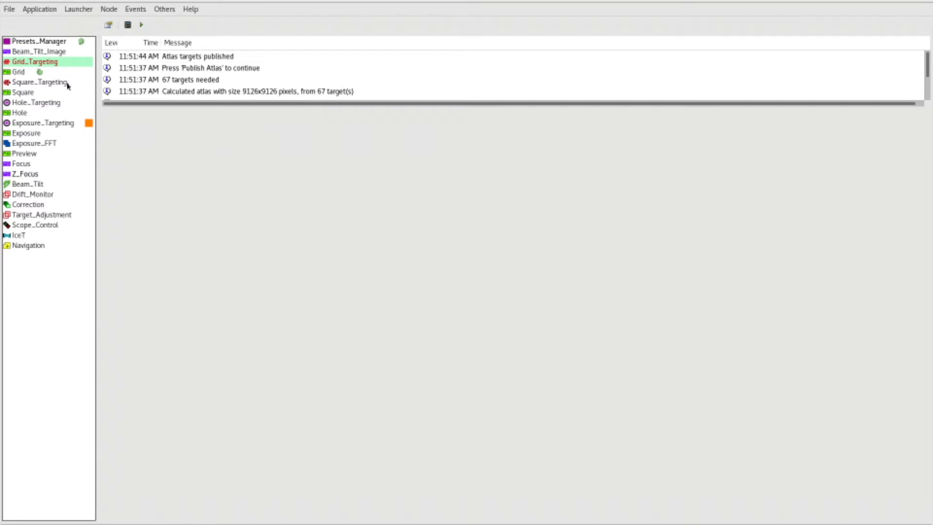
pyautogui.click(43, 73)
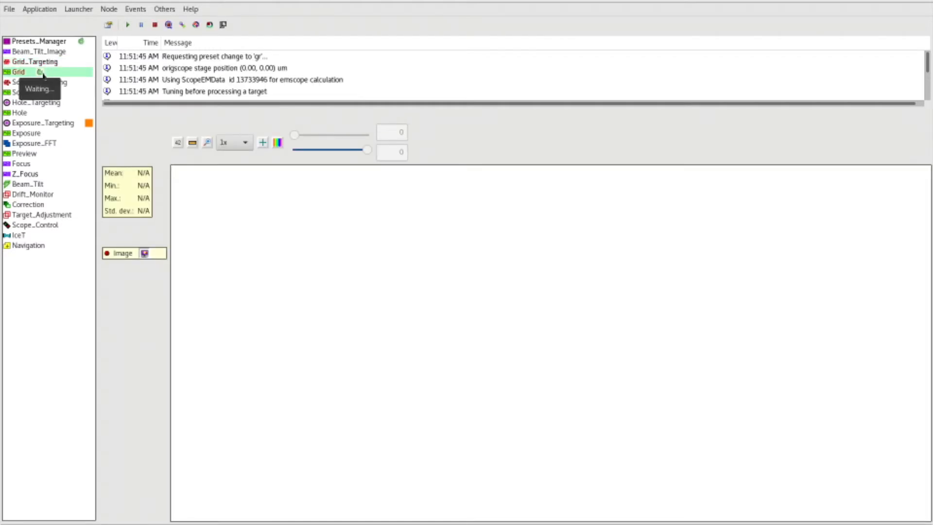
pyautogui.moveTo(82, 45)
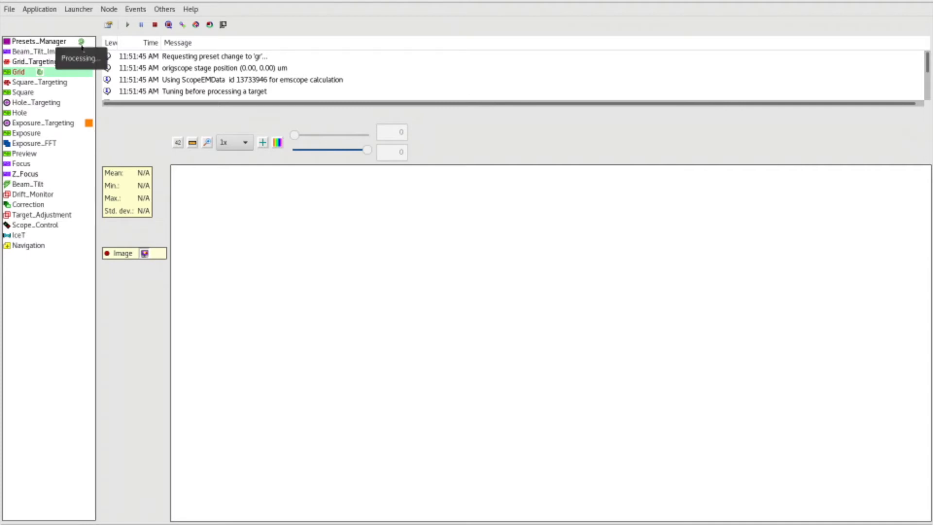
# Display the collected grid atlas in Square_Targeting, first at 1/4x and finally at 1/2x scale
pyautogui.click(61, 85)
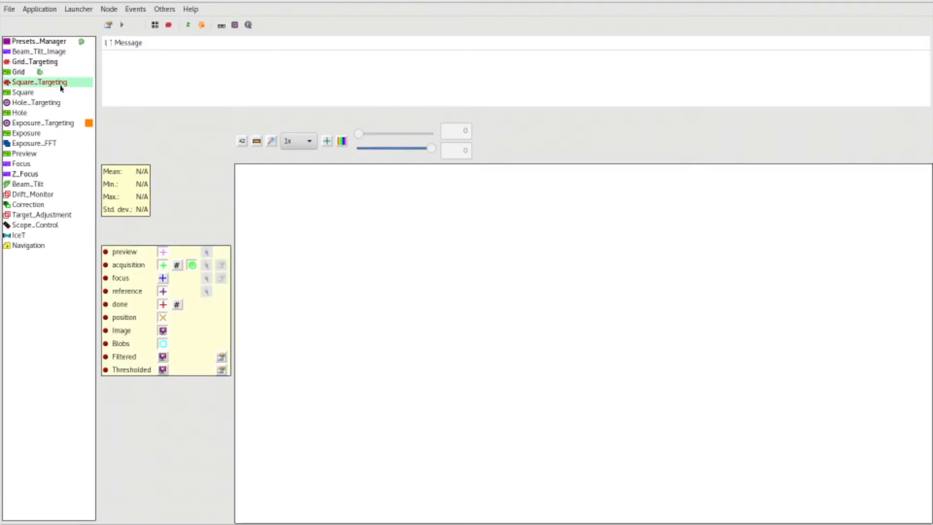
pyautogui.click(298, 144)
pyautogui.click(300, 168)
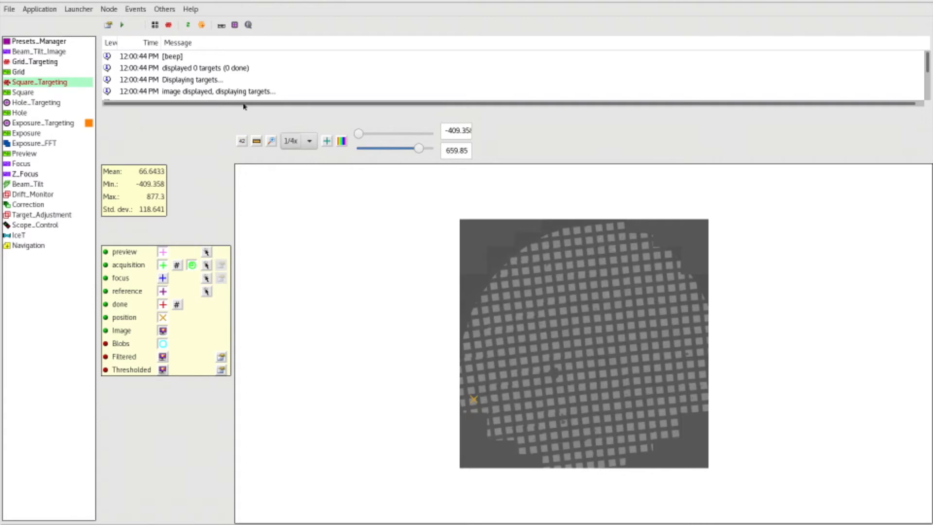
pyautogui.click(309, 141)
pyautogui.click(307, 115)
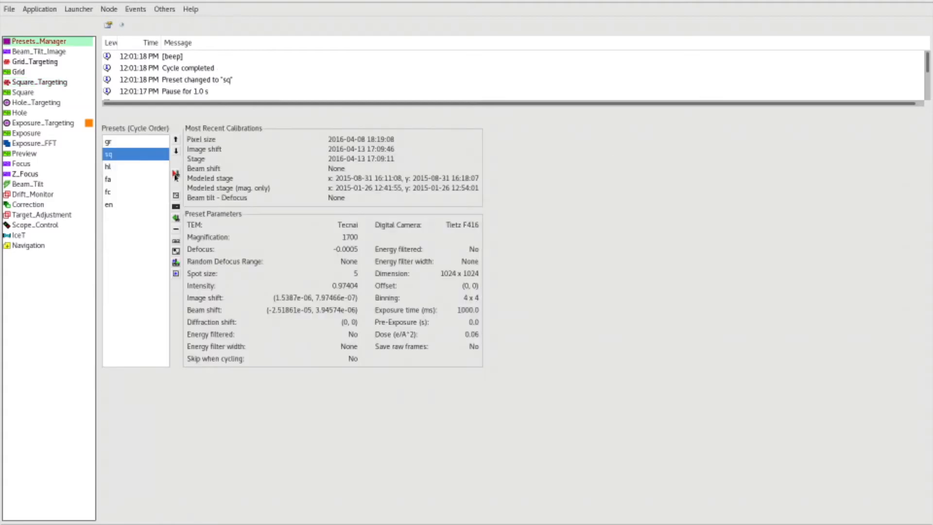
# Send the en preset to the scope, update its beam shift from the current scope values, and save the preset
pyautogui.click(128, 204)
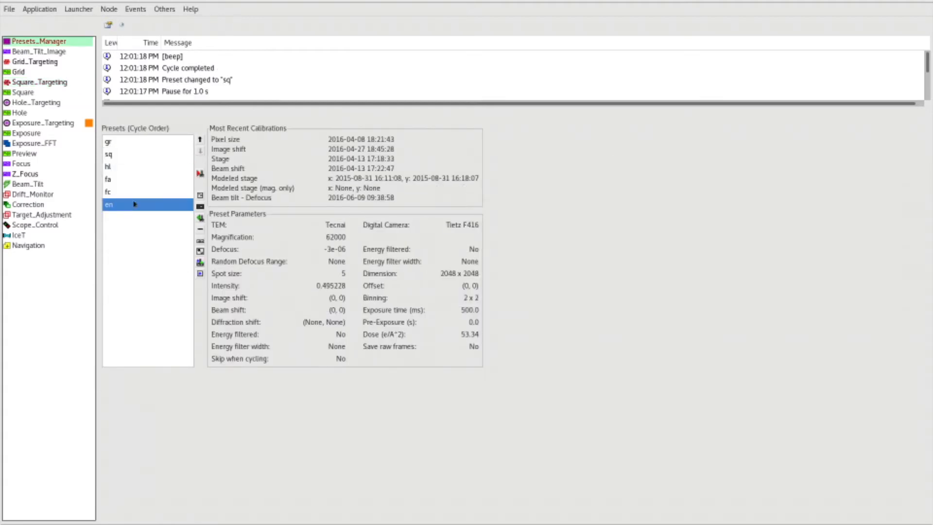
pyautogui.click(200, 173)
pyautogui.click(199, 195)
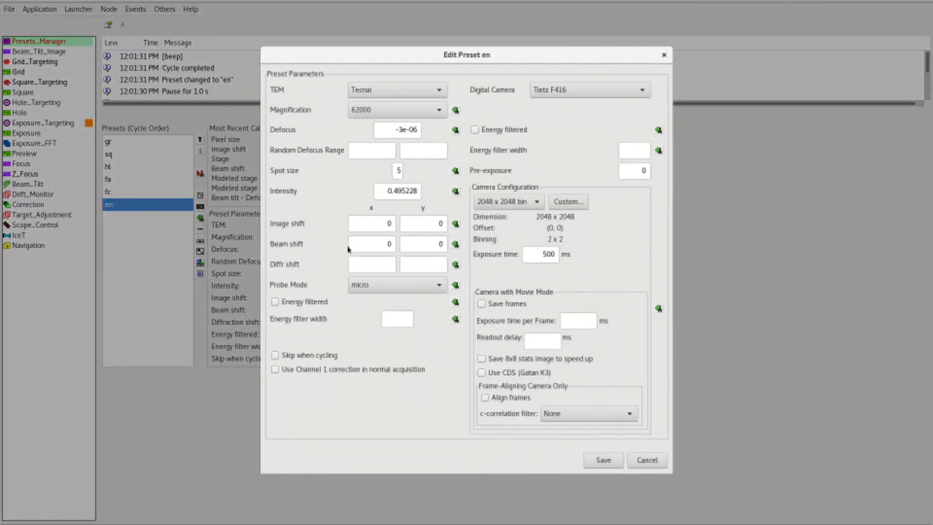
pyautogui.click(456, 245)
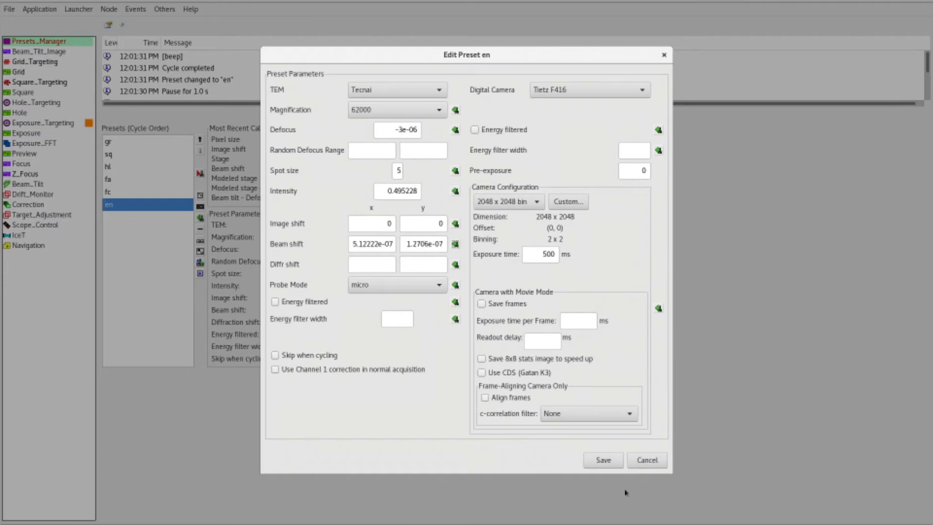
pyautogui.click(608, 461)
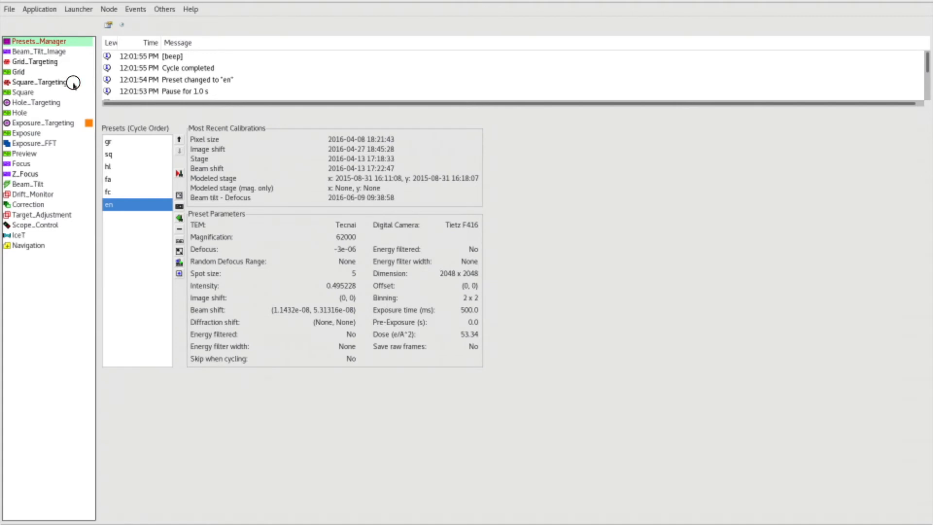
# Place one numbered acquisition target on a square in the upper part of the grid1 atlas and submit it
pyautogui.click(74, 82)
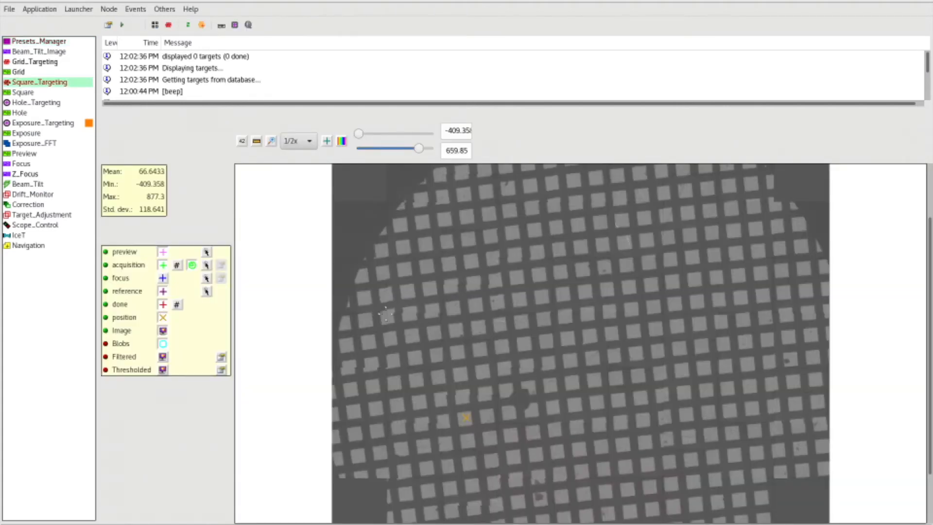
pyautogui.click(207, 268)
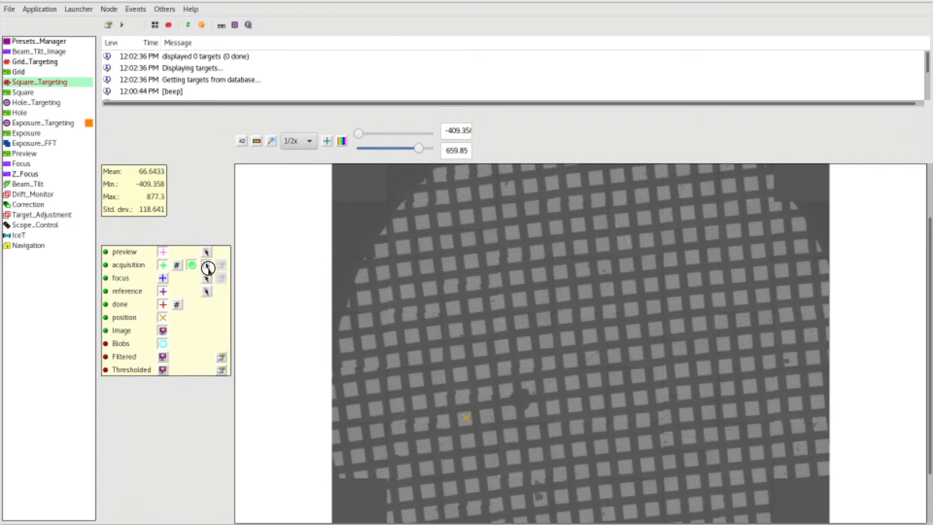
pyautogui.click(177, 267)
pyautogui.click(617, 227)
pyautogui.click(123, 30)
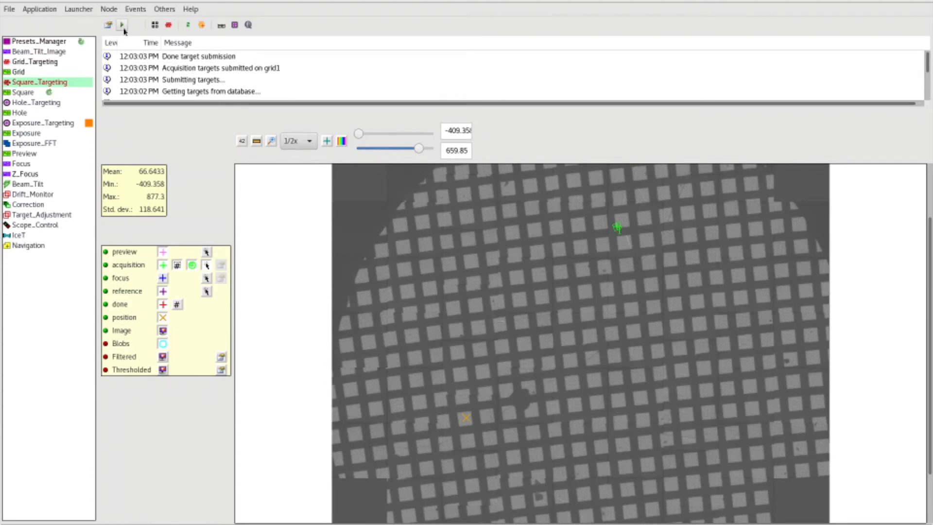
# Turn on user verification of selected targets in the Hole_Targeting settings while the Square node processes its target
pyautogui.click(49, 93)
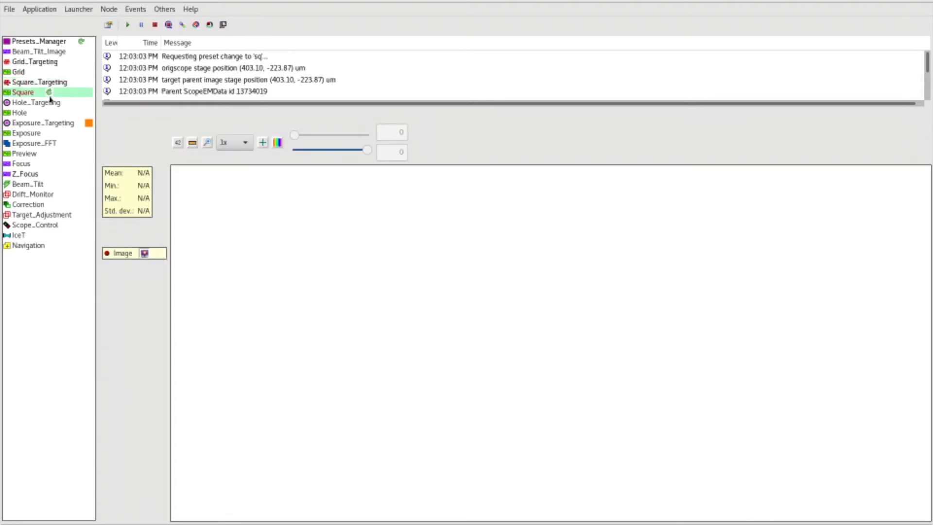
pyautogui.click(48, 103)
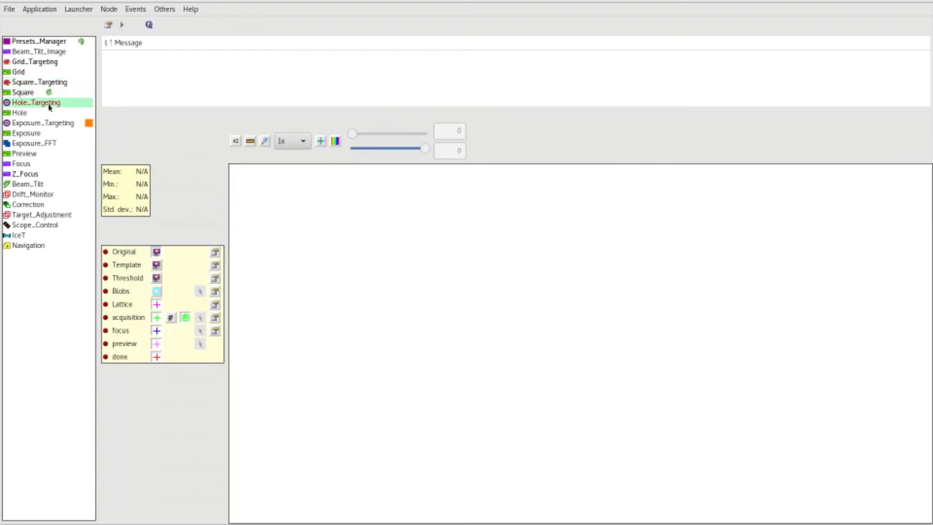
pyautogui.click(108, 25)
pyautogui.click(320, 380)
pyautogui.click(403, 232)
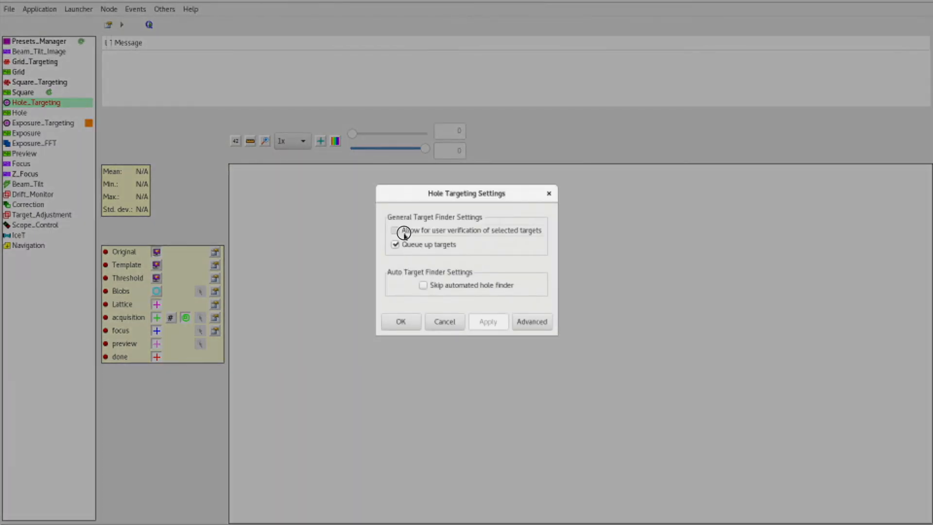
pyautogui.click(401, 322)
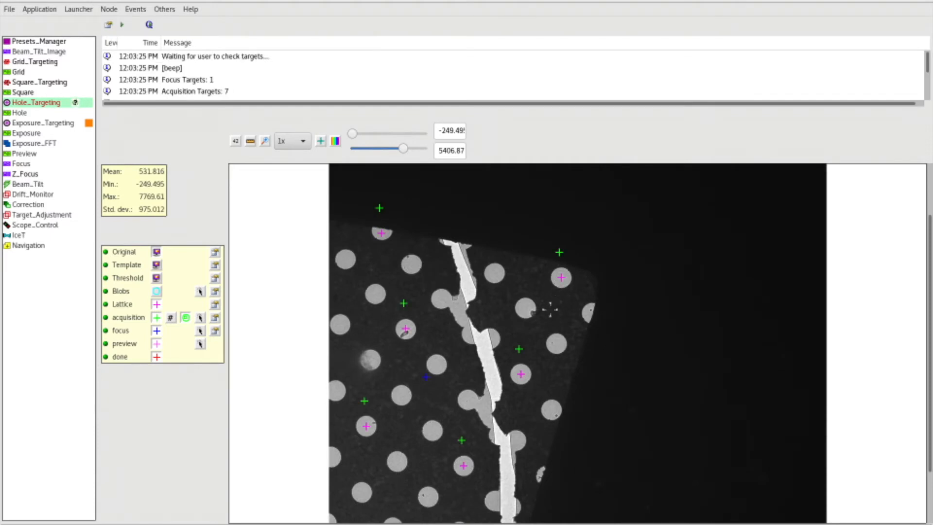
# Clear the automatically found targets from the square image in Hole_Targeting and show the center crosshair
pyautogui.keyDown('ctrl'); pyautogui.keyDown('shift'); pyautogui.rightClick(545, 316); pyautogui.keyUp('shift'); pyautogui.keyUp('ctrl')
pyautogui.click(320, 141)
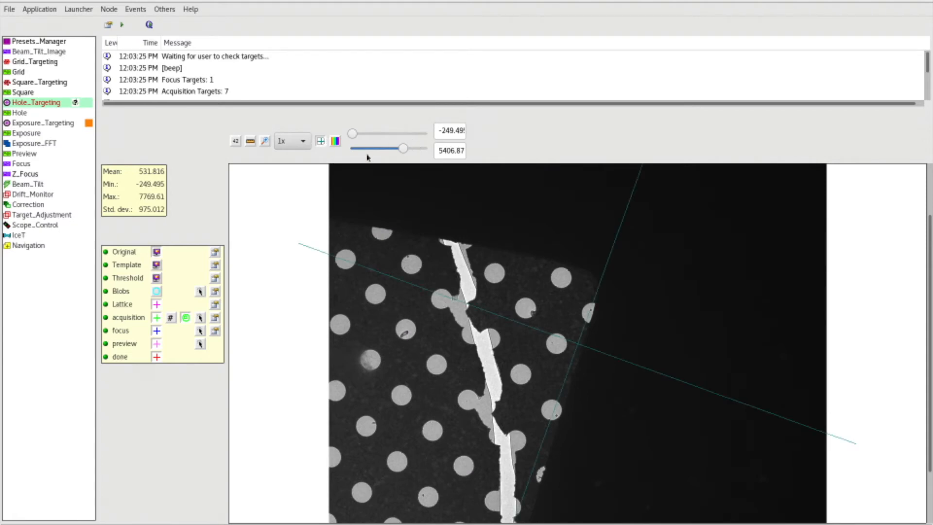
# Send the hl preset to the scope from Navigation, acquire an image, and show the center crosshair
pyautogui.click(44, 245)
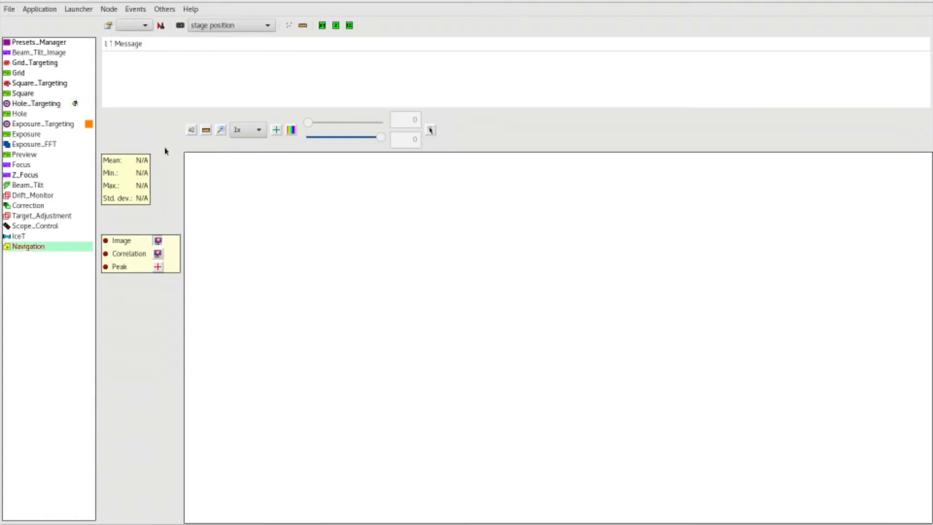
pyautogui.click(144, 26)
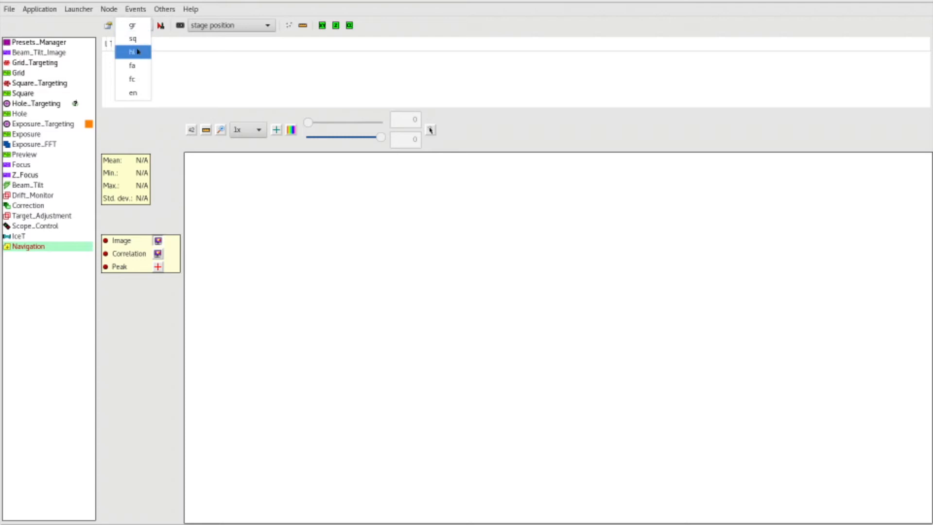
pyautogui.click(138, 52)
pyautogui.click(159, 25)
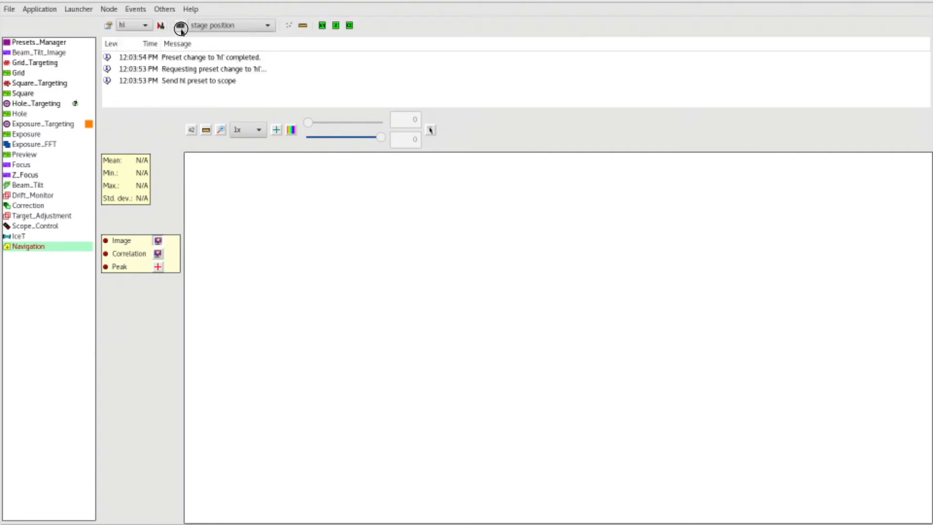
pyautogui.click(179, 26)
pyautogui.click(277, 131)
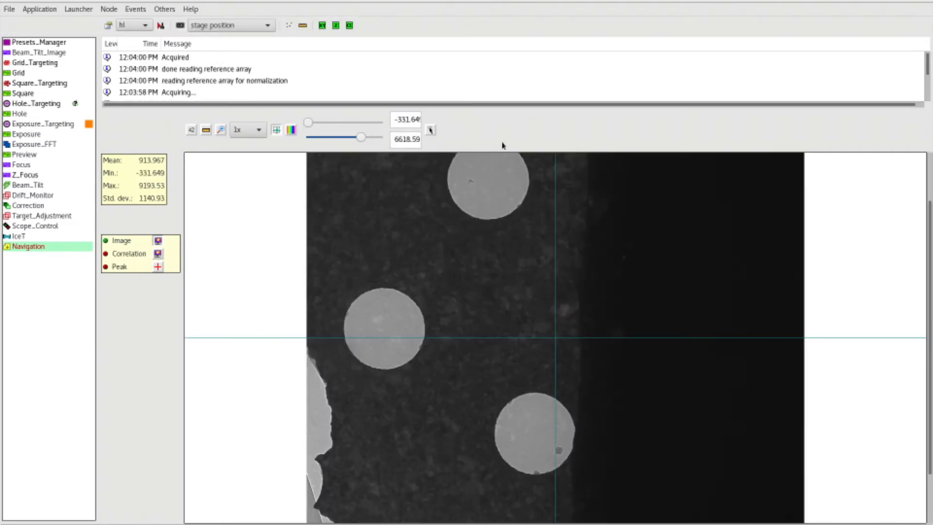
# Move the stage by picking points in the hl image until the broken gap in the carbon film is centered
pyautogui.click(430, 131)
pyautogui.click(310, 404)
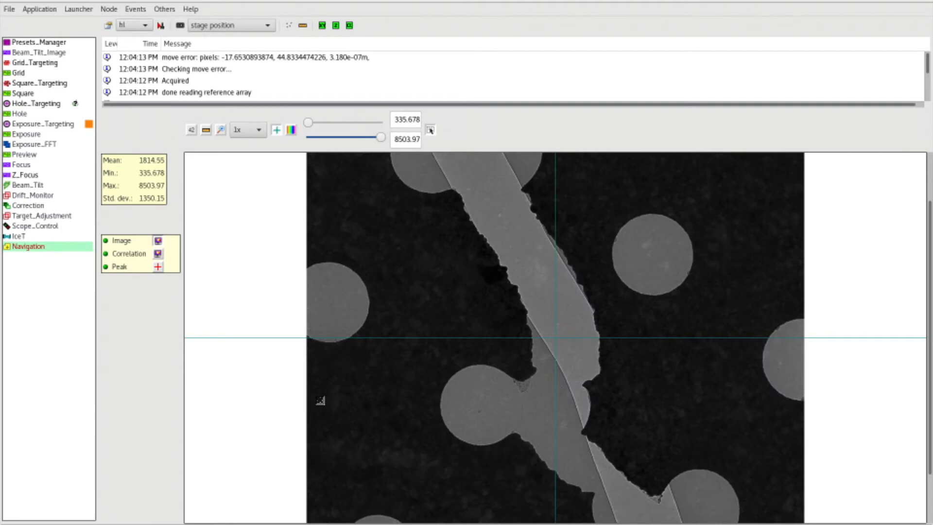
pyautogui.click(546, 288)
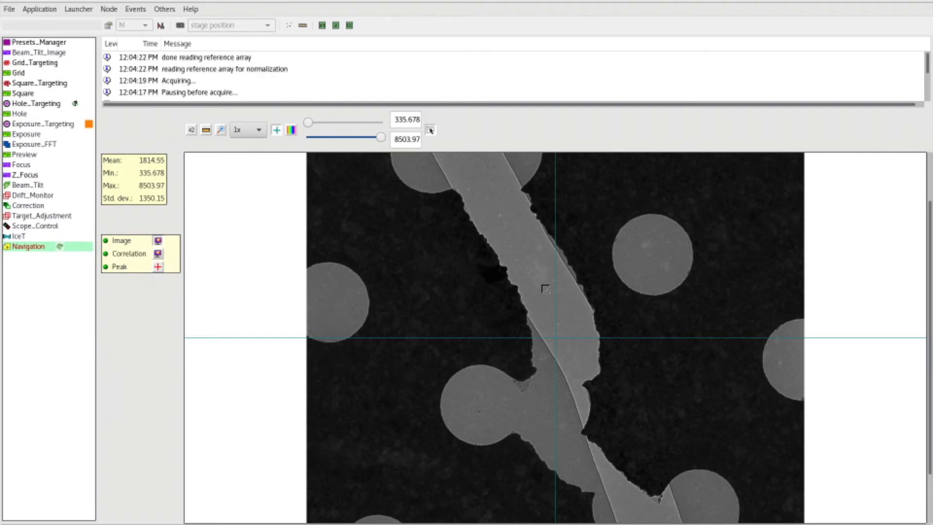
pyautogui.click(592, 305)
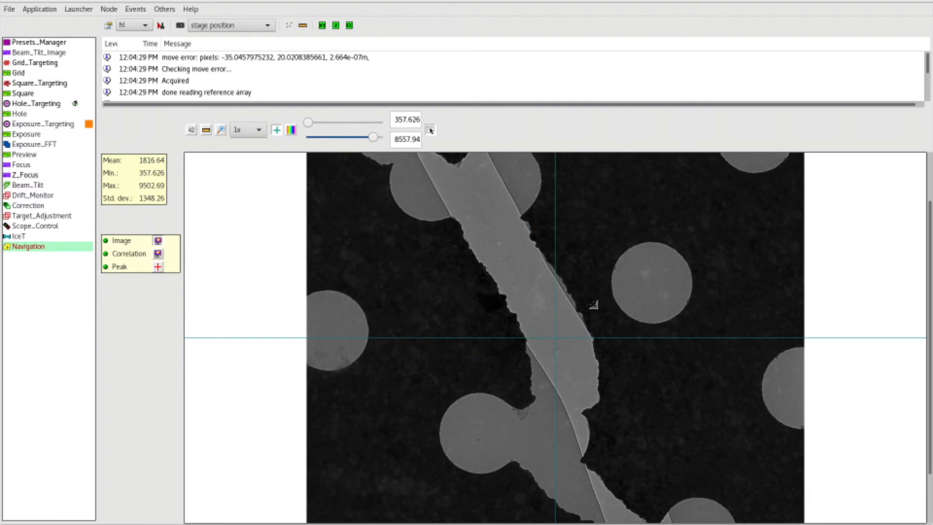
# Send the en preset to the scope and acquire an image over the gap, then resend the preset and acquire again
pyautogui.click(134, 26)
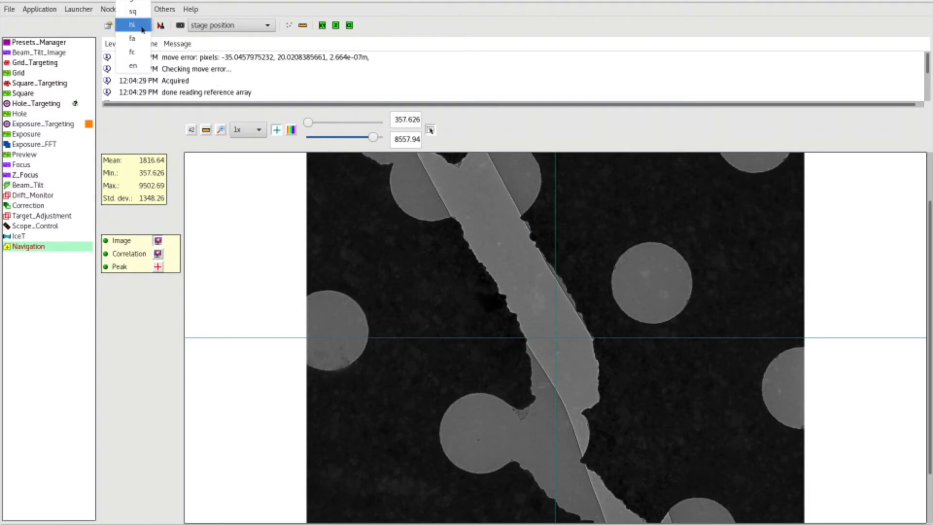
pyautogui.click(141, 66)
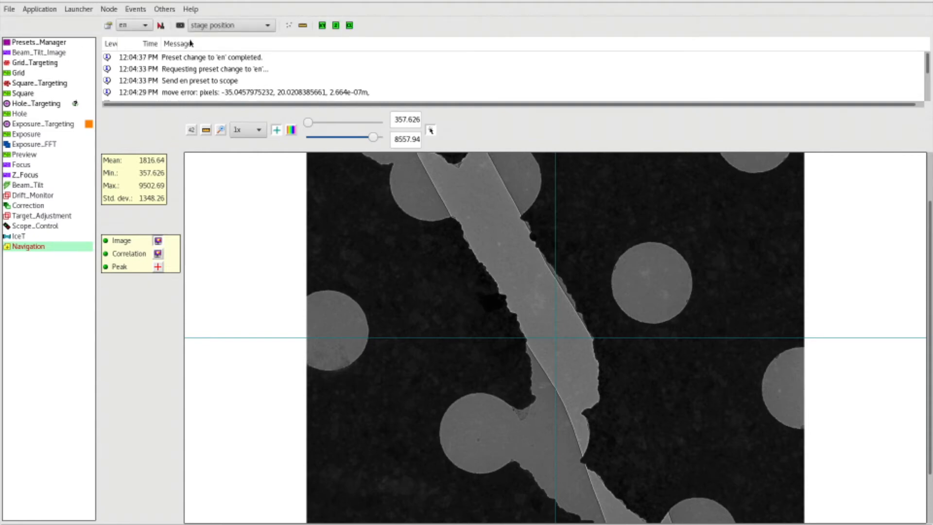
pyautogui.click(181, 26)
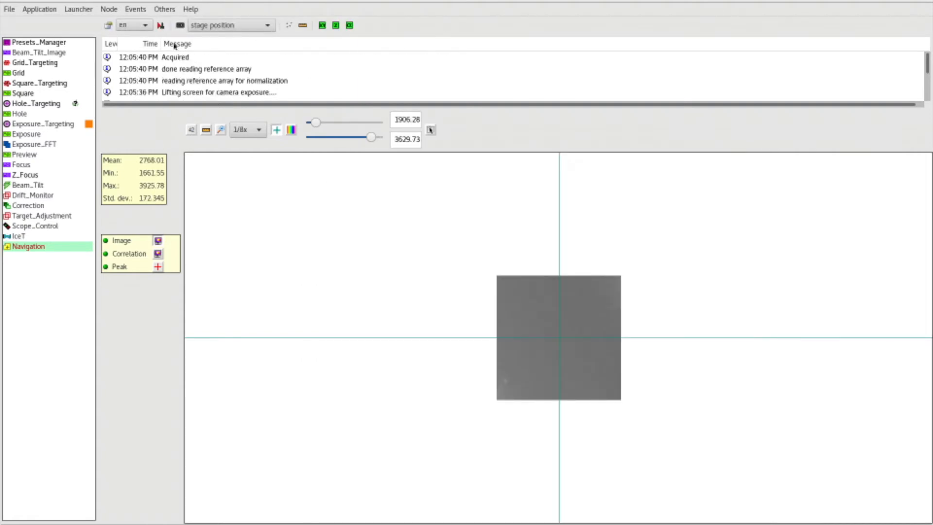
pyautogui.click(160, 25)
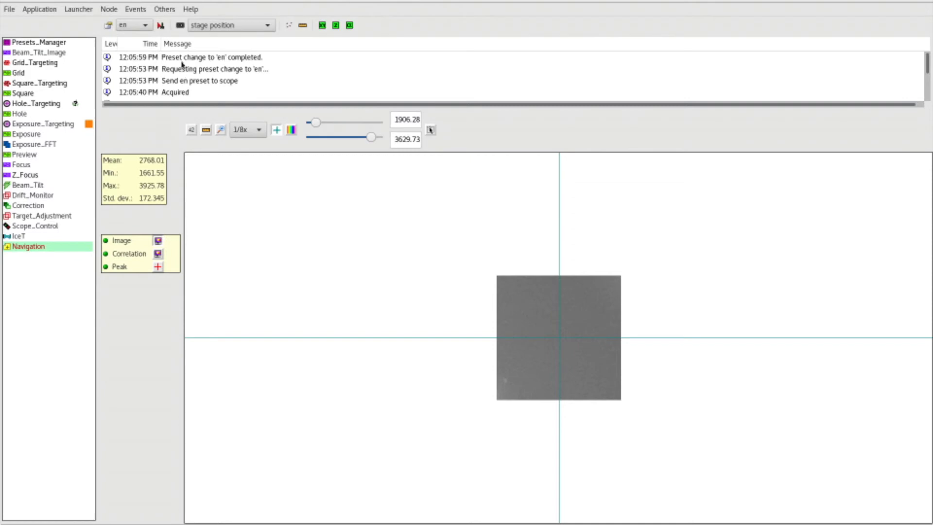
pyautogui.click(179, 25)
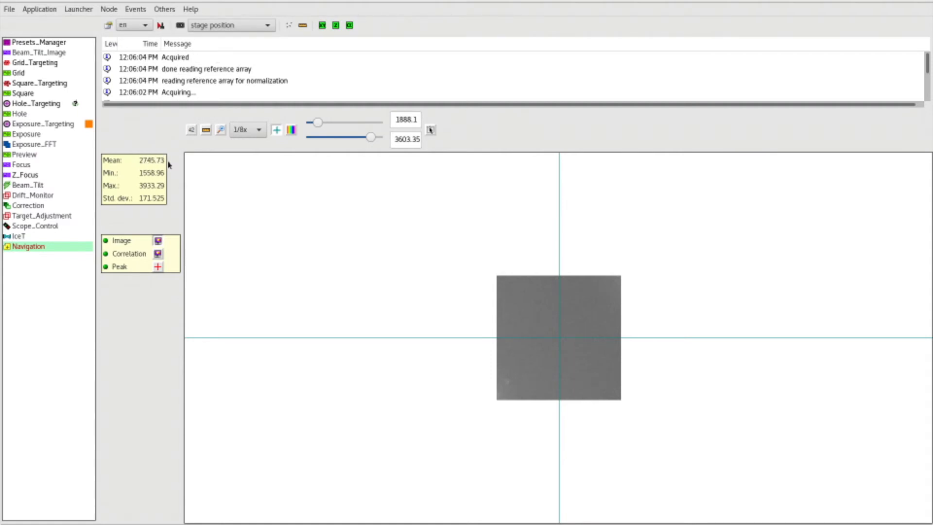
# Set the vacuum intensity for exposure images to 2745.73 in the aperture limited scattering settings of IceT
pyautogui.click(17, 236)
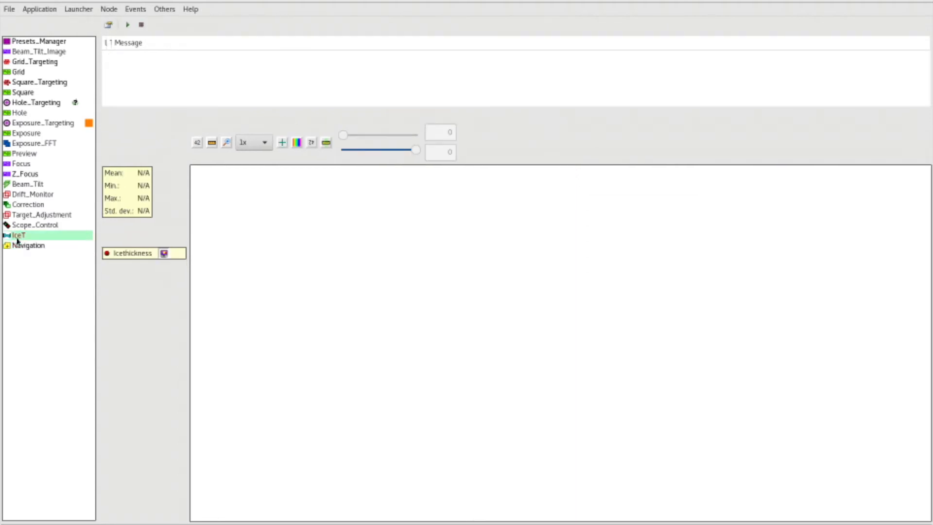
pyautogui.click(109, 24)
pyautogui.doubleClick(454, 316)
pyautogui.doubleClick(506, 336)
pyautogui.click(506, 338)
pyautogui.doubleClick(506, 337)
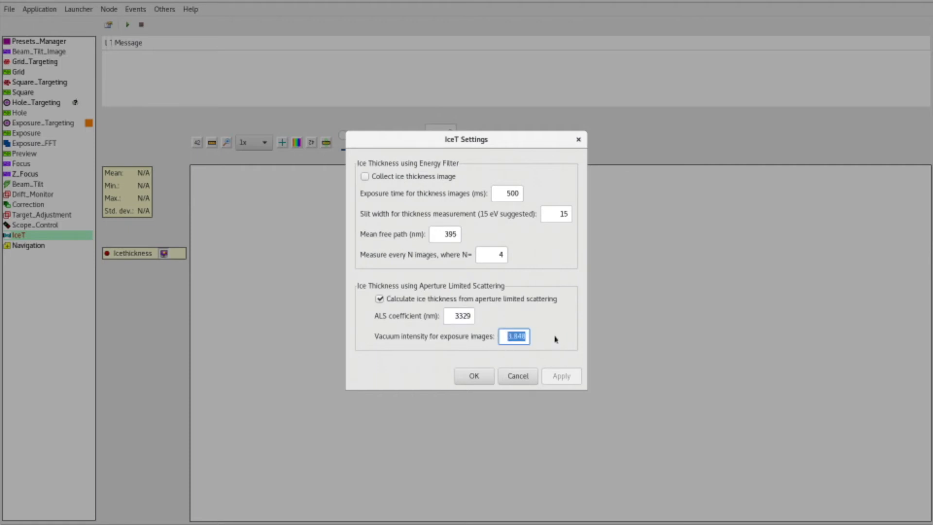
pyautogui.write('2745.')
pyautogui.write('73')
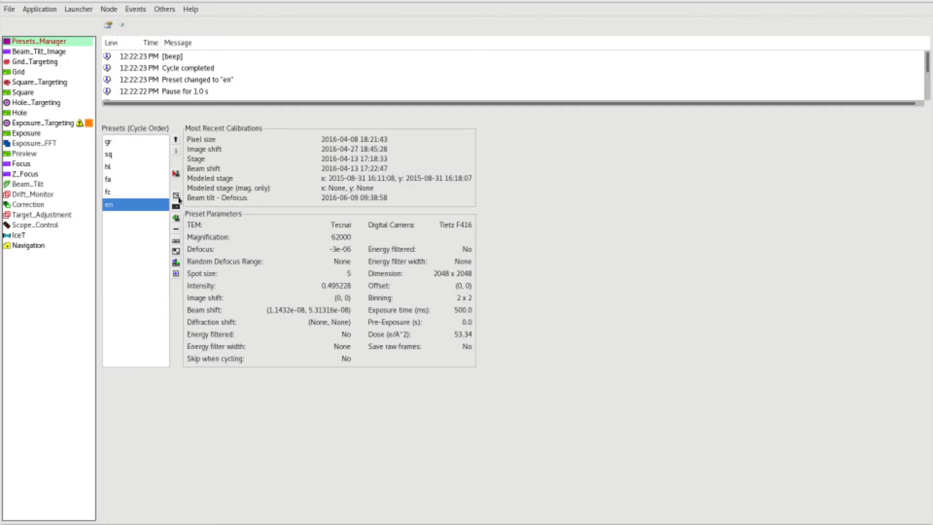
# Acquire a dose image for the en preset and accept the measured dose for it
pyautogui.click(176, 207)
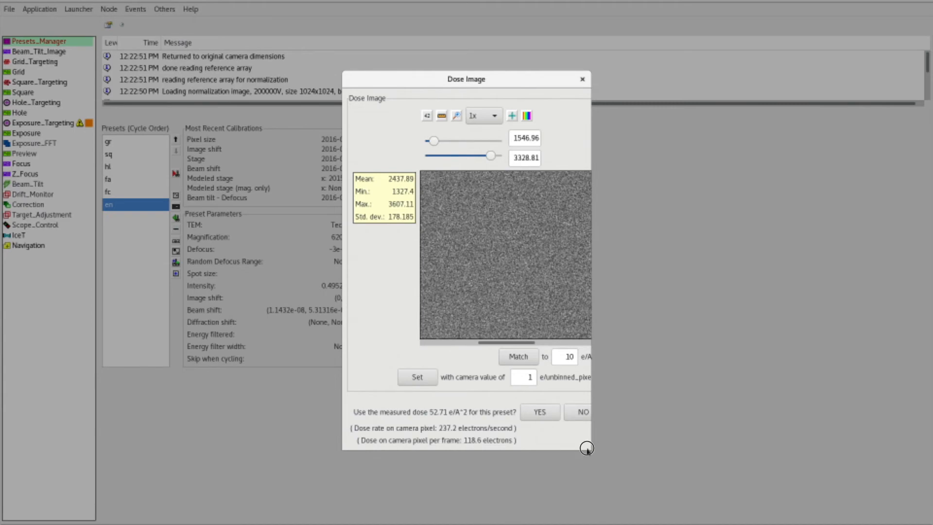
pyautogui.click(540, 412)
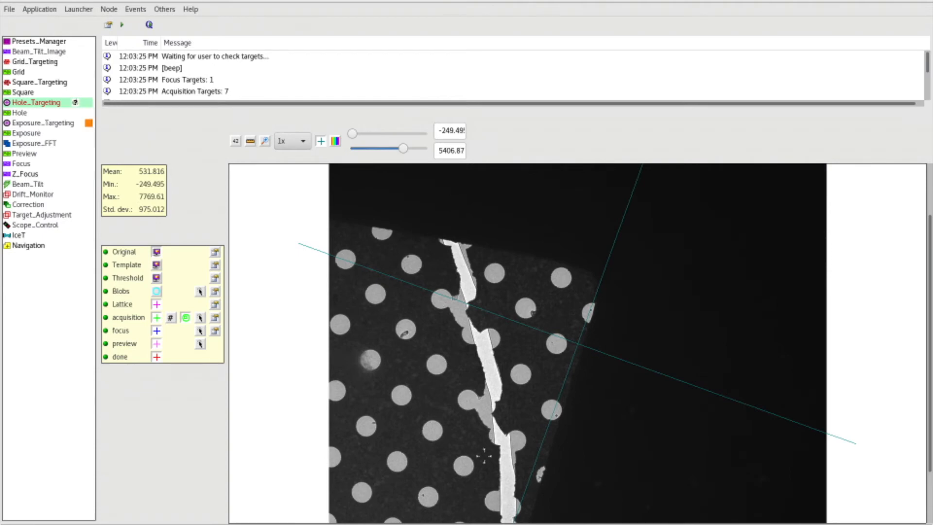
# Submit the current hole image without further targets and submit the queued hole targets
pyautogui.click(279, 142)
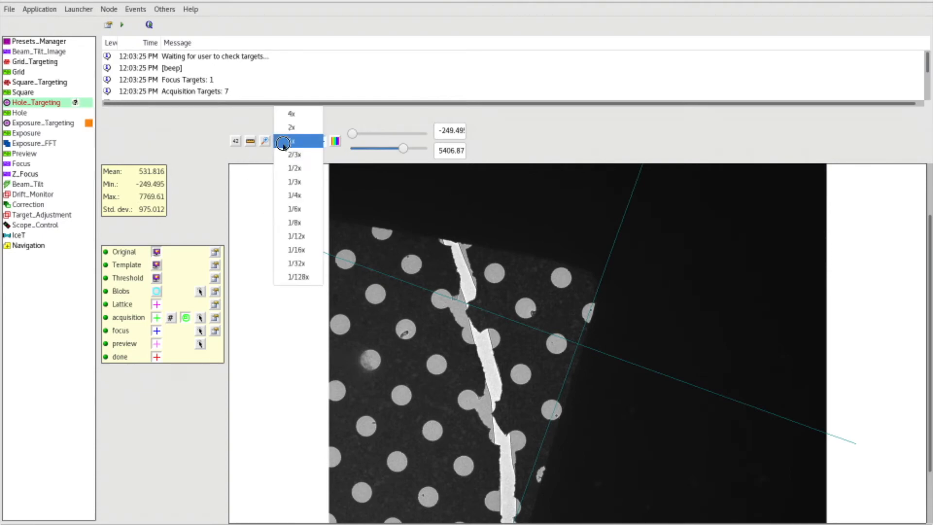
pyautogui.click(288, 155)
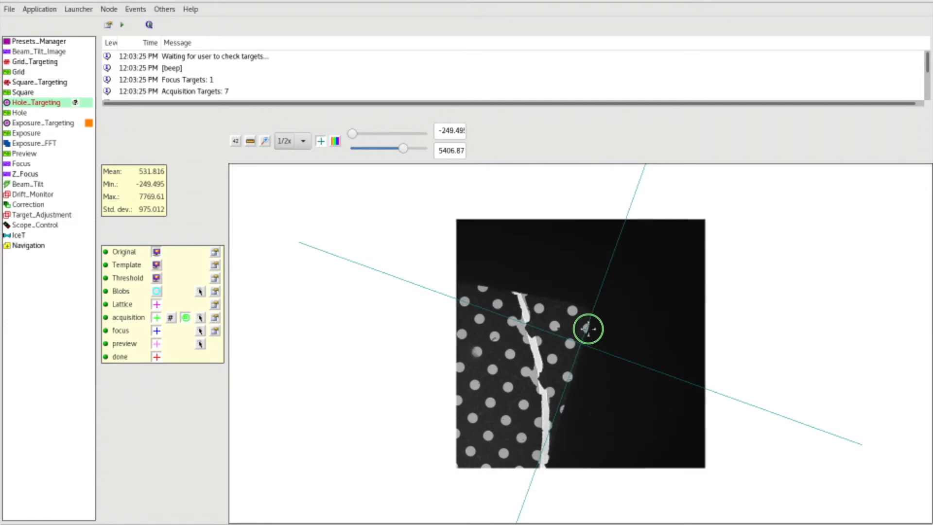
pyautogui.click(122, 26)
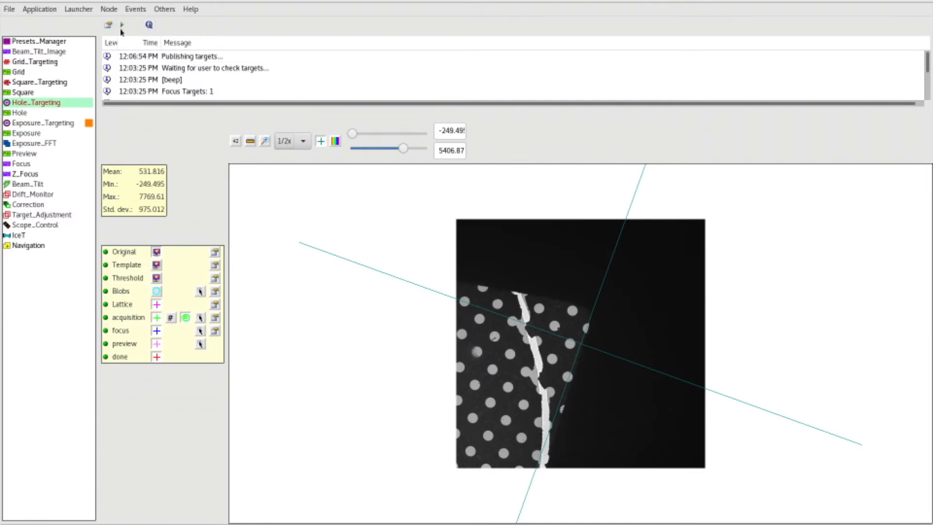
pyautogui.click(149, 27)
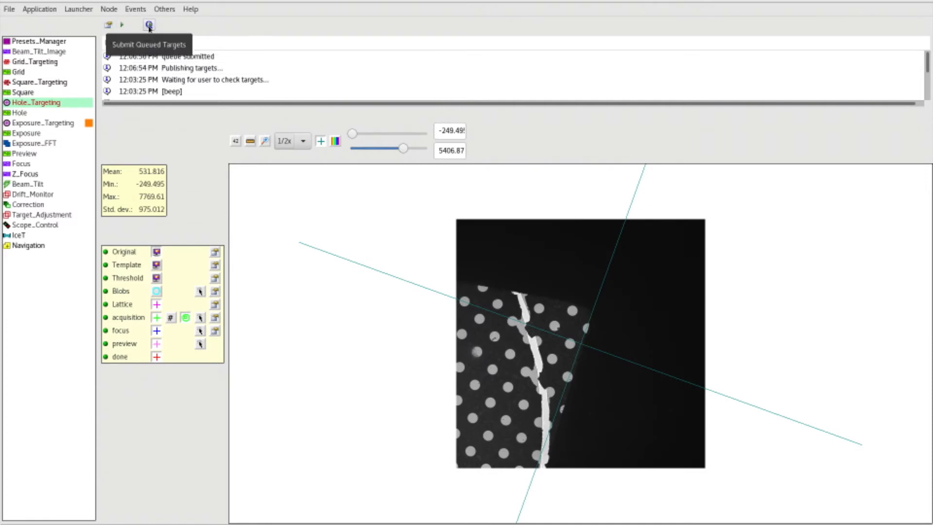
# In Square_Targeting, place acquisition targets on three adjacent squares near the center of the grid atlas and submit them
pyautogui.click(57, 85)
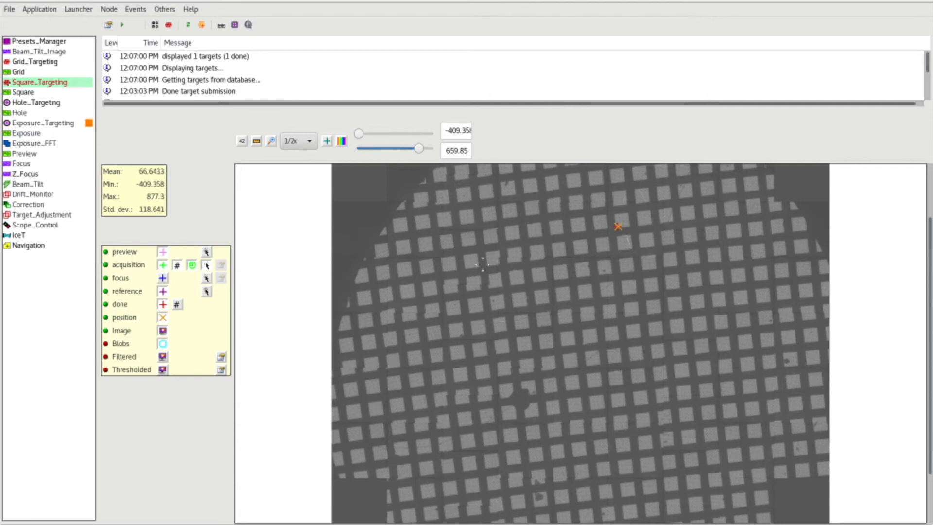
pyautogui.click(567, 339)
pyautogui.click(590, 337)
pyautogui.click(611, 334)
pyautogui.click(123, 27)
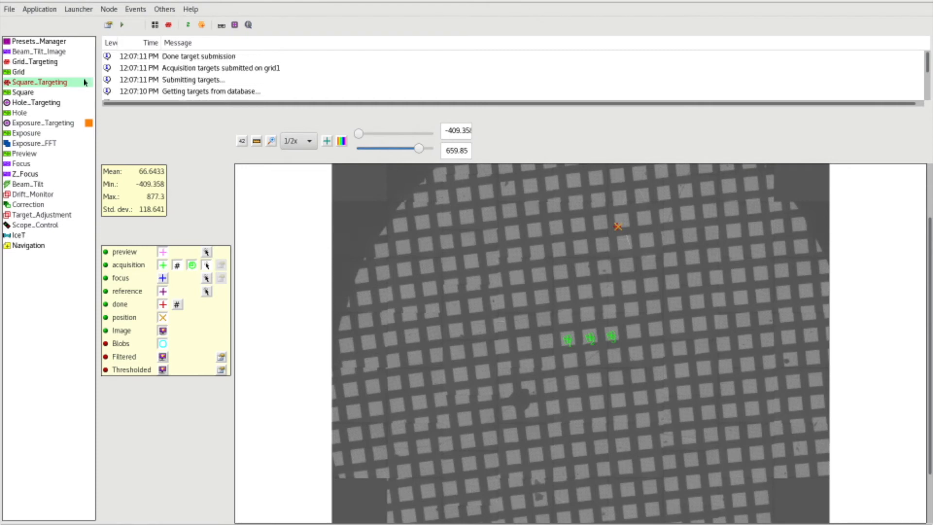
# In Hole_Targeting, test the hole template correlation on the new image with a final template diameter of 50 and accept the settings
pyautogui.click(44, 104)
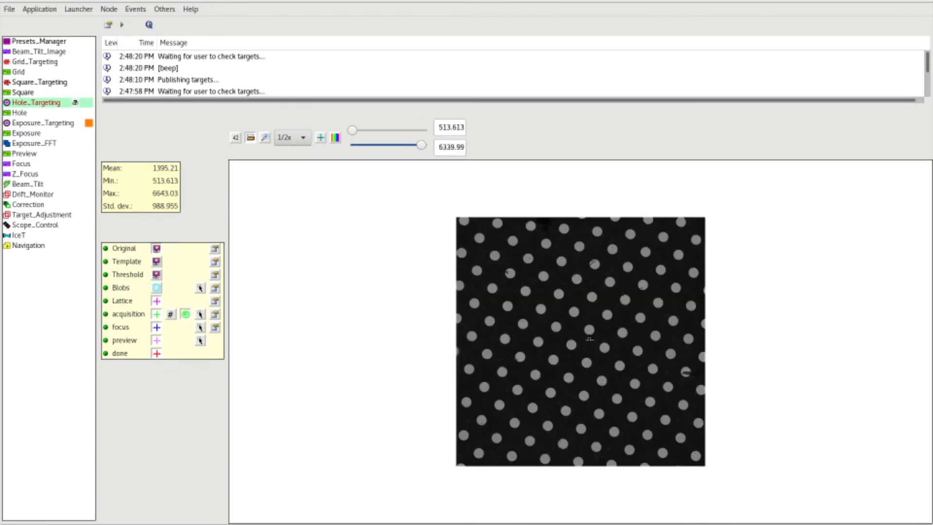
pyautogui.click(286, 137)
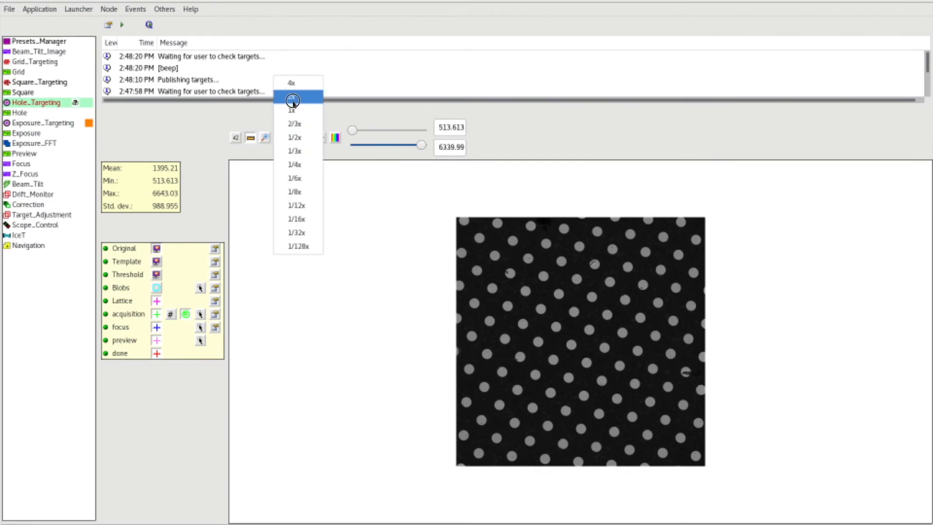
pyautogui.click(291, 100)
pyautogui.click(593, 299)
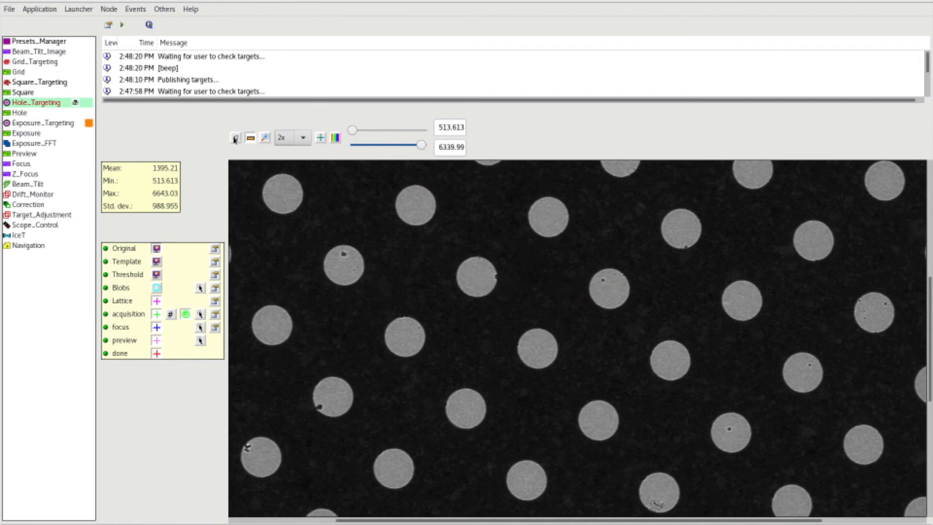
pyautogui.click(215, 261)
pyautogui.click(459, 241)
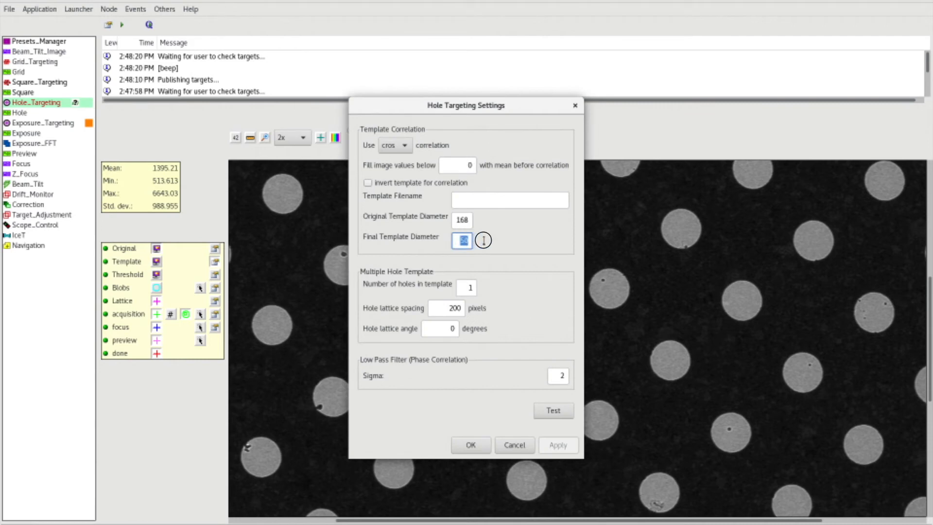
pyautogui.click(552, 411)
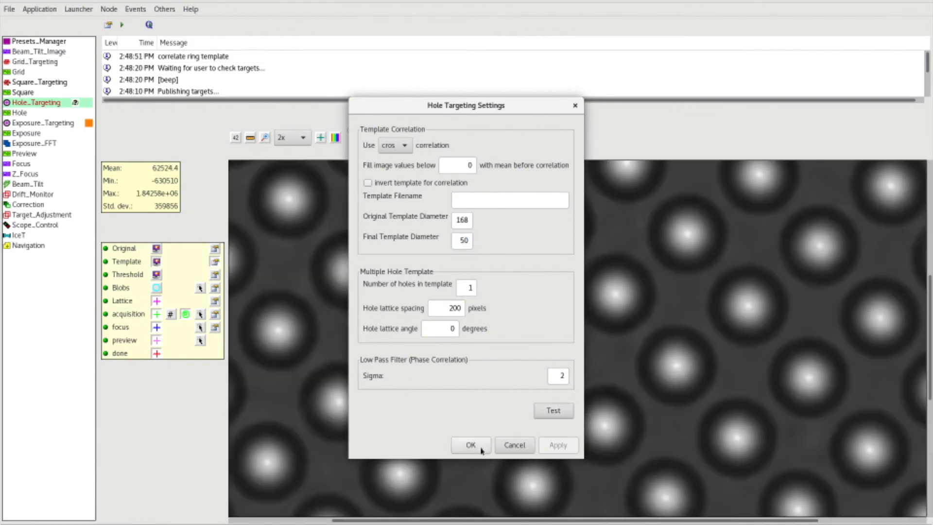
pyautogui.click(480, 447)
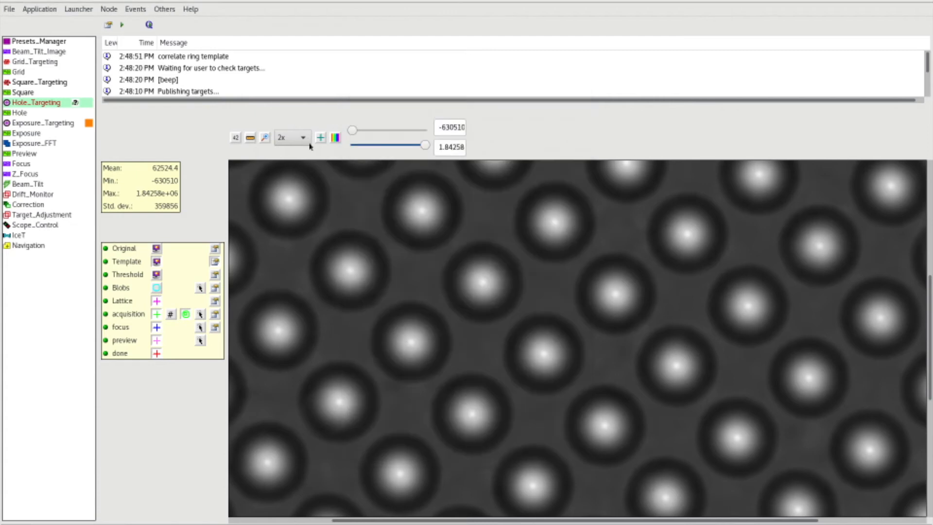
# Test the threshold on the correlated hole image at 1/2x zoom and accept its settings
pyautogui.click(293, 138)
pyautogui.click(299, 177)
pyautogui.click(215, 274)
pyautogui.click(510, 311)
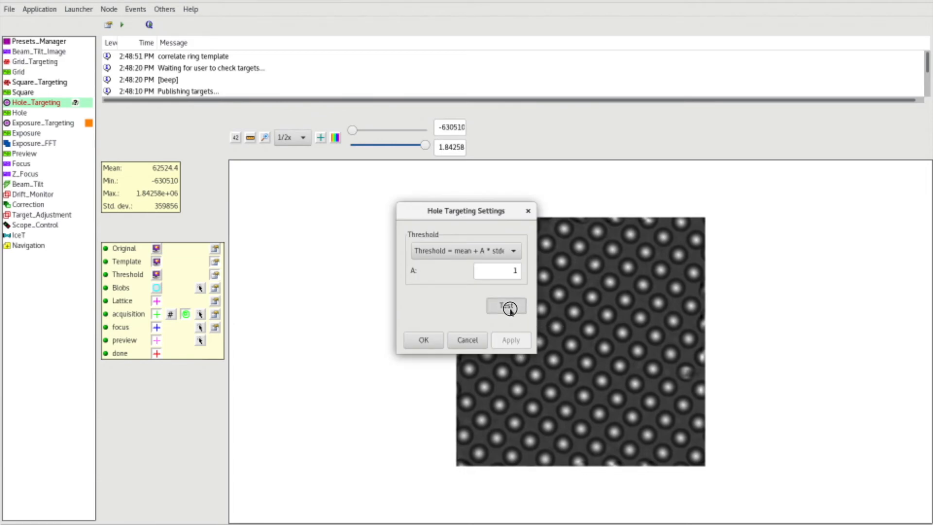
pyautogui.click(432, 340)
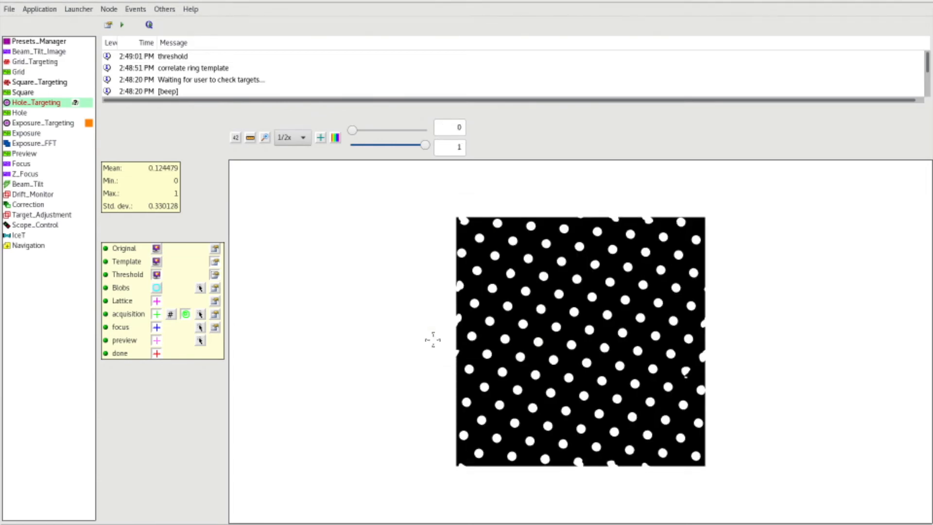
# Test blob finding on the thresholded hole image and accept the blob settings
pyautogui.click(215, 288)
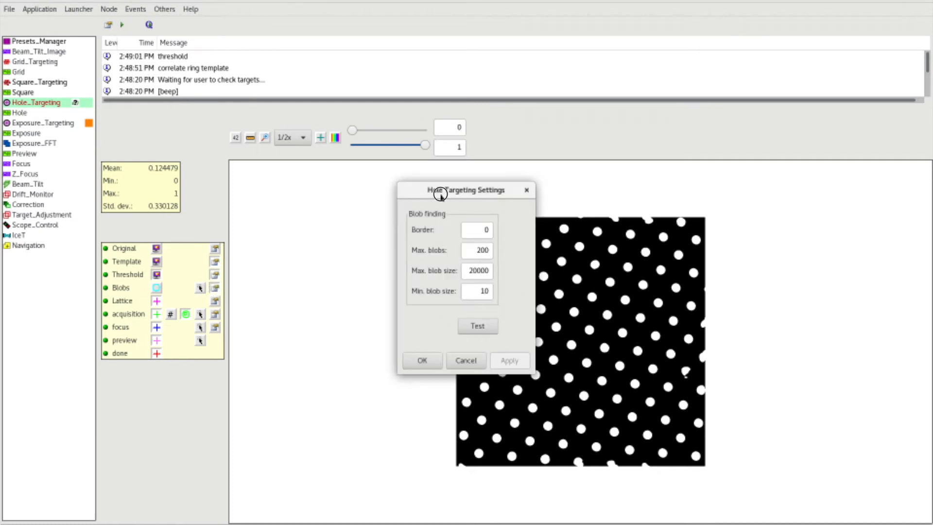
pyautogui.moveTo(437, 194); pyautogui.dragTo(340, 197)
pyautogui.click(380, 331)
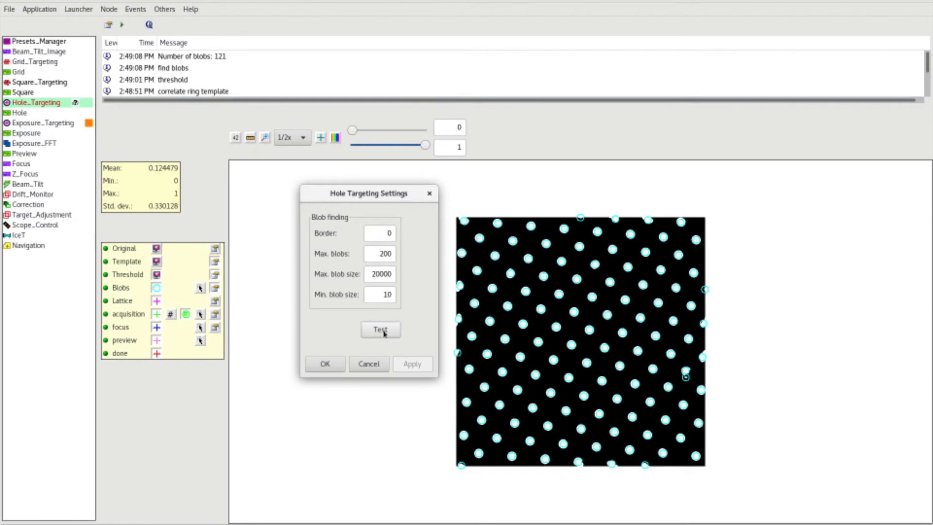
pyautogui.click(325, 364)
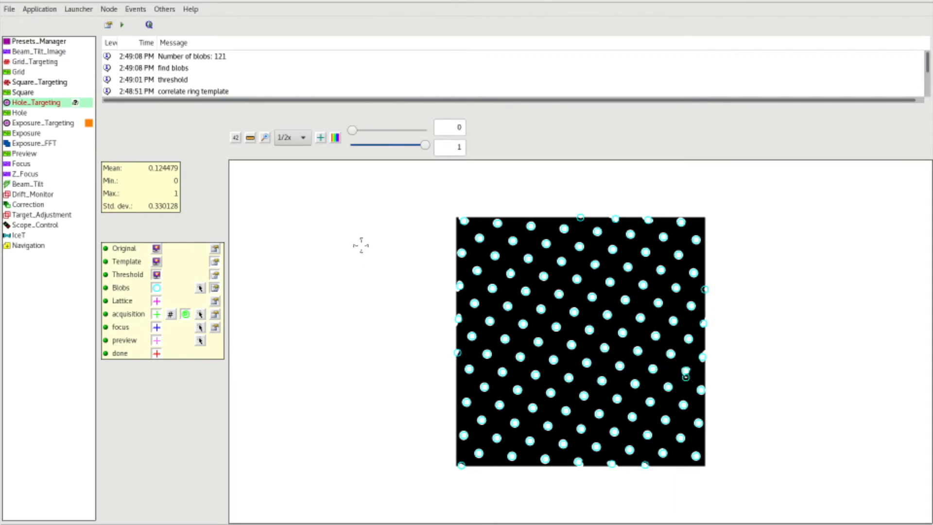
# Test the lattice fit on the found blobs with the existing spacing and accept the lattice settings
pyautogui.click(291, 138)
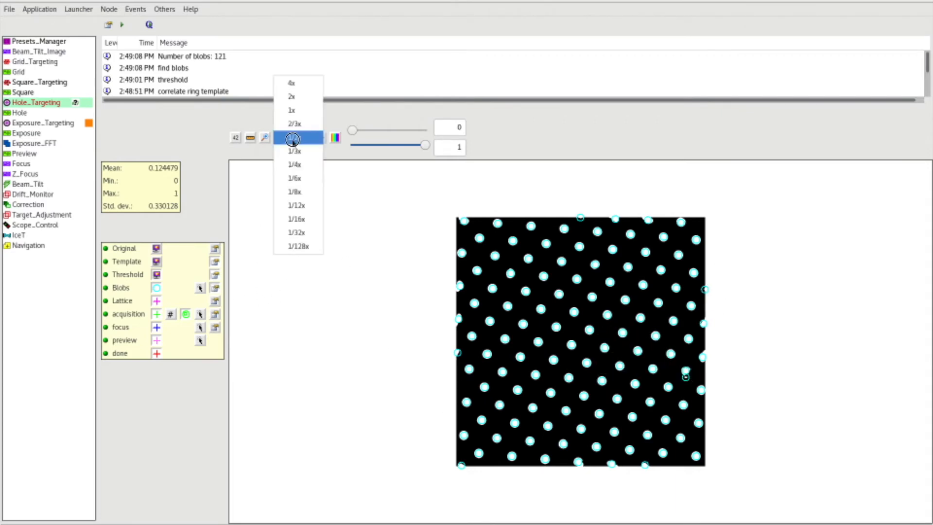
pyautogui.click(293, 111)
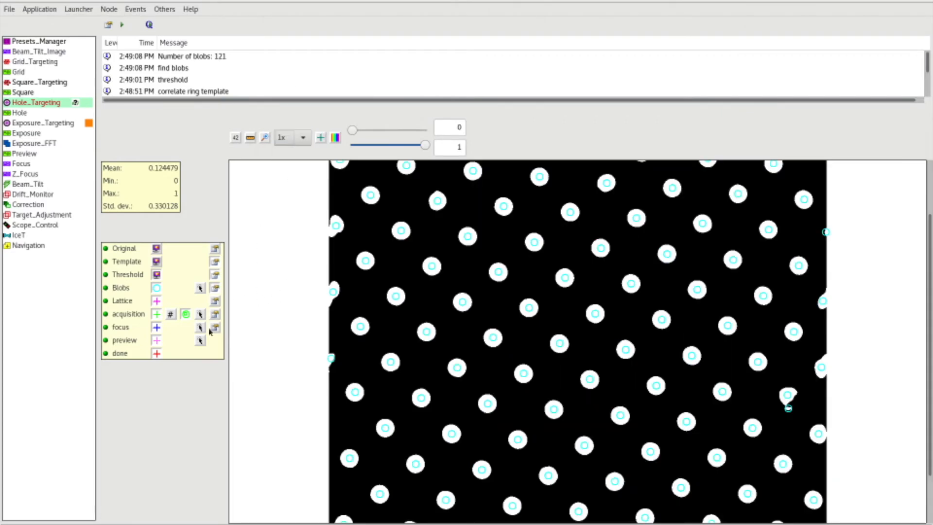
pyautogui.click(215, 301)
pyautogui.click(522, 355)
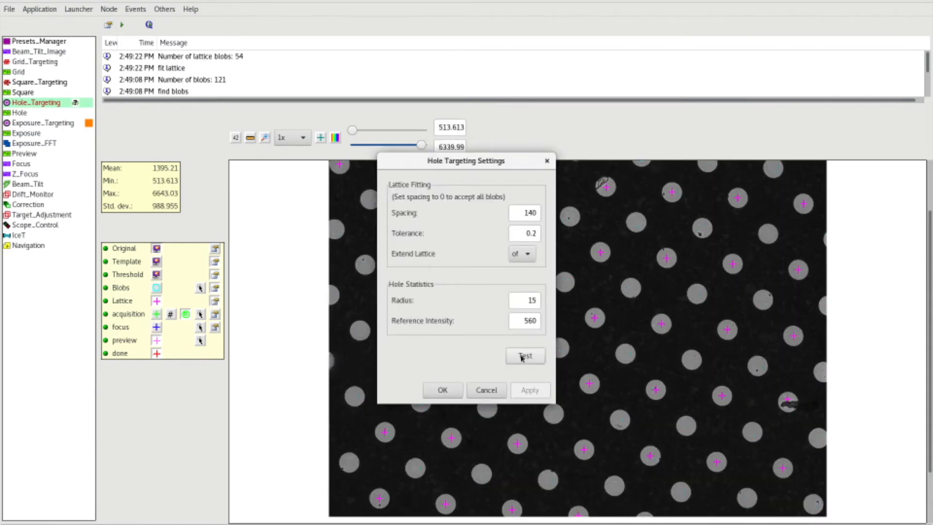
pyautogui.click(455, 393)
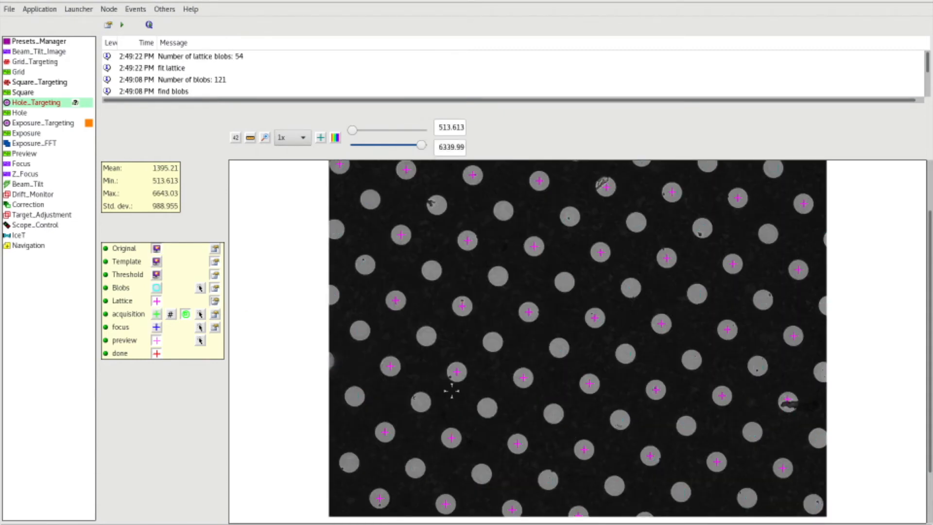
# Measure the distance between two lattice holes with one hole between them, then set the lattice spacing to 274, test the fit and accept it
pyautogui.moveTo(401, 235)
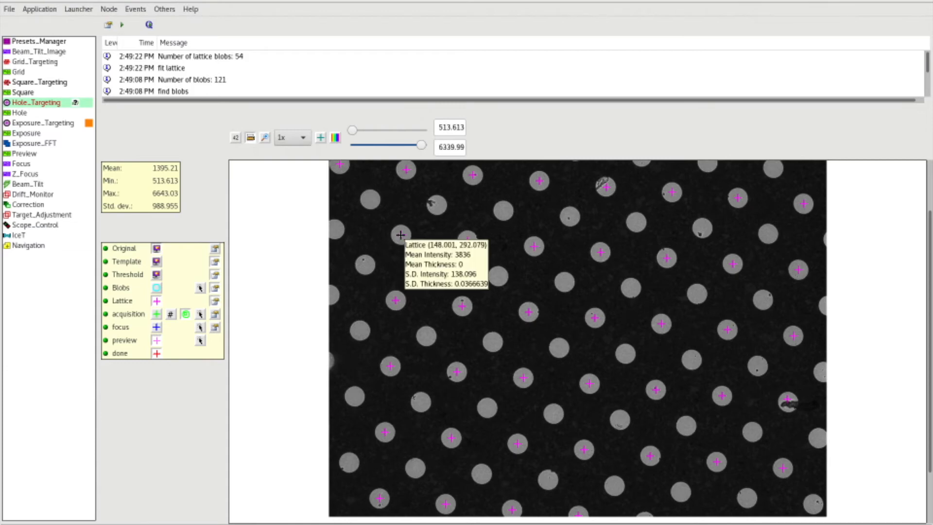
pyautogui.moveTo(401, 235); pyautogui.dragTo(533, 247)
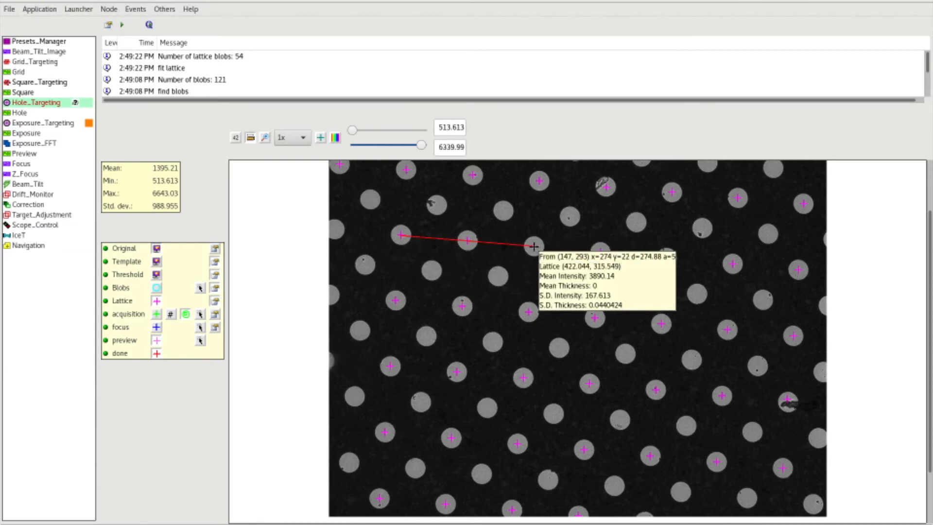
pyautogui.click(214, 301)
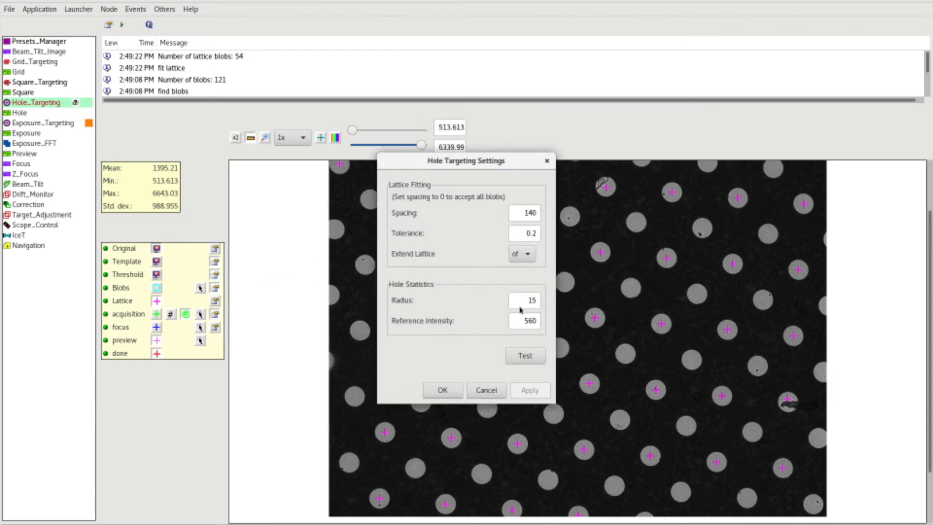
pyautogui.moveTo(524, 213); pyautogui.dragTo(564, 211)
pyautogui.write('274')
pyautogui.click(531, 357)
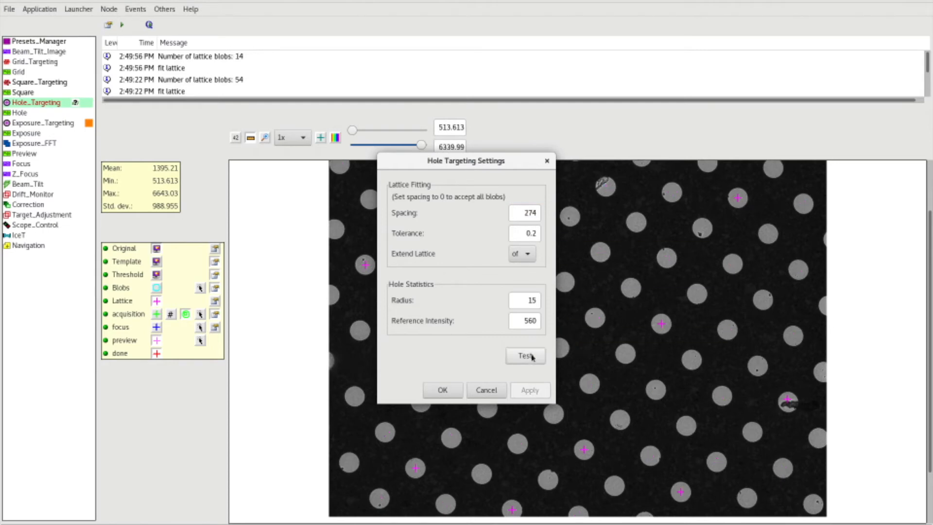
pyautogui.click(442, 390)
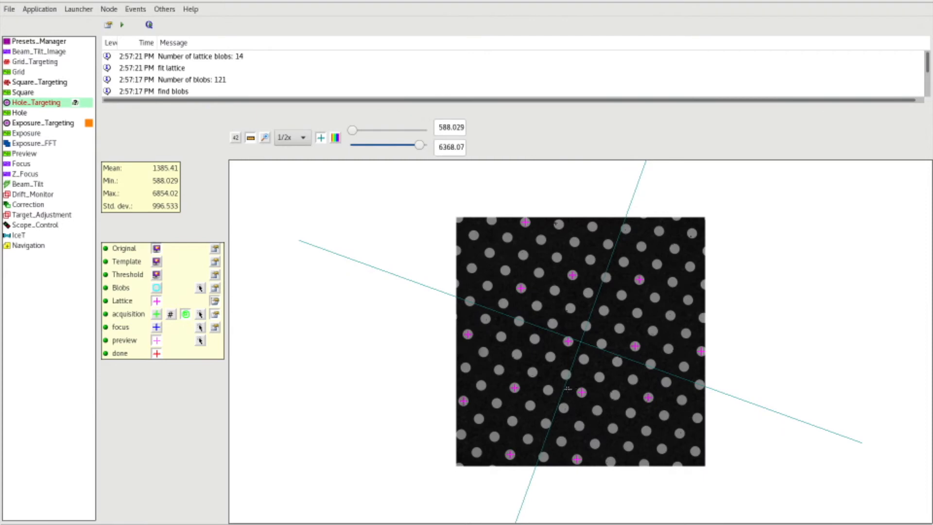
# Measure the horizontal offset from a lattice hole near the image's left edge to the center of its adjacent four-hole group
pyautogui.moveTo(468, 335)
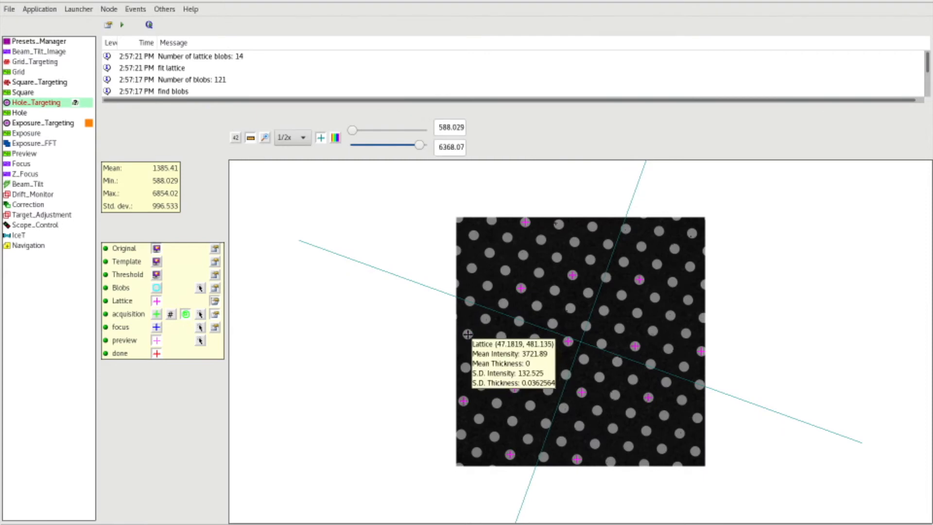
pyautogui.moveTo(467, 334); pyautogui.dragTo(485, 334)
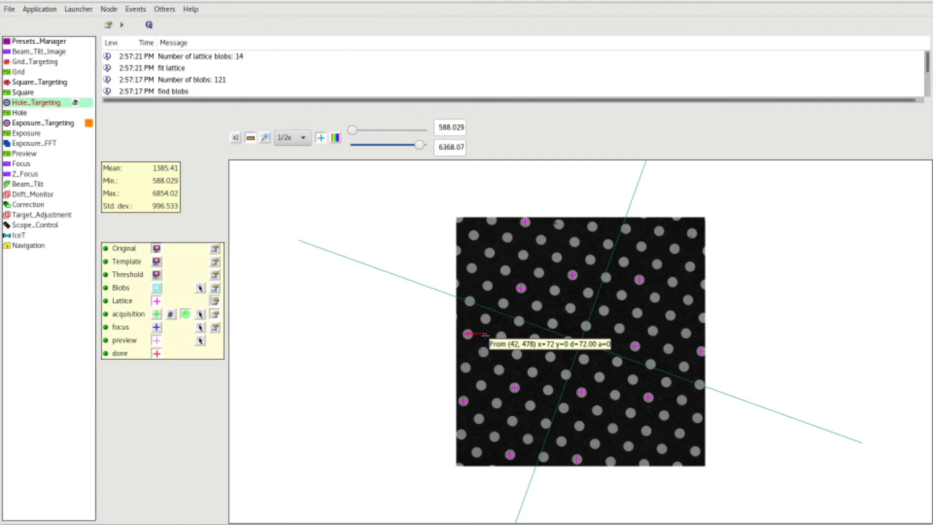
pyautogui.moveTo(486, 334); pyautogui.dragTo(486, 334)
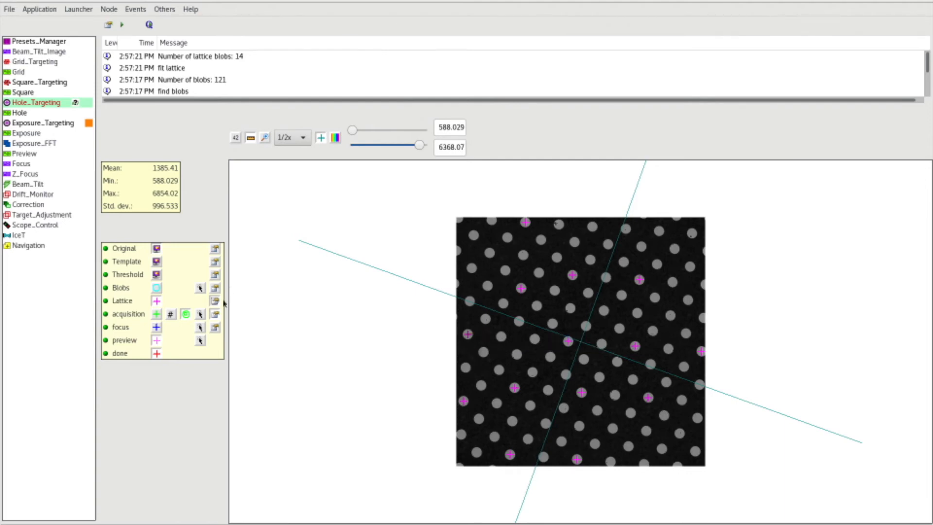
# Replace the relative target in the acquisition target template with one at x 72, y 0 pixels
pyautogui.click(214, 313)
pyautogui.click(586, 350)
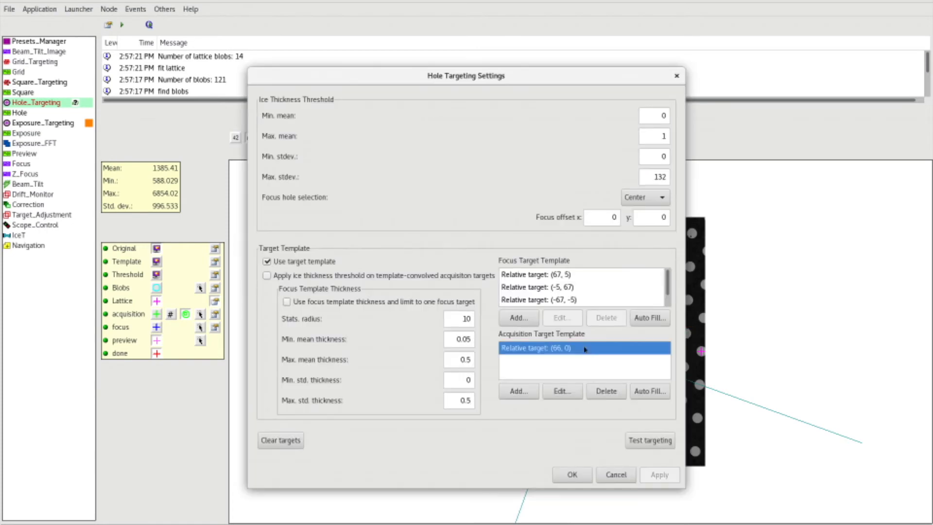
pyautogui.click(605, 390)
pyautogui.click(518, 390)
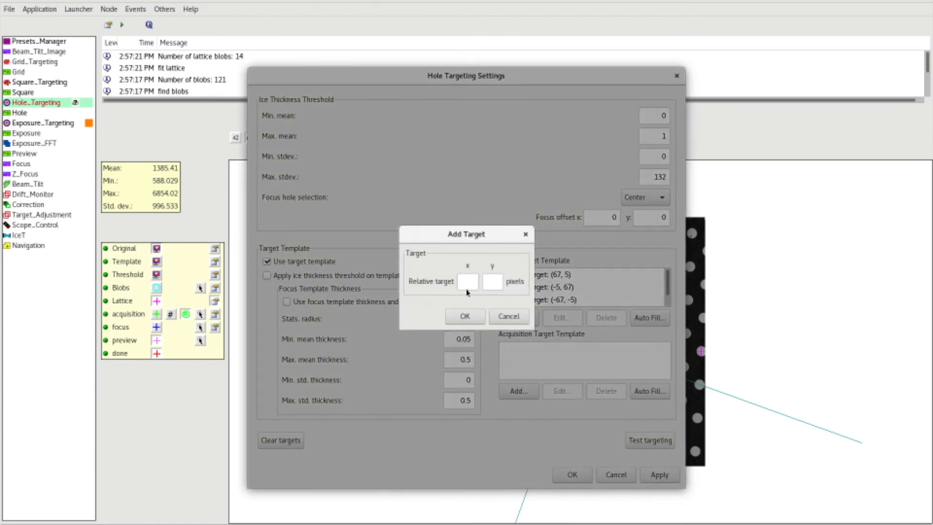
pyautogui.click(467, 285)
pyautogui.write('72')
pyautogui.click(496, 284)
pyautogui.write('0')
pyautogui.click(464, 315)
# Delete all relative targets from the focus target template
pyautogui.click(580, 292)
pyautogui.click(606, 317)
pyautogui.click(598, 275)
pyautogui.click(605, 317)
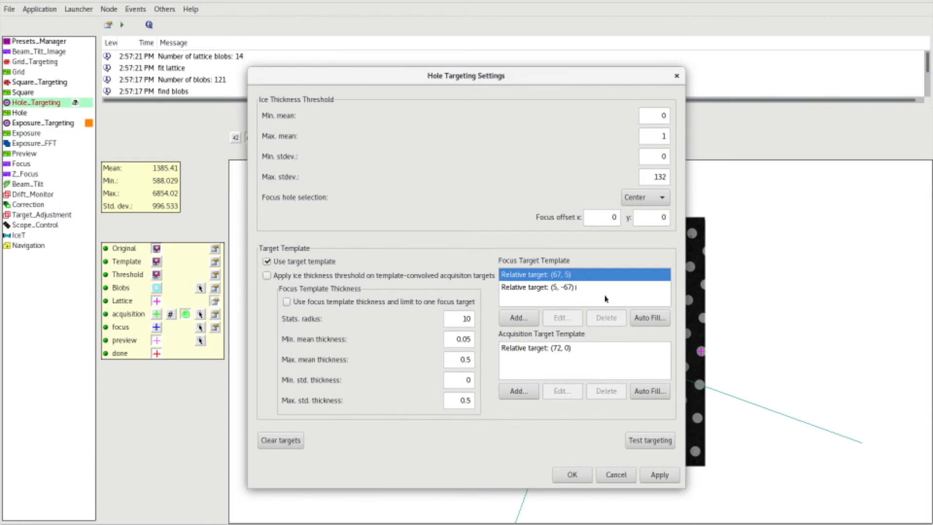
pyautogui.click(606, 317)
pyautogui.click(600, 275)
pyautogui.click(605, 317)
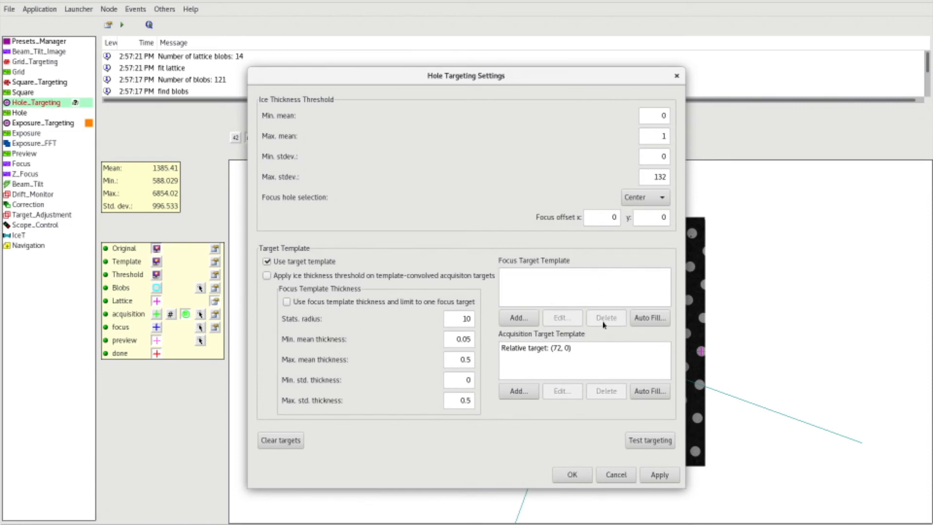
# Auto fill the focus target template with 4 targets at a radius of 72 pixels and an angle offset of 0 degrees
pyautogui.click(647, 317)
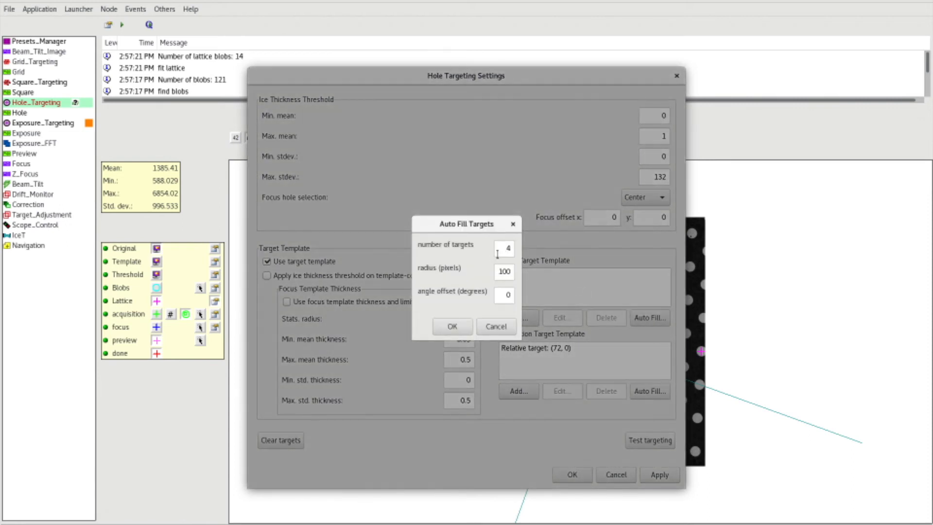
pyautogui.doubleClick(502, 271)
pyautogui.write('72')
pyautogui.doubleClick(504, 295)
pyautogui.click(452, 326)
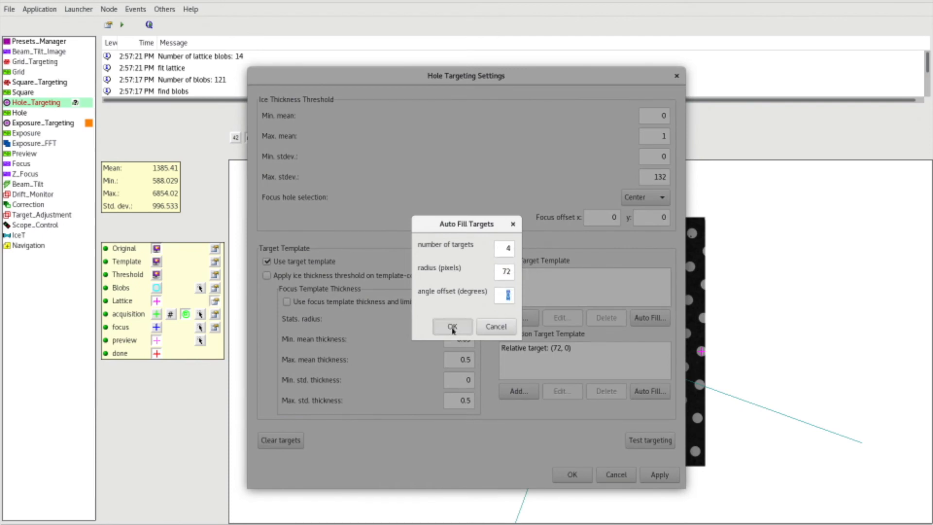
# Test the hole targeting with the filled target templates, accept the settings, and display the acquisition target numbers on the image
pyautogui.click(644, 439)
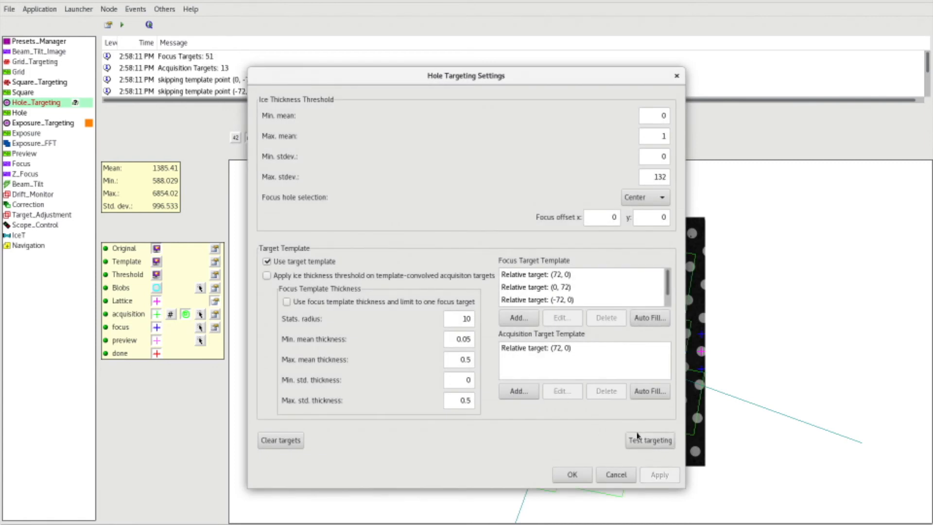
pyautogui.click(572, 474)
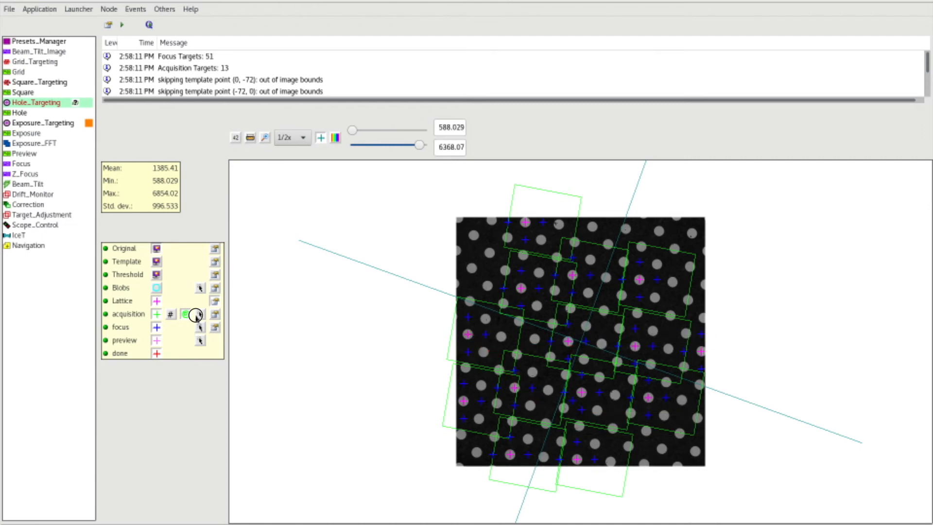
pyautogui.click(199, 314)
pyautogui.click(156, 315)
pyautogui.click(156, 328)
pyautogui.click(158, 315)
pyautogui.click(158, 328)
pyautogui.click(171, 314)
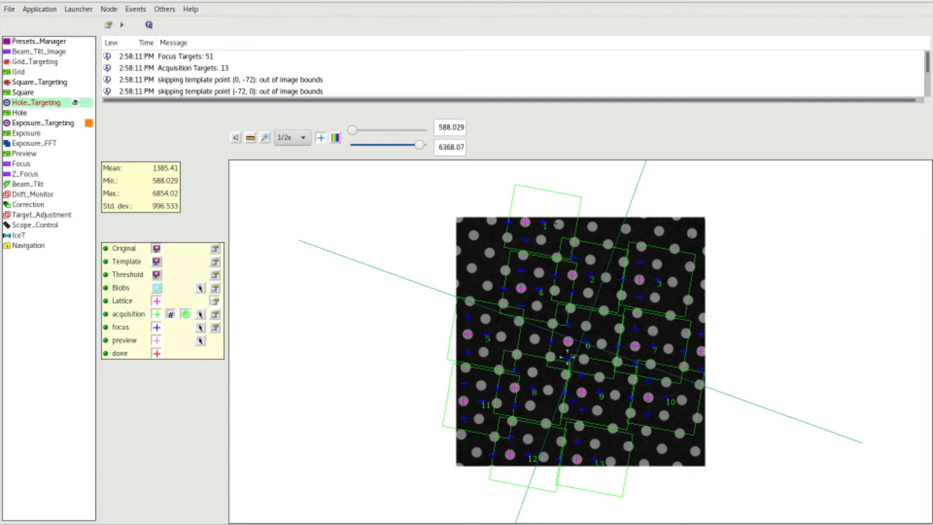
# Clear all targets from the hole targeting image and place three acquisition targets at the centers of separate four-hole groups
pyautogui.keyDown('ctrl'); pyautogui.keyDown('shift'); pyautogui.rightClick(610, 372); pyautogui.keyUp('shift'); pyautogui.keyUp('ctrl')
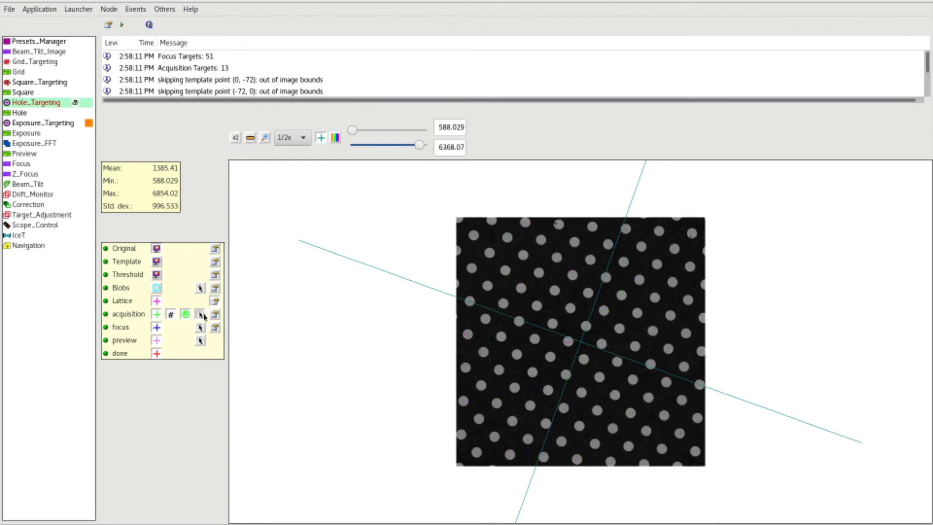
pyautogui.click(574, 260)
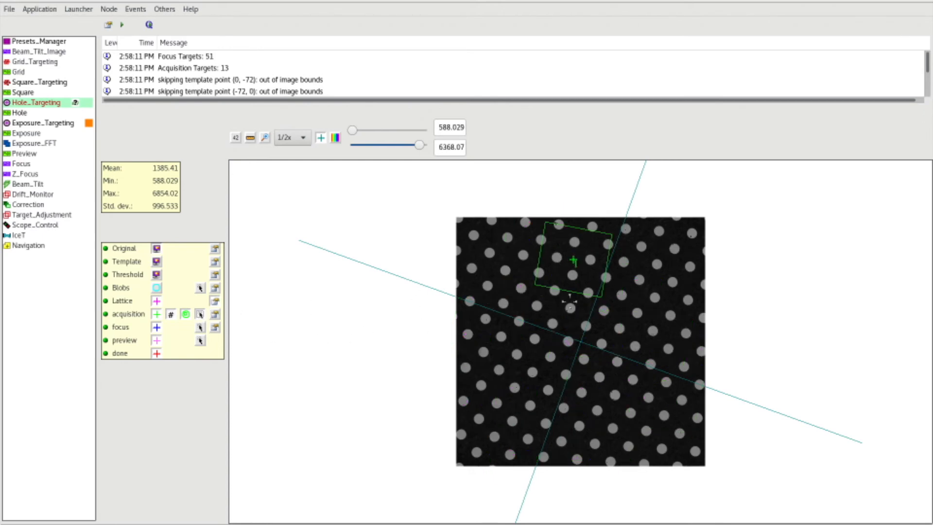
pyautogui.click(515, 372)
pyautogui.click(651, 378)
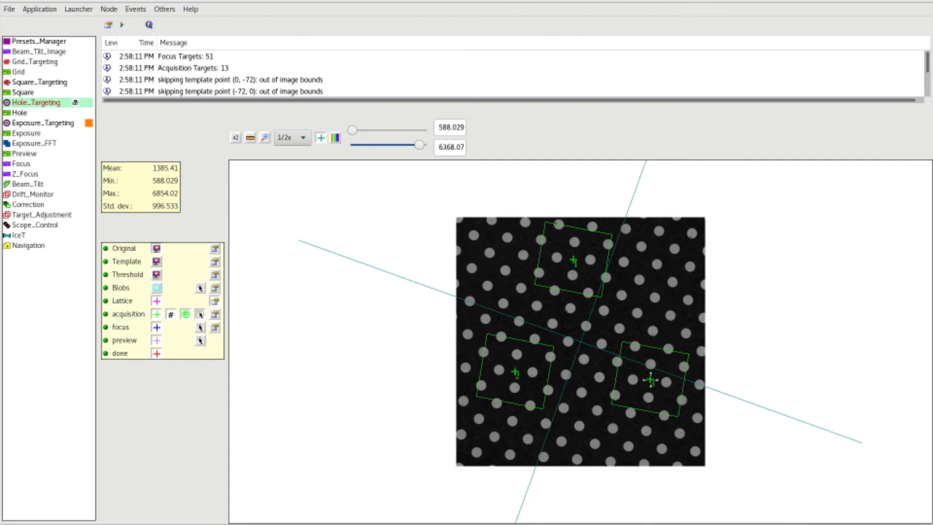
# Place a focus target near the image center and submit the targets and the queue for acquisition
pyautogui.click(200, 327)
pyautogui.click(123, 26)
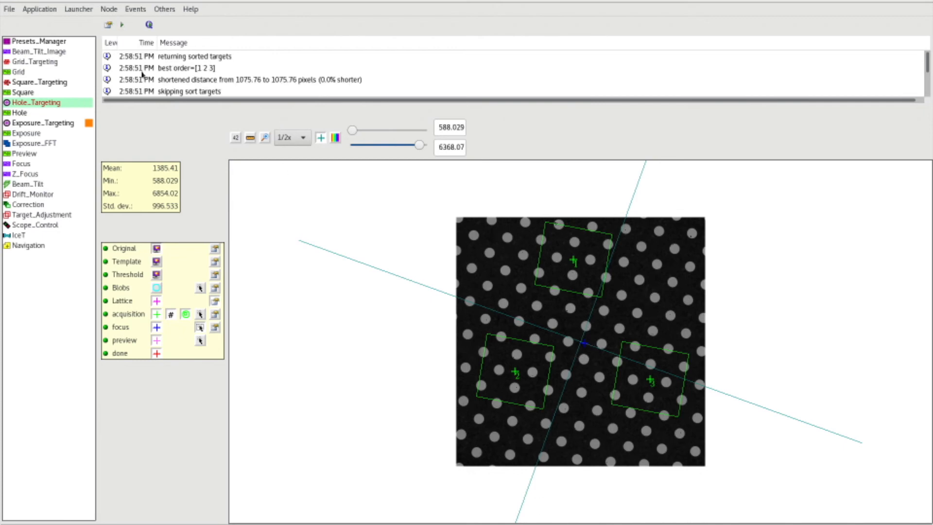
pyautogui.click(151, 26)
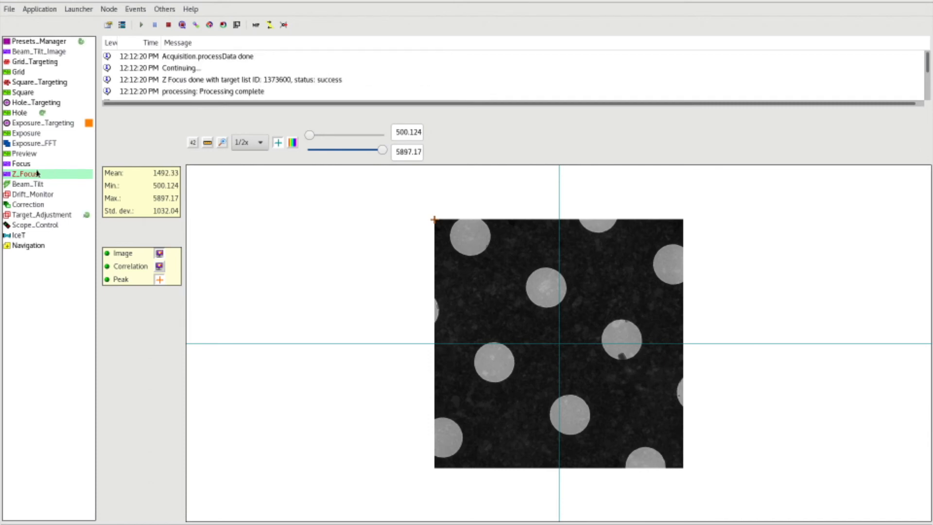
# In Exposure_Targeting, show the image at 1/2x with the axis crosshair and measure the diameter of the hole nearest the crosshair's center
pyautogui.click(26, 113)
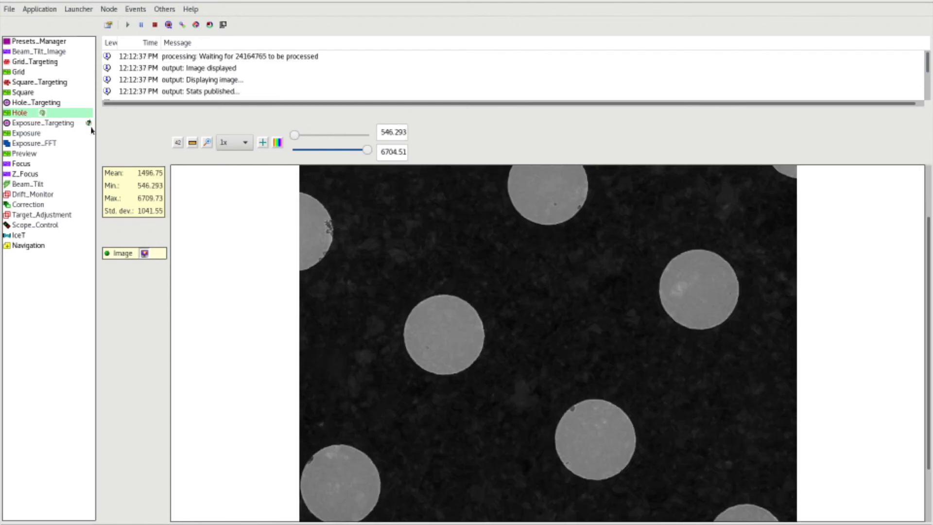
pyautogui.click(69, 127)
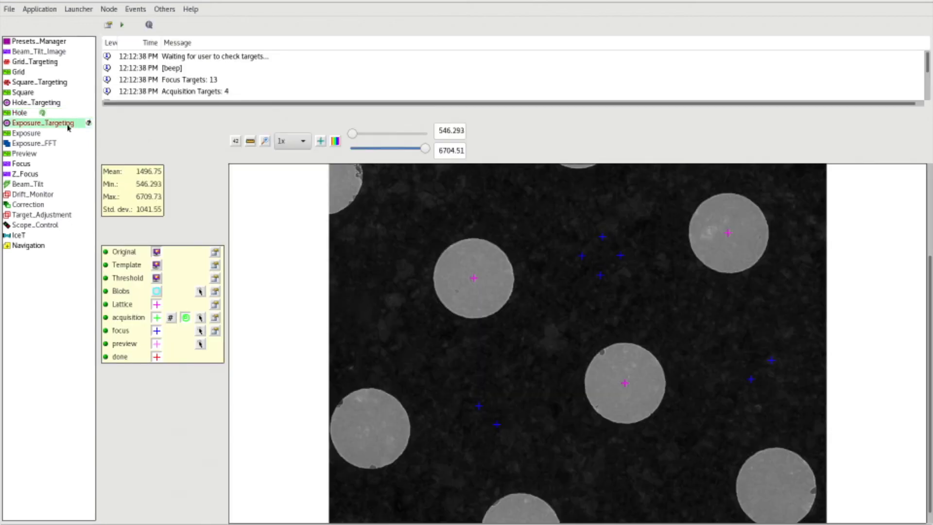
pyautogui.click(302, 141)
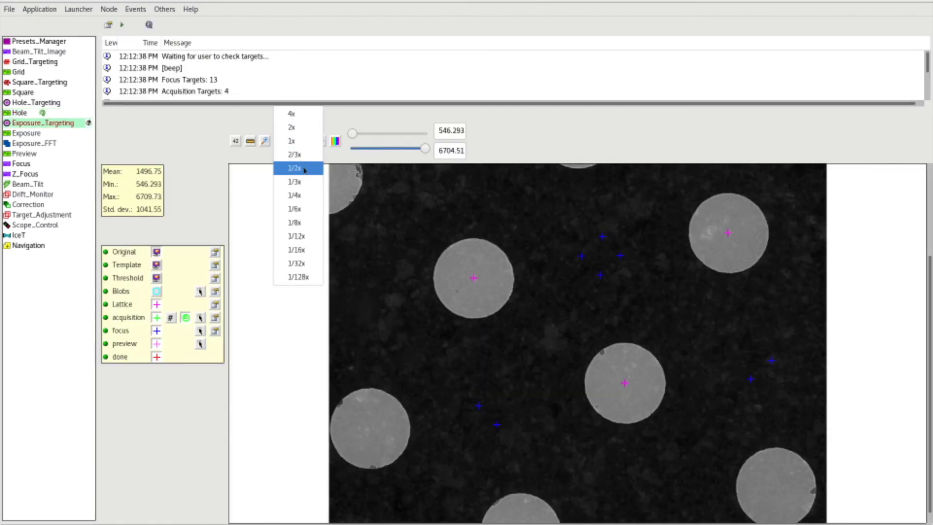
pyautogui.click(304, 168)
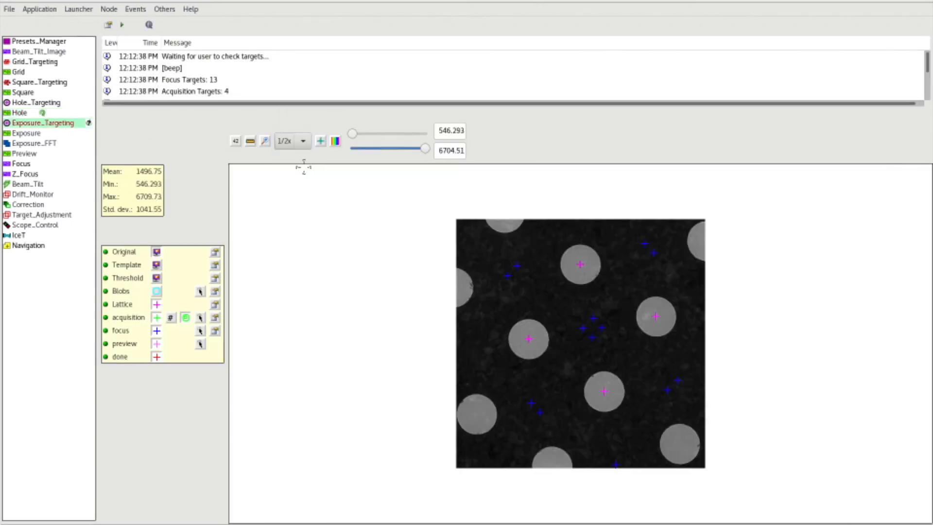
pyautogui.click(320, 141)
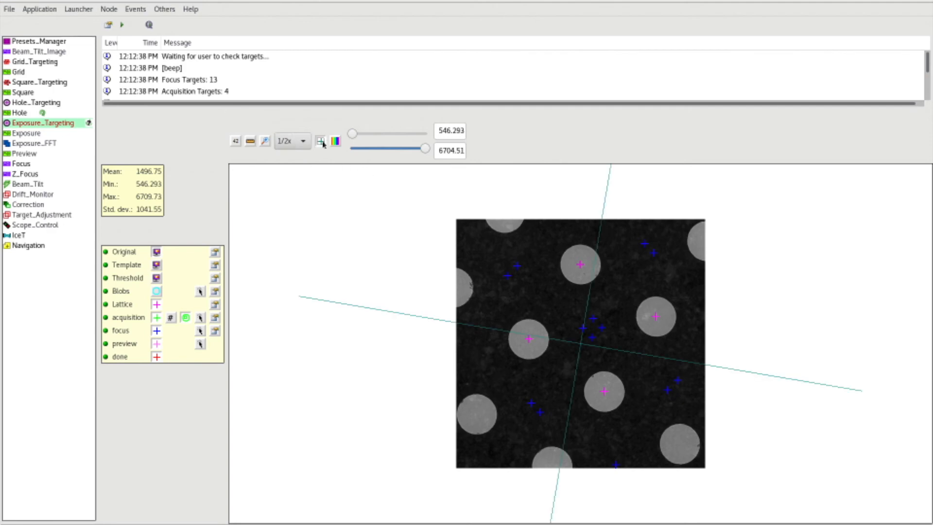
pyautogui.click(250, 141)
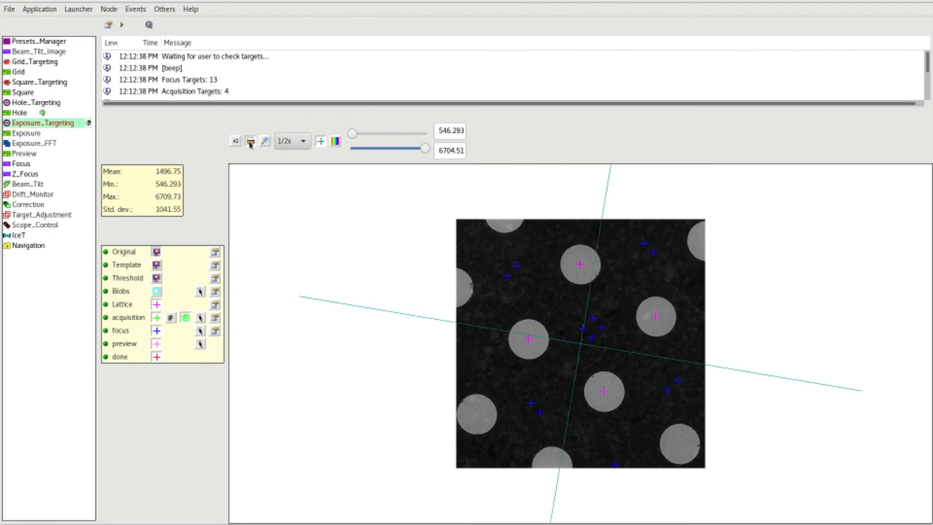
pyautogui.click(515, 353)
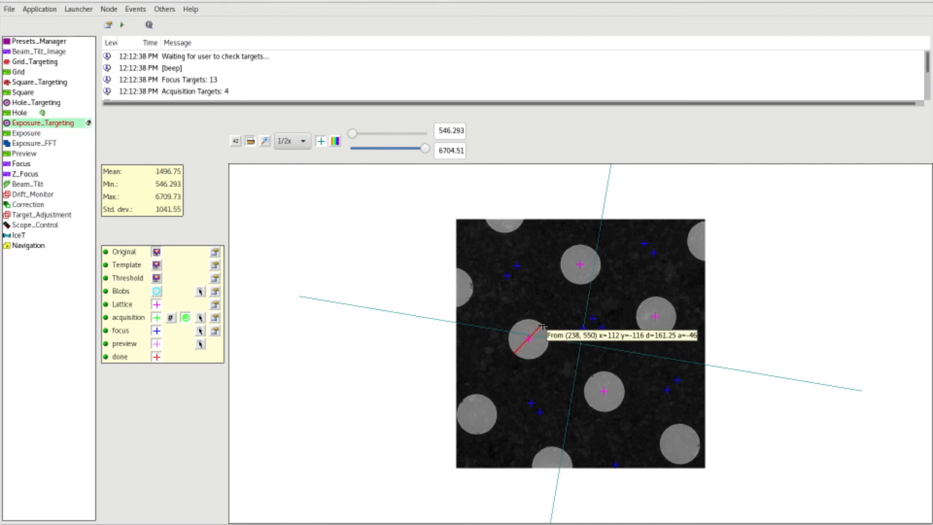
# Try final template diameters of 161 and 180 for exposure targeting, testing the template correlation with each
pyautogui.click(214, 265)
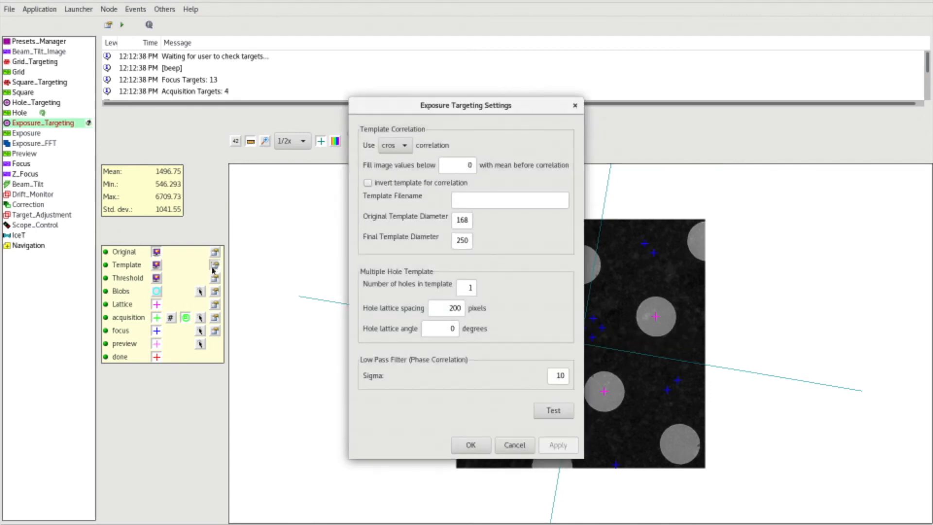
pyautogui.doubleClick(457, 238)
pyautogui.write('161')
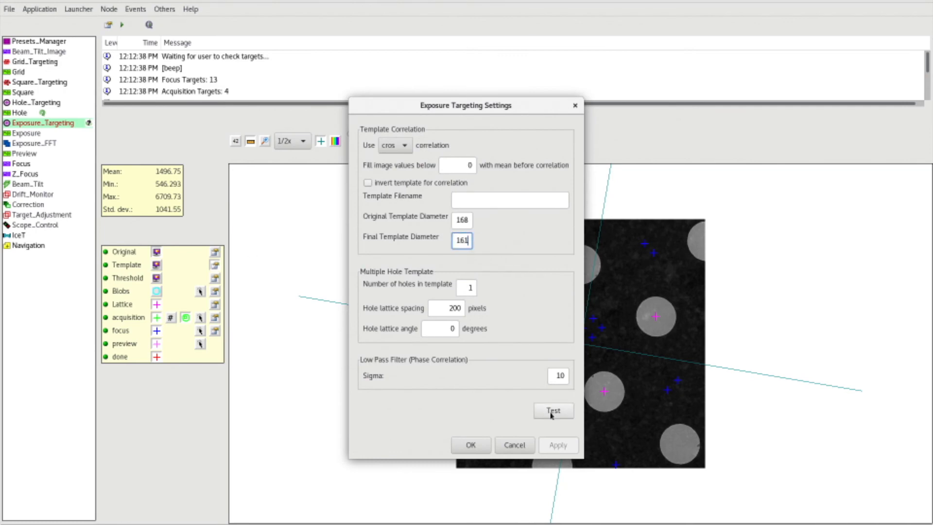
pyautogui.click(552, 413)
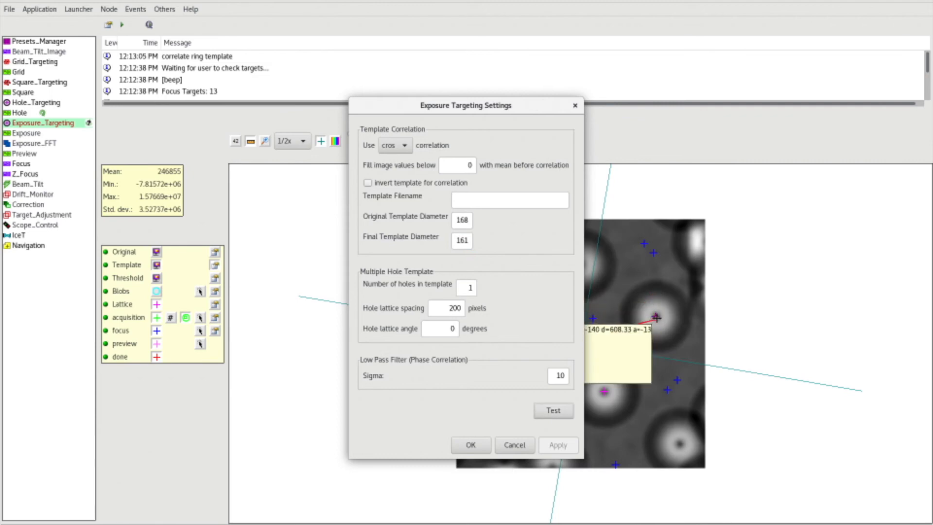
pyautogui.doubleClick(459, 243)
pyautogui.write('180')
pyautogui.click(549, 413)
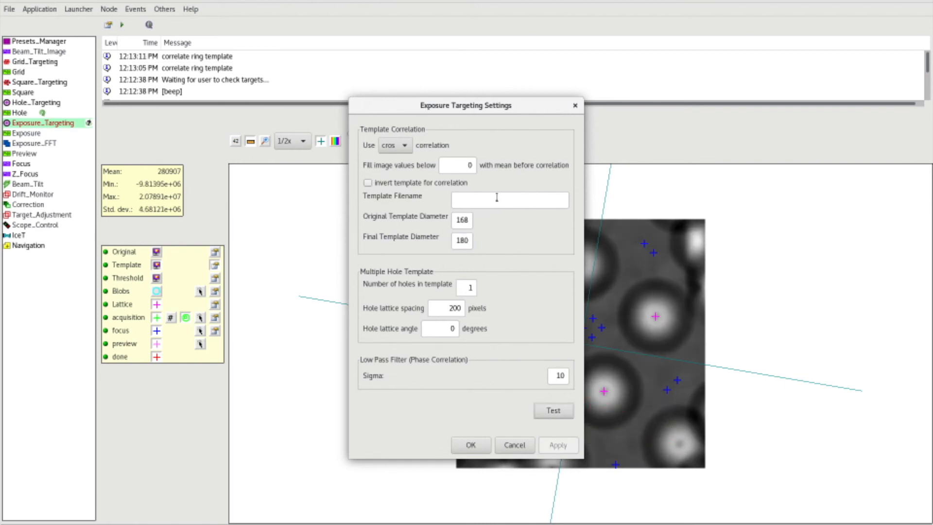
# Set the final template diameter to 250, test and accept the template correlation, and clear the targets from the image
pyautogui.doubleClick(461, 241)
pyautogui.write('250')
pyautogui.click(549, 413)
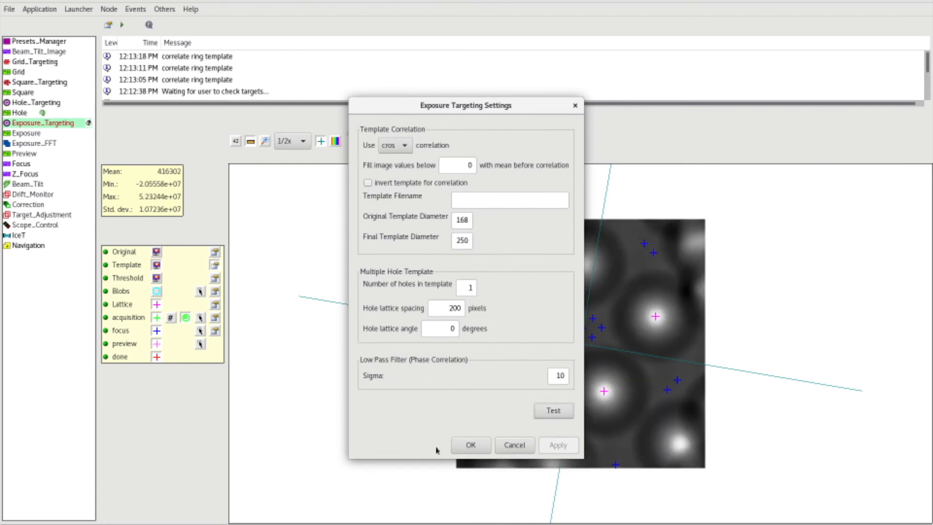
pyautogui.click(471, 445)
pyautogui.rightClick(638, 378)
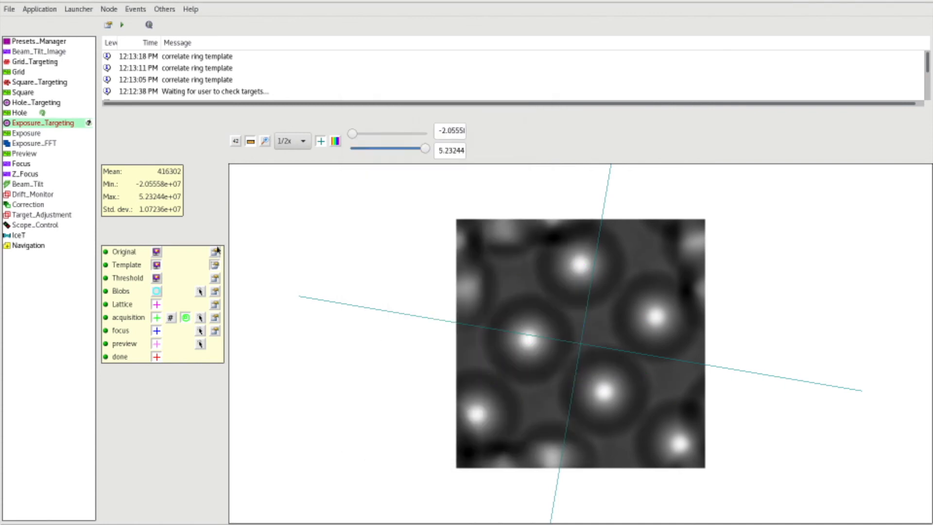
pyautogui.click(250, 141)
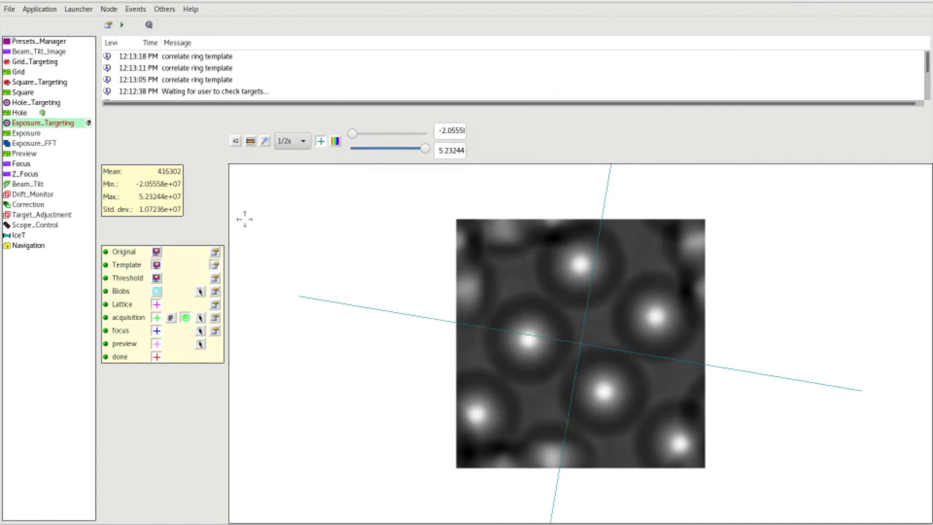
# Test the exposure targeting threshold of mean plus A times standard deviation with A at 2.5, and accept it
pyautogui.click(215, 279)
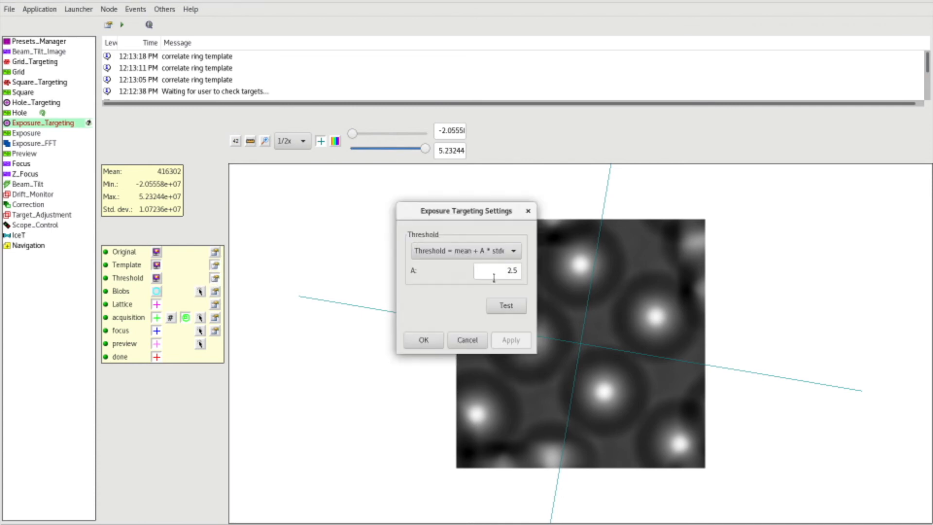
pyautogui.click(501, 307)
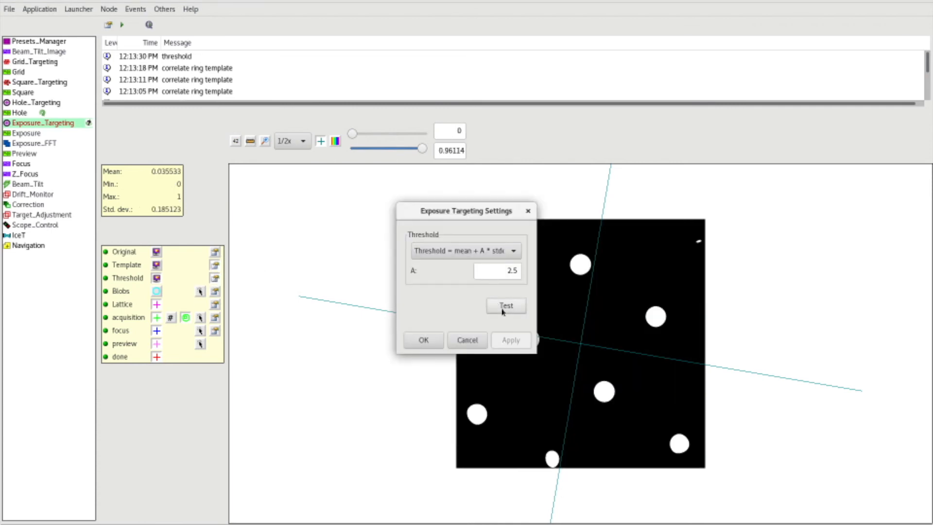
pyautogui.click(423, 339)
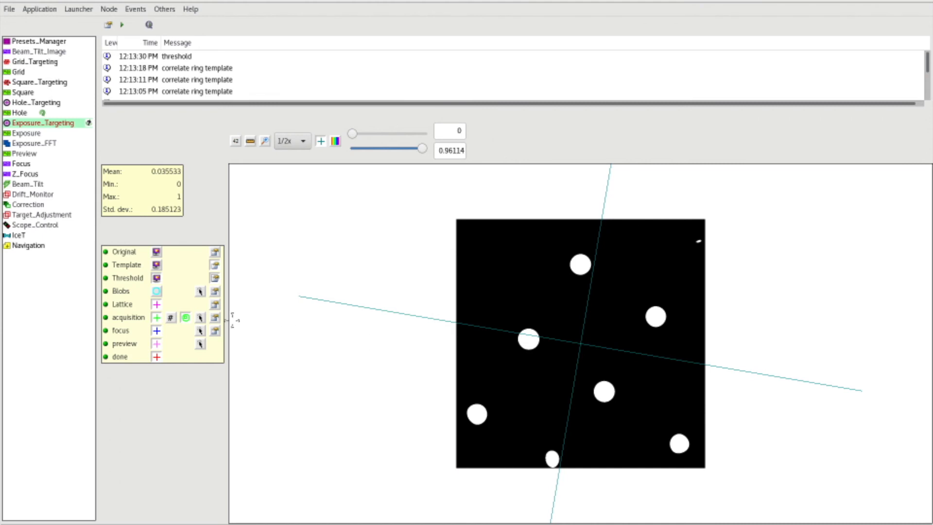
# Test blob finding for exposure targeting with a border of 20 and a maximum of 4 blobs, and accept the settings
pyautogui.click(215, 291)
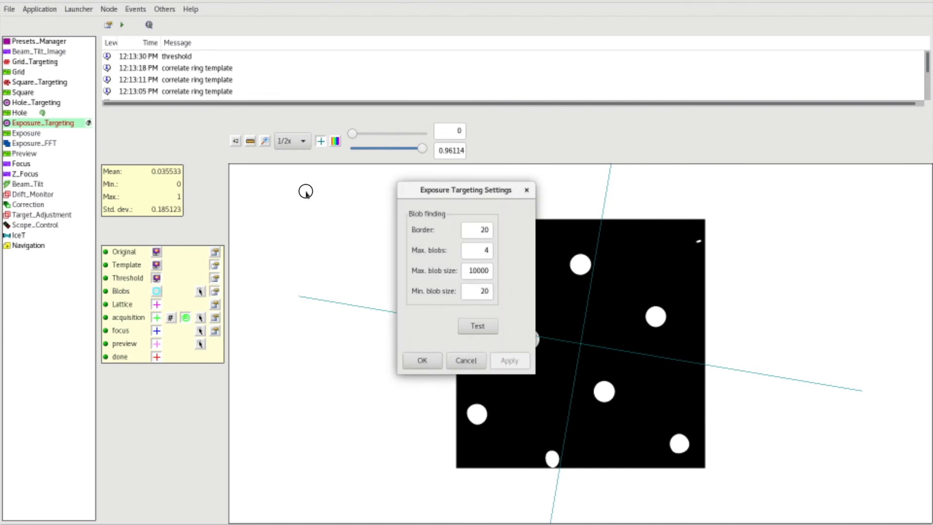
pyautogui.moveTo(443, 184); pyautogui.dragTo(357, 177)
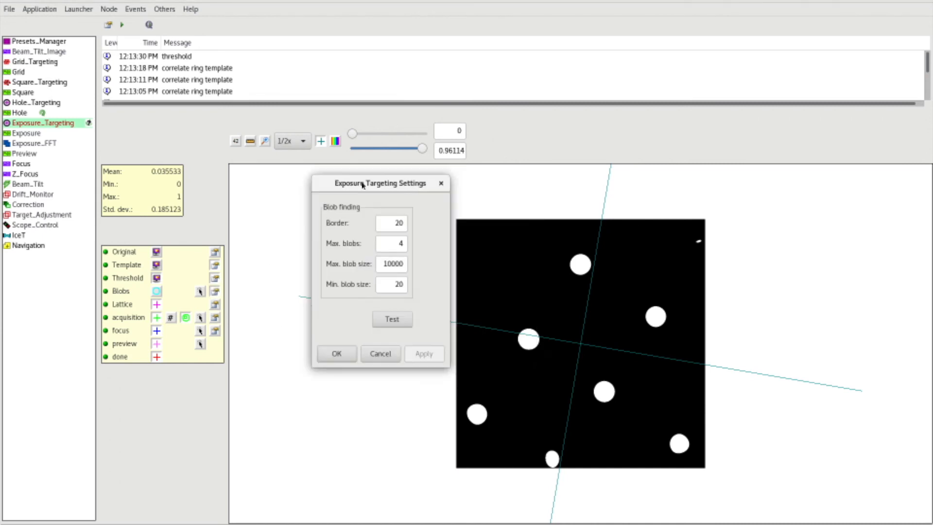
pyautogui.doubleClick(395, 248)
pyautogui.click(392, 321)
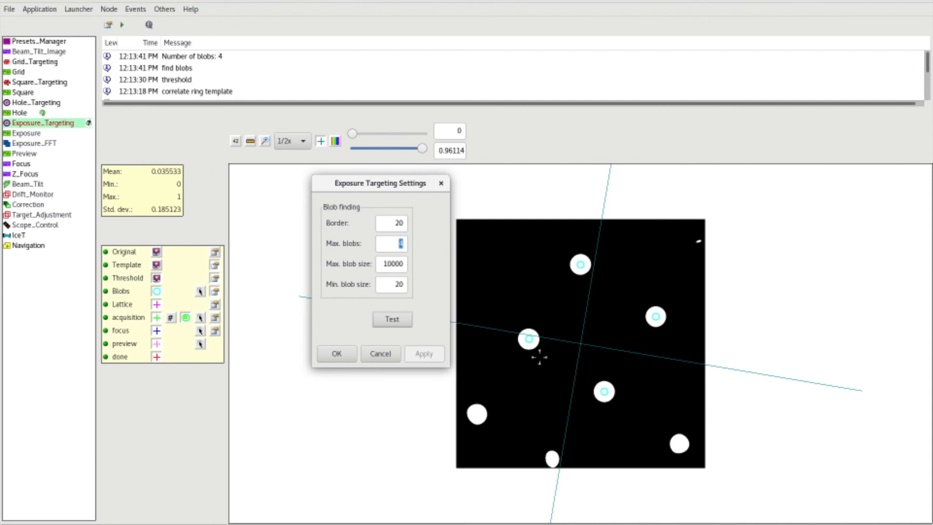
pyautogui.doubleClick(392, 223)
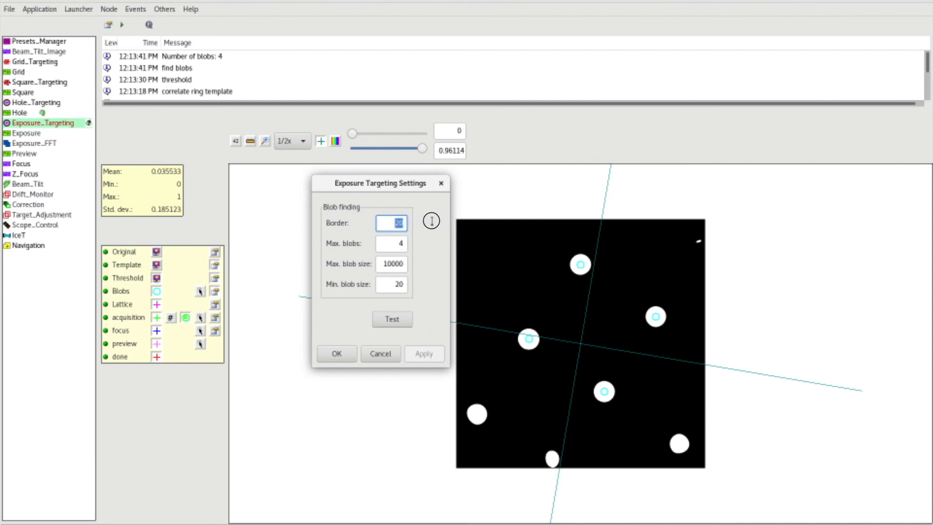
pyautogui.click(341, 353)
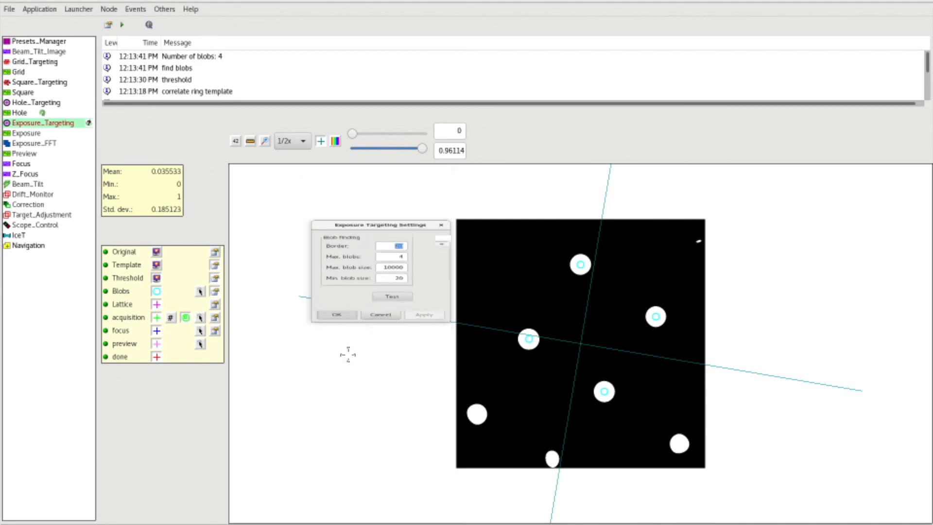
# Test lattice fitting for exposure targeting with spacing 387, tolerance 0.15, statistics radius 50 and reference intensity 140, and accept the settings
pyautogui.click(215, 304)
pyautogui.moveTo(498, 170); pyautogui.dragTo(381, 170)
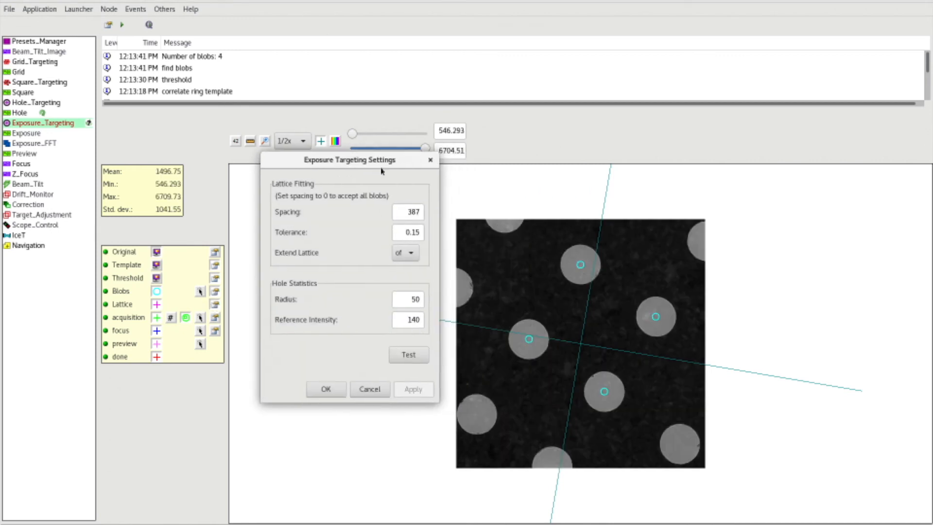
pyautogui.click(414, 356)
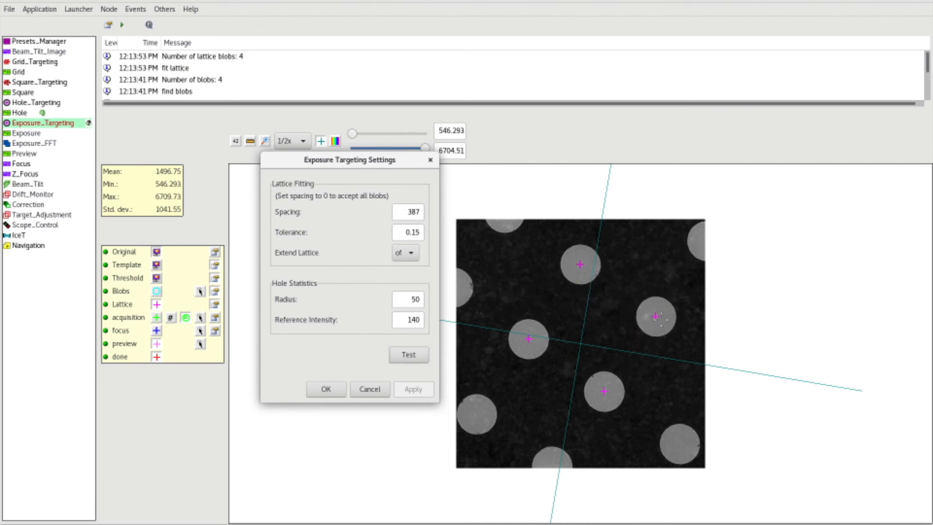
pyautogui.click(400, 299)
pyautogui.click(401, 321)
pyautogui.click(401, 299)
pyautogui.click(397, 232)
pyautogui.moveTo(396, 232); pyautogui.dragTo(451, 235)
pyautogui.click(382, 228)
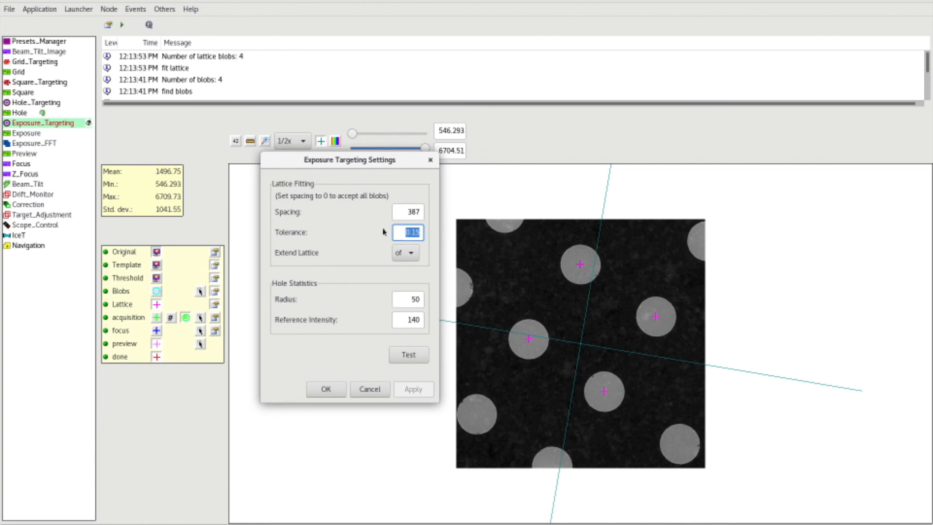
pyautogui.click(399, 232)
pyautogui.click(326, 388)
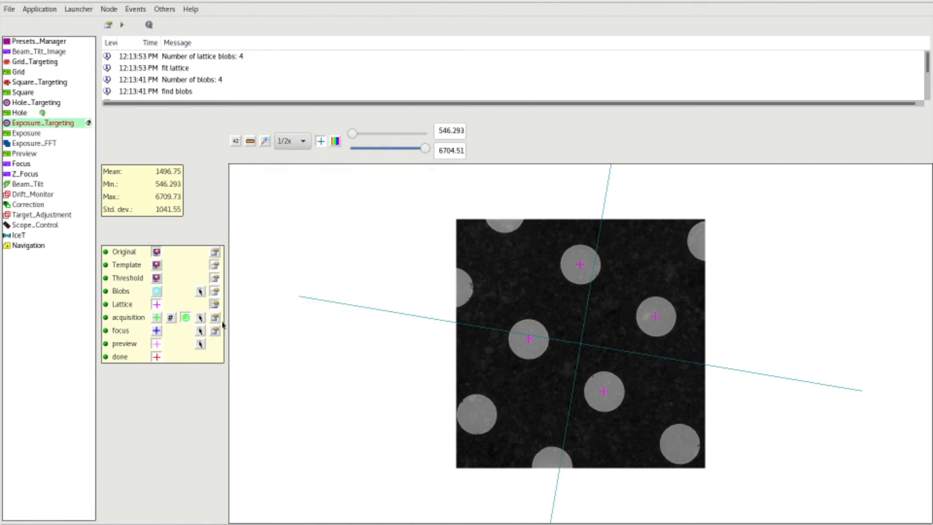
# Measure the offset from the uppermost lattice hole's center to the center of the four-hole group
pyautogui.click(250, 141)
pyautogui.click(581, 265)
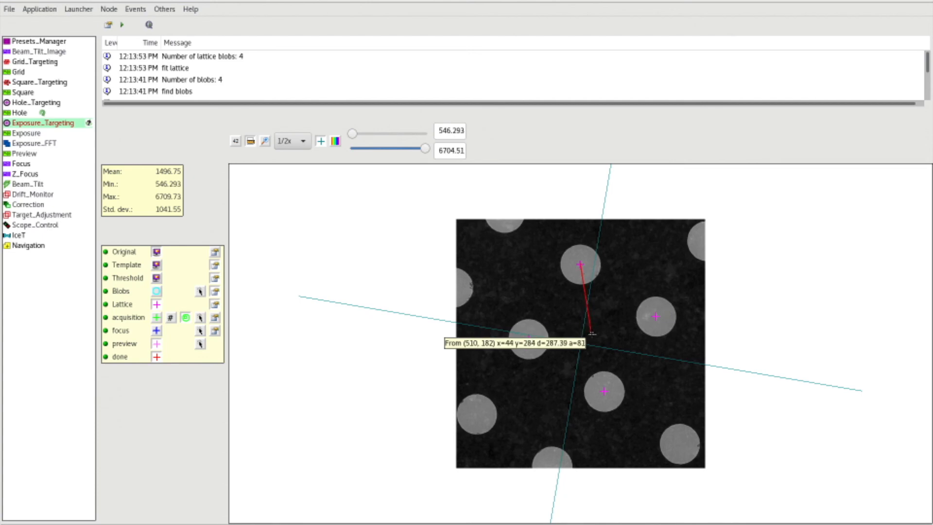
# Delete all existing relative targets from the focus target template in the exposure targeting acquisition settings
pyautogui.click(214, 318)
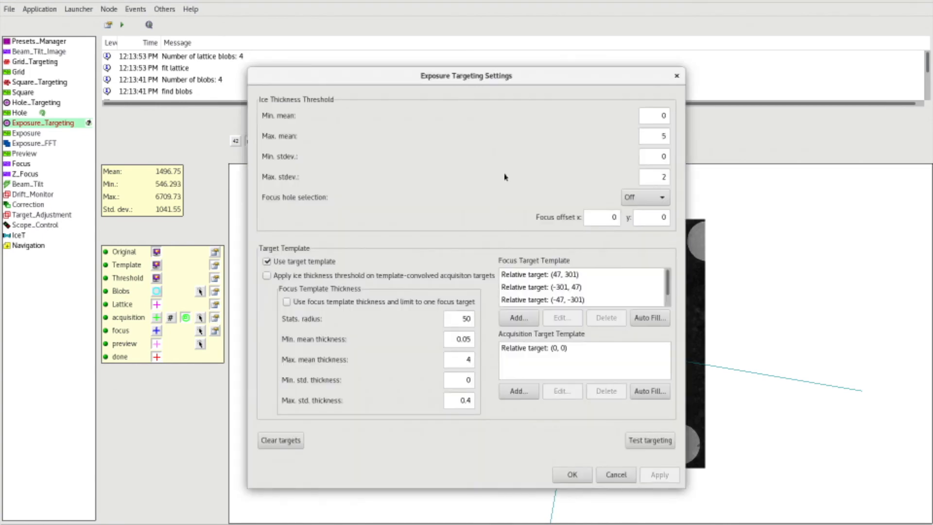
pyautogui.moveTo(563, 77); pyautogui.dragTo(394, 52)
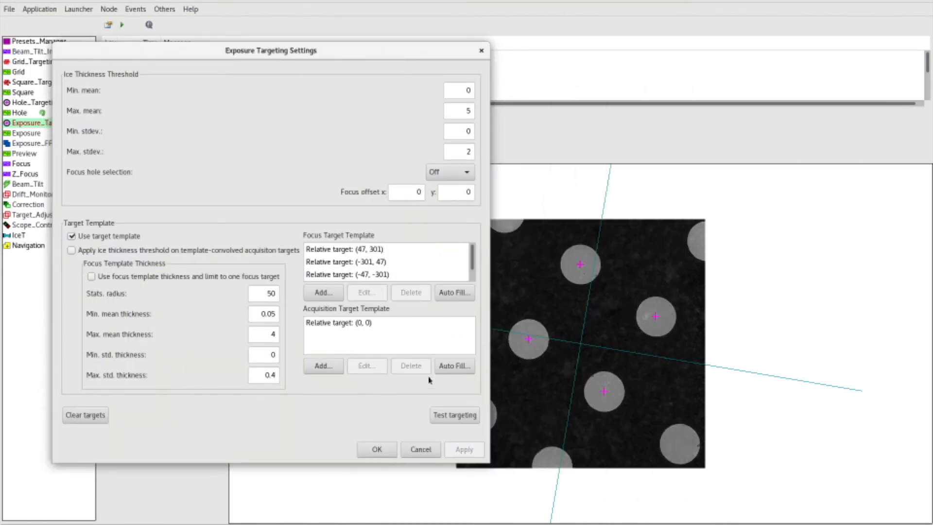
pyautogui.click(389, 262)
pyautogui.click(411, 292)
pyautogui.click(414, 250)
pyautogui.click(411, 292)
pyautogui.click(412, 252)
pyautogui.click(413, 292)
pyautogui.click(410, 250)
pyautogui.click(412, 292)
# Auto-fill the focus target template with 4 targets at a 287-pixel radius and 9-degree offset, test the targeting and accept
pyautogui.click(449, 293)
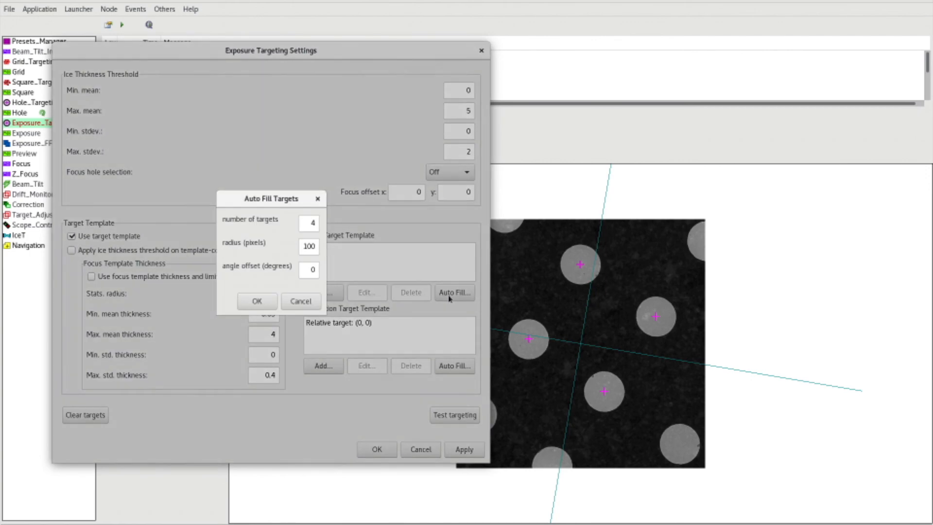
pyautogui.doubleClick(307, 246)
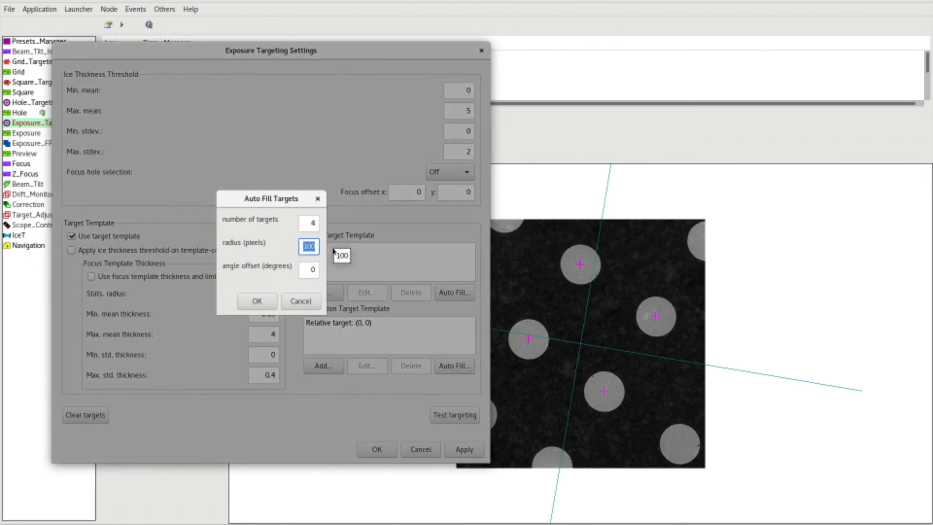
pyautogui.write('287')
pyautogui.doubleClick(309, 270)
pyautogui.write('9')
pyautogui.click(257, 301)
pyautogui.click(454, 415)
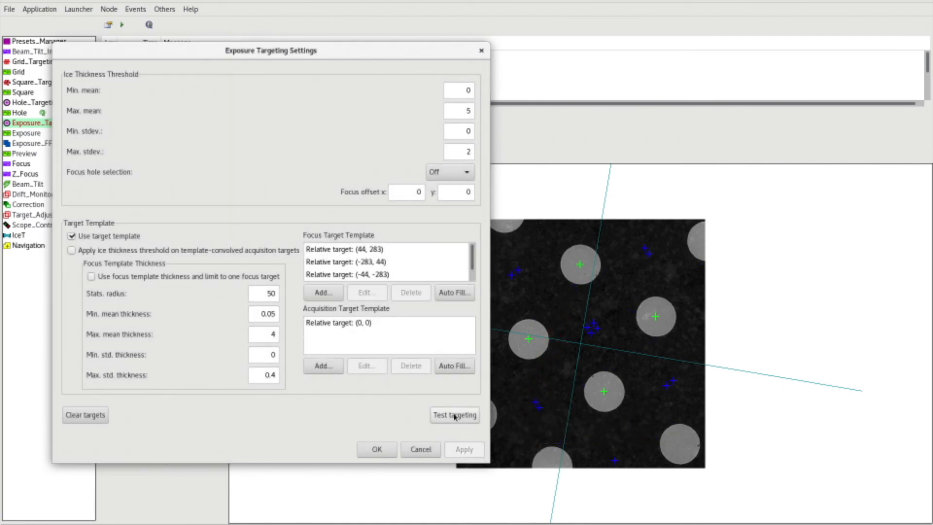
pyautogui.click(375, 448)
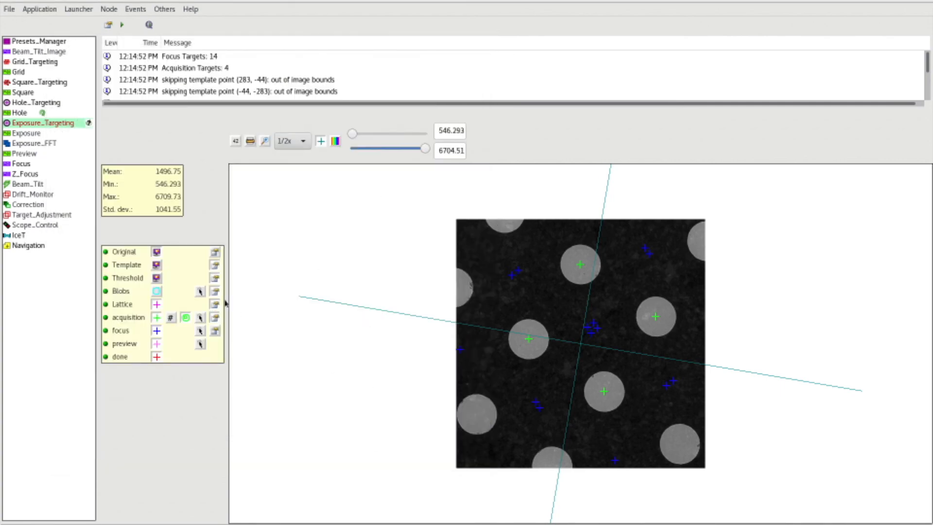
# Check the thickness statistics of a lattice hole, review the exposure ice thickness thresholds, and display the acquisition targets
pyautogui.click(156, 304)
pyautogui.moveTo(529, 339)
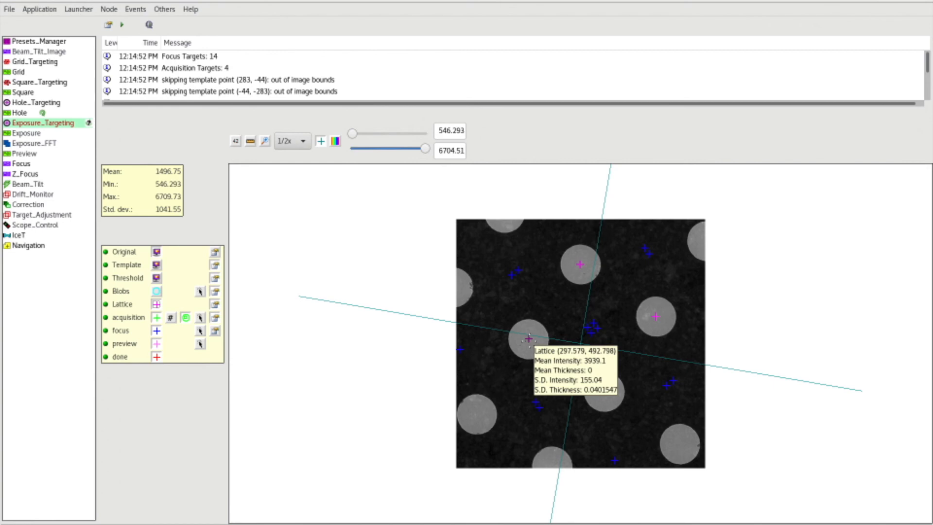
pyautogui.click(215, 317)
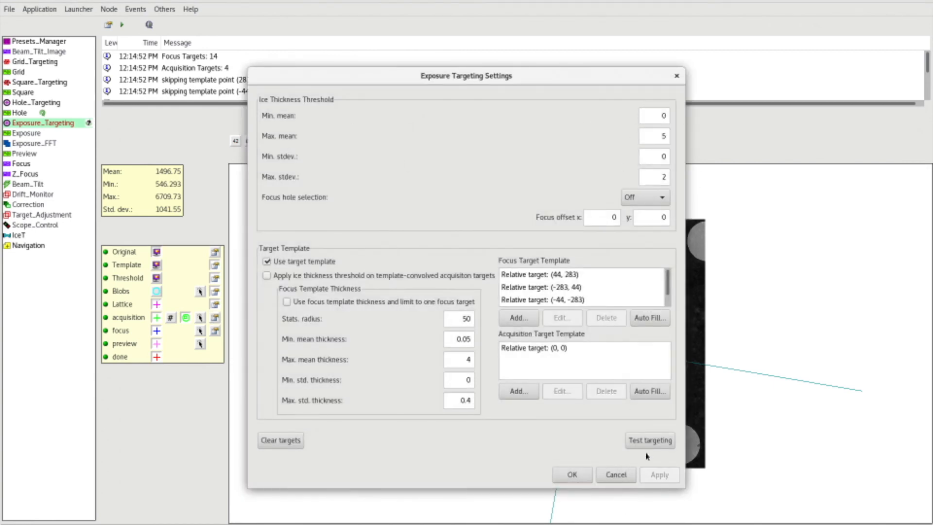
pyautogui.click(572, 476)
pyautogui.click(158, 317)
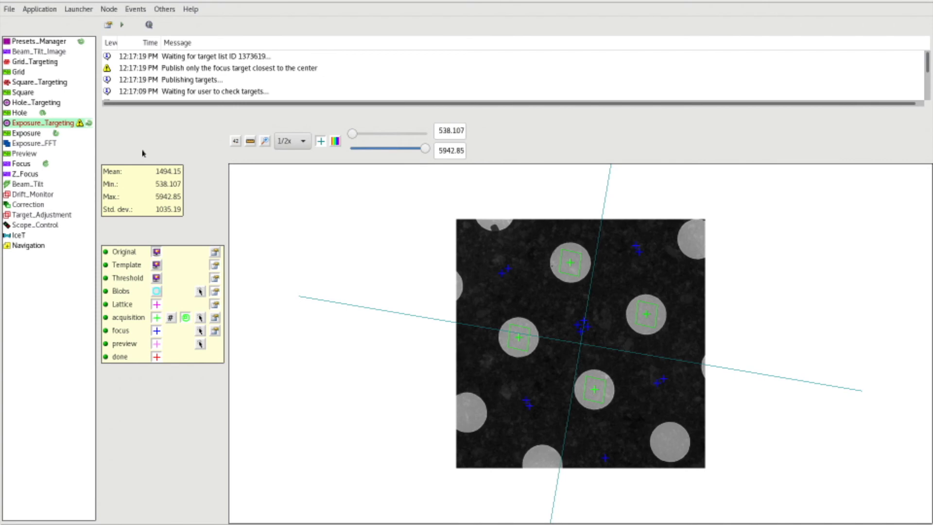
# Inspect the Focus node's correlation and image, and view the Exposure node's acquired images at 1/4x
pyautogui.click(58, 164)
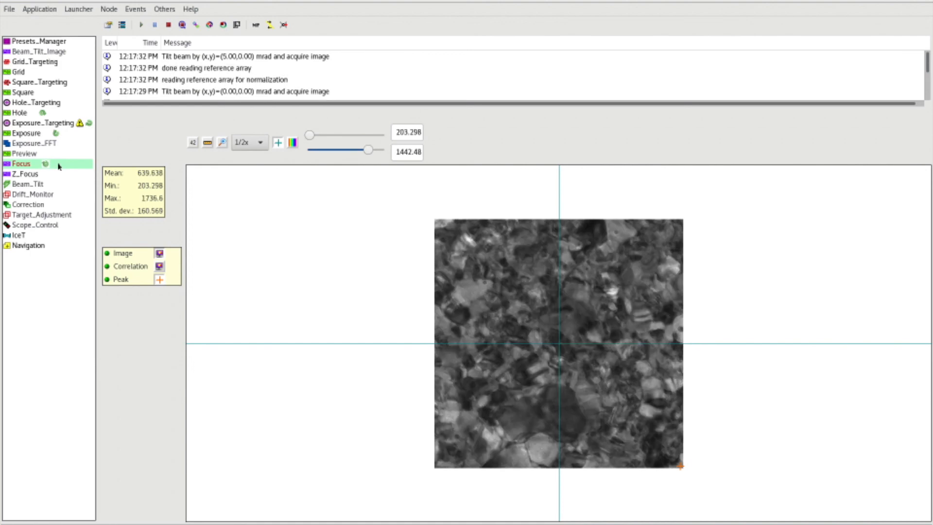
pyautogui.click(159, 266)
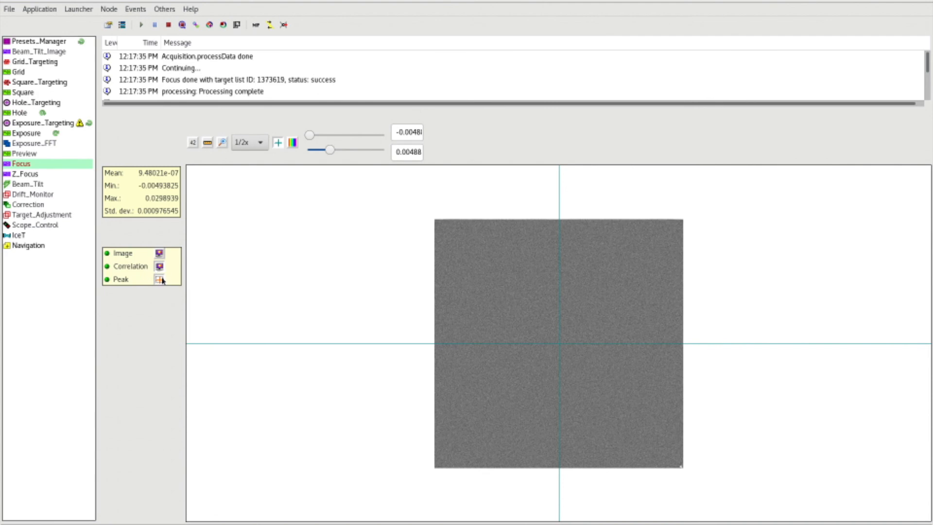
pyautogui.click(160, 254)
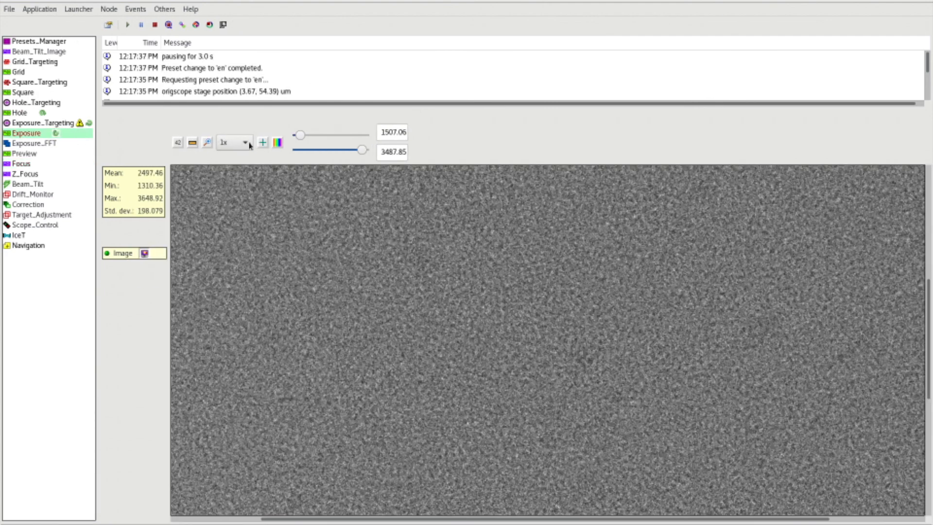
pyautogui.click(242, 144)
pyautogui.click(243, 197)
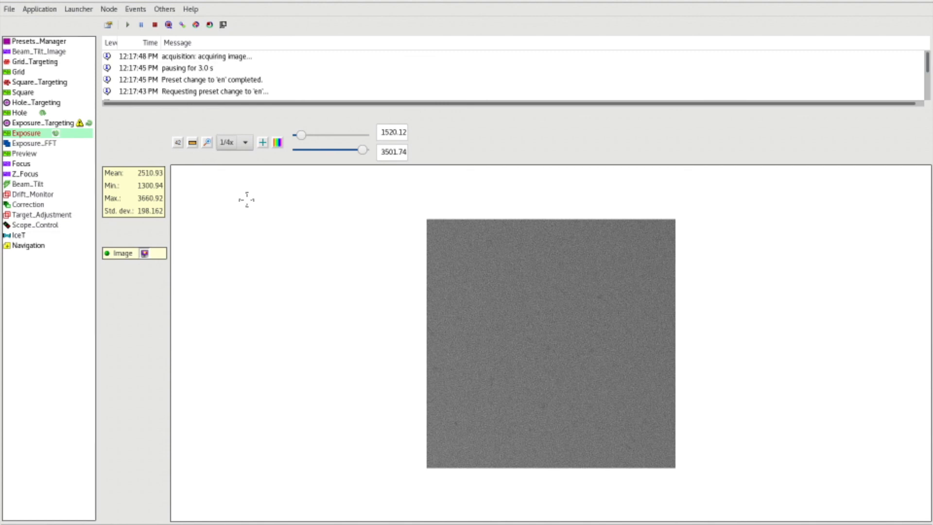
# Turn off user verification of selected targets in the general Exposure_Targeting settings and accept
pyautogui.click(62, 125)
pyautogui.click(107, 25)
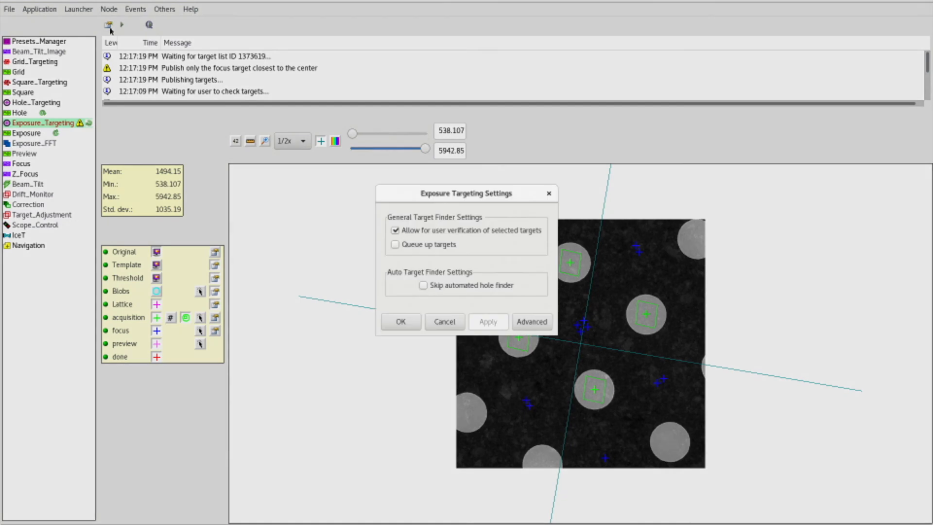
pyautogui.click(424, 230)
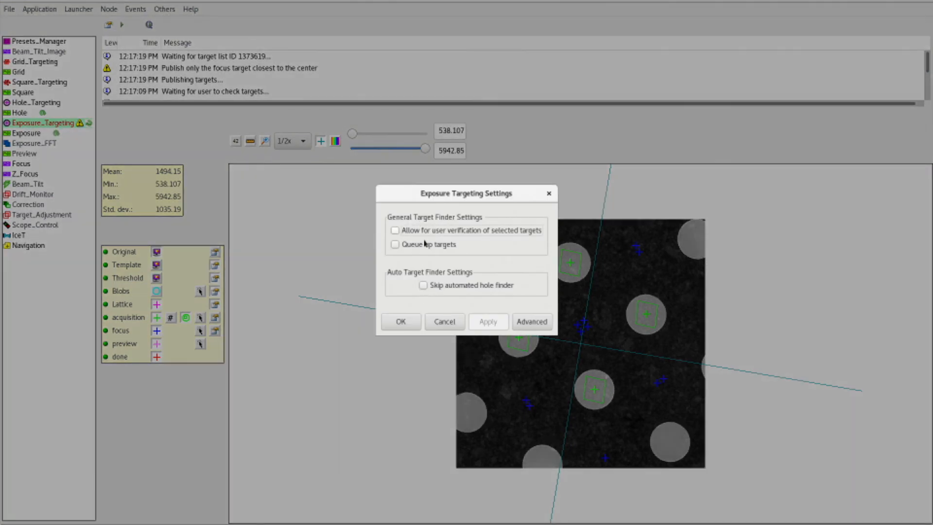
pyautogui.click(409, 325)
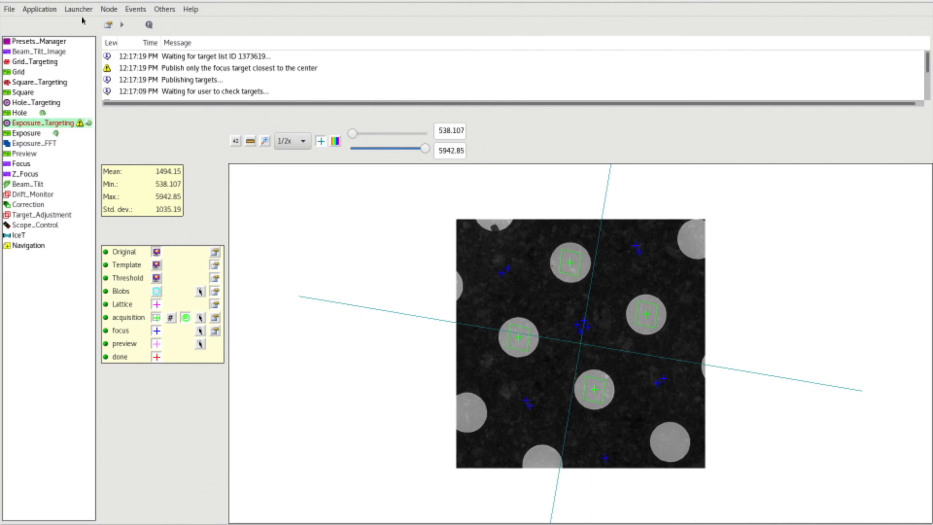
# Switch to the Firefox browser, open emgweb.nysbc.org and log in with the prefilled account credentials
pyautogui.click(37, 0)
pyautogui.click(122, 13)
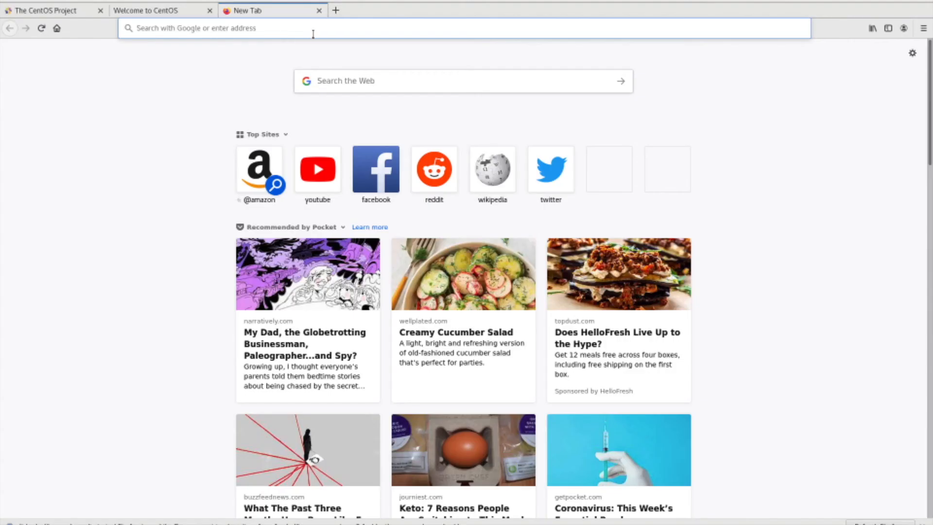
pyautogui.write('emgwe')
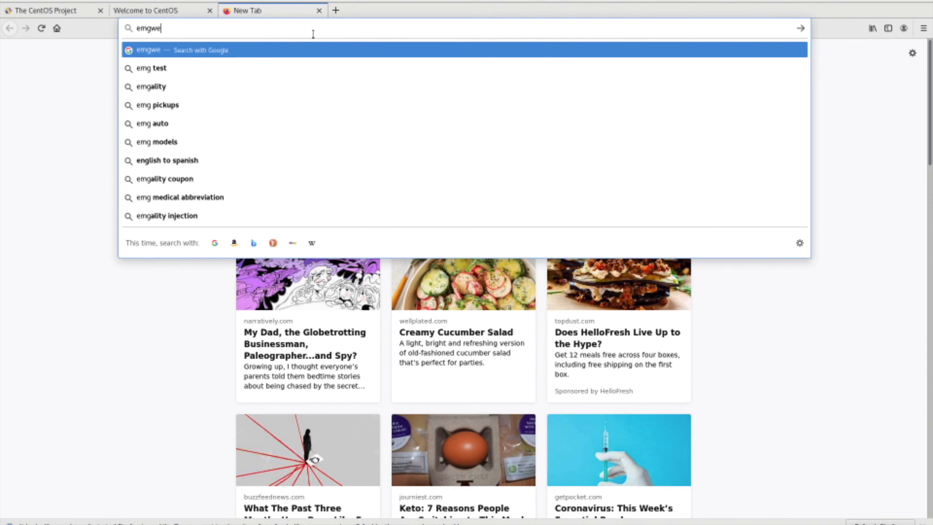
pyautogui.write('b.nysbc.org')
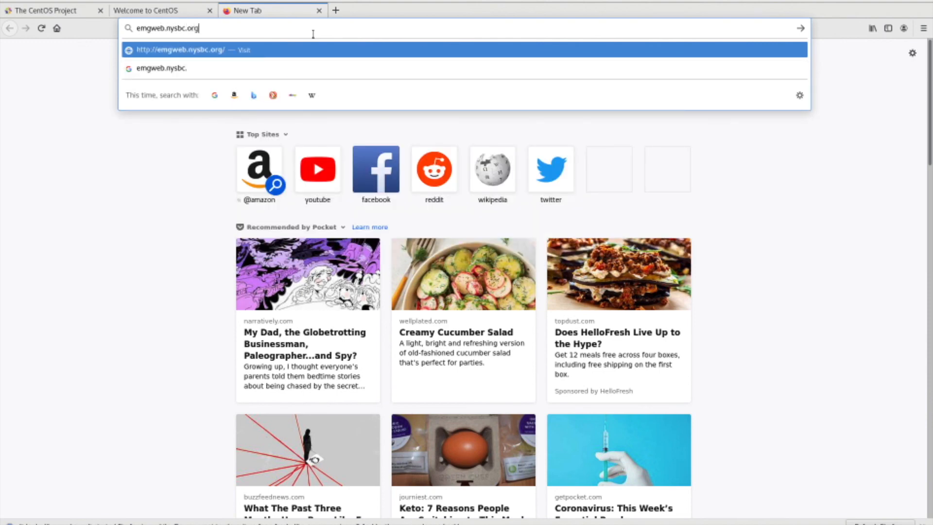
pyautogui.press('Return')
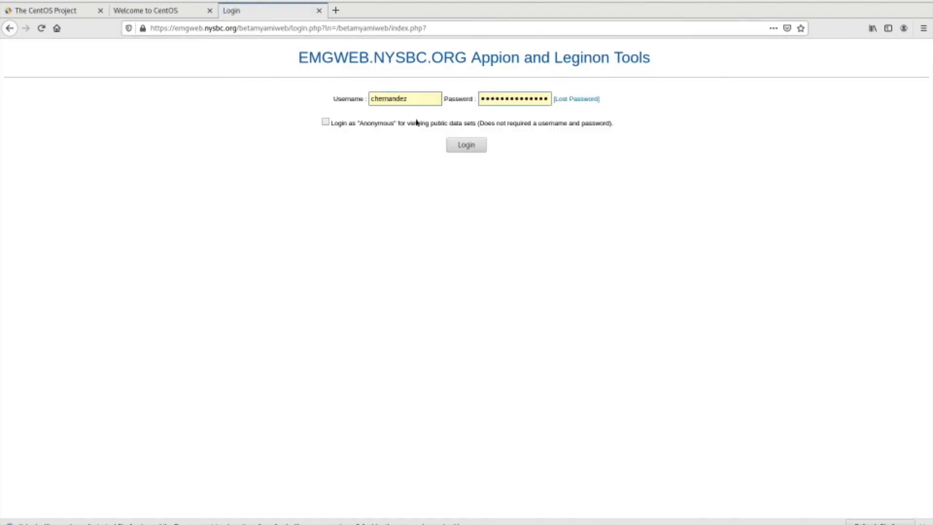
pyautogui.click(459, 149)
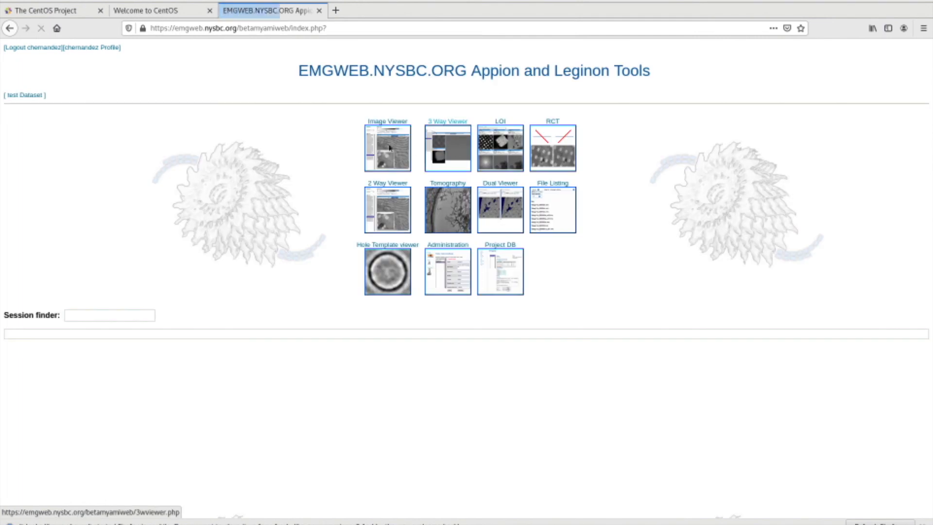
# Open the Image Viewer and look through the square 2 exposure images and the hole image gr1_34gr_2sq_3hl
pyautogui.click(372, 146)
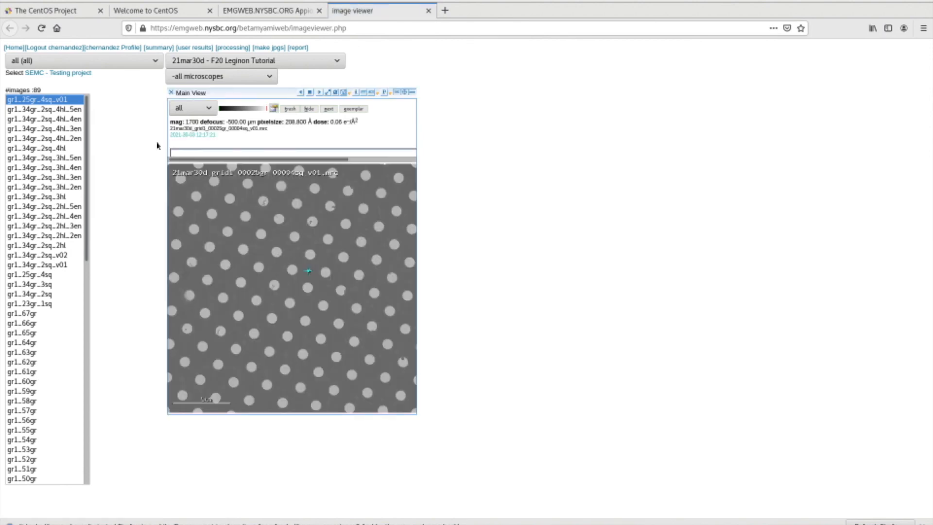
pyautogui.click(71, 119)
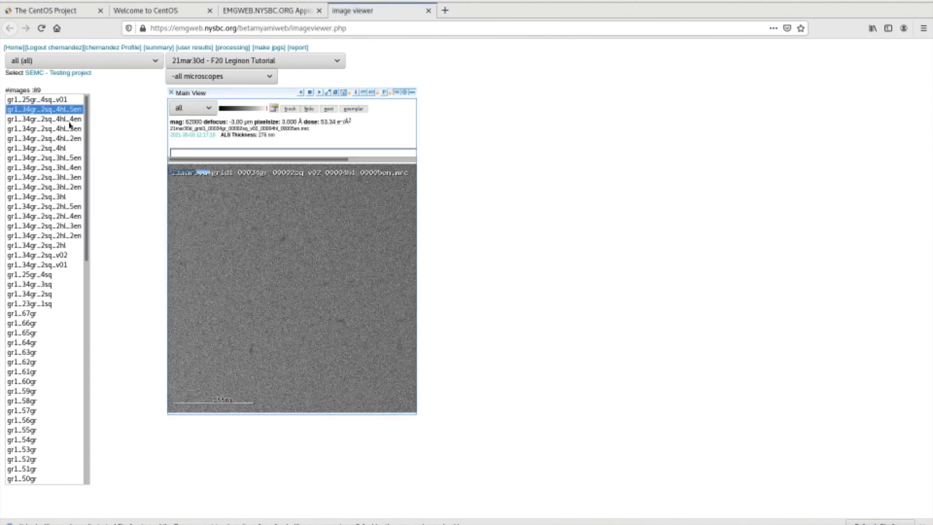
pyautogui.click(71, 139)
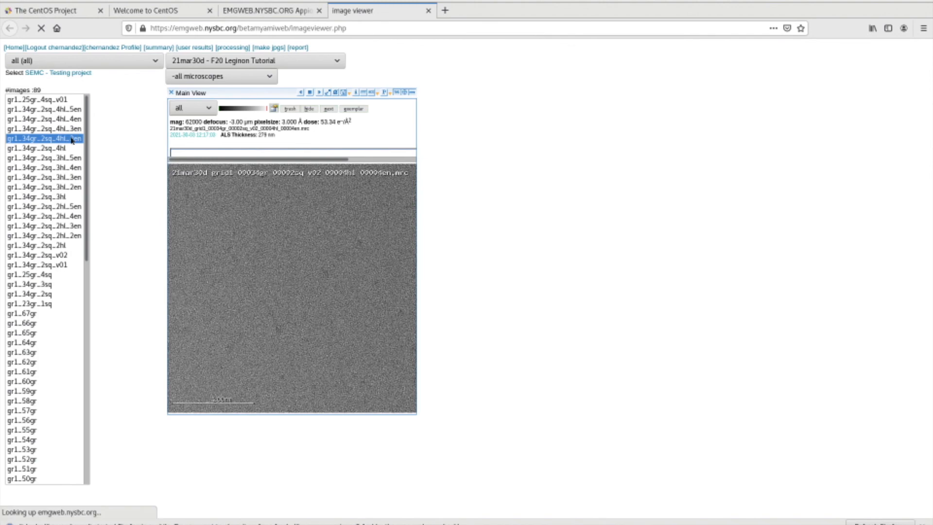
pyautogui.click(70, 167)
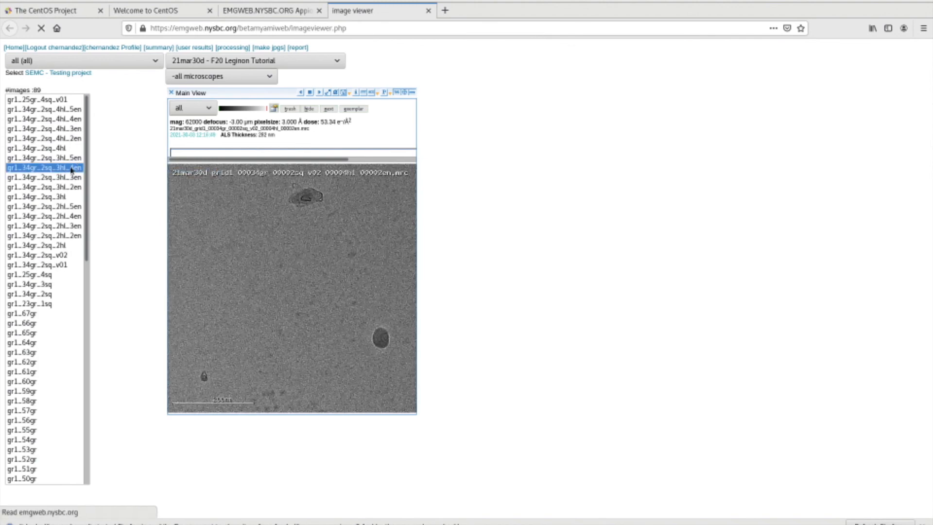
pyautogui.click(69, 197)
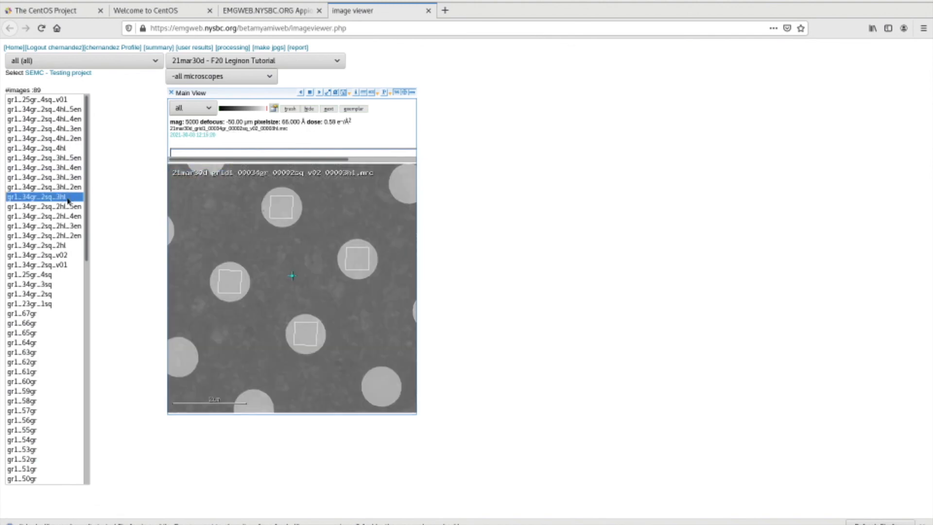
# Open the 3 Way Viewer with View 1 showing sq images, View 3 showing hl images and the Main View showing en images
pyautogui.click(260, 11)
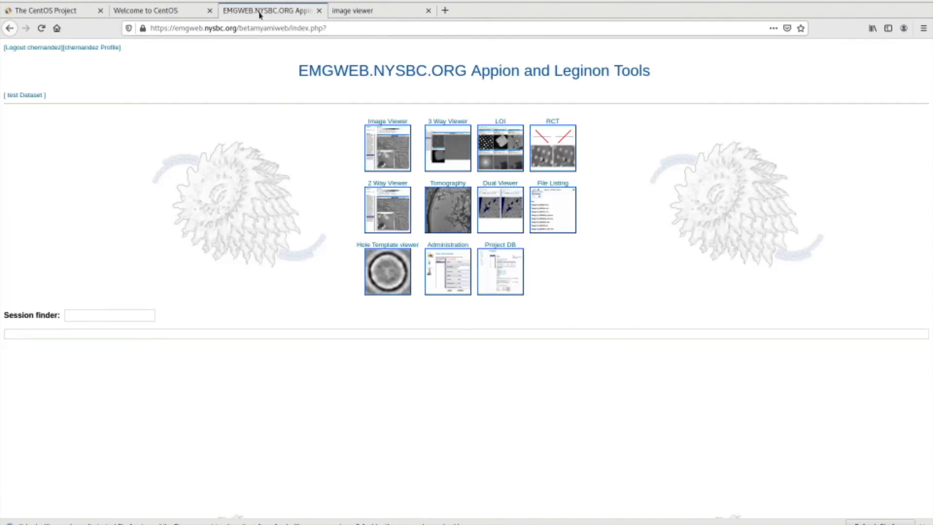
pyautogui.click(455, 152)
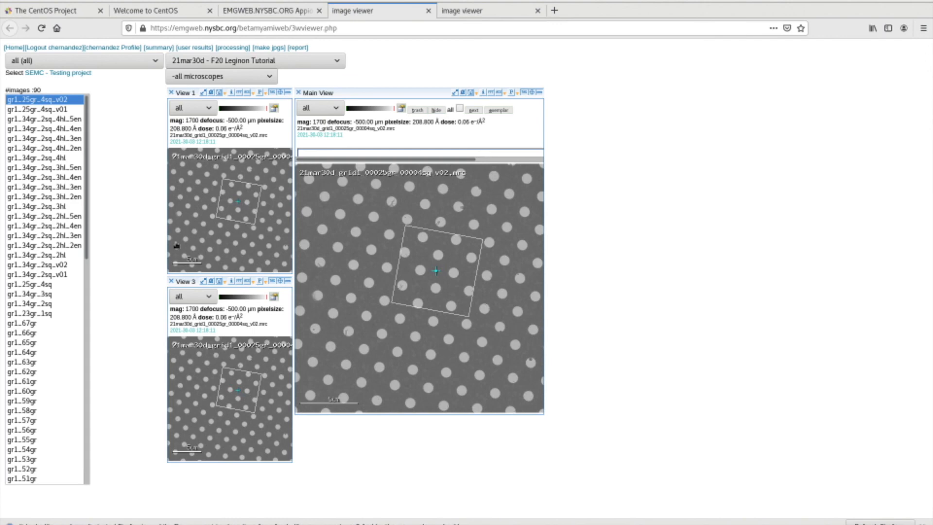
pyautogui.click(197, 109)
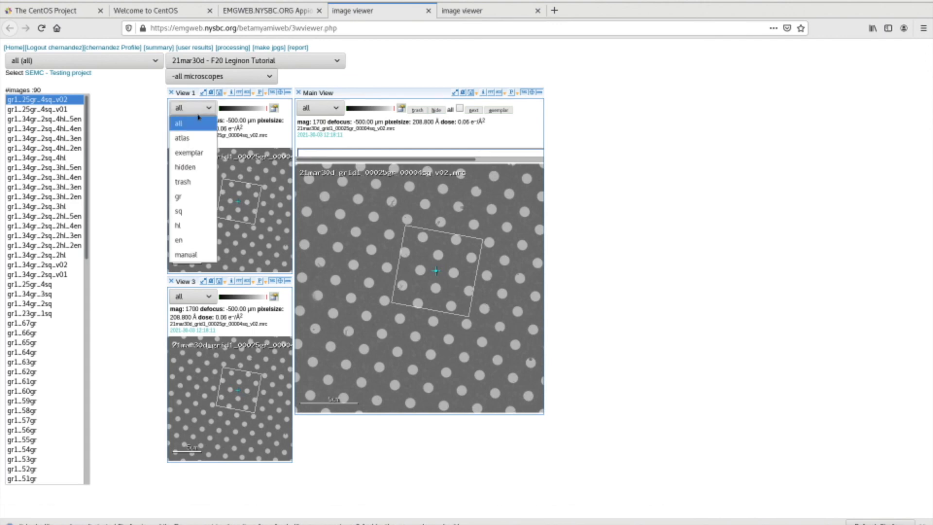
pyautogui.click(192, 212)
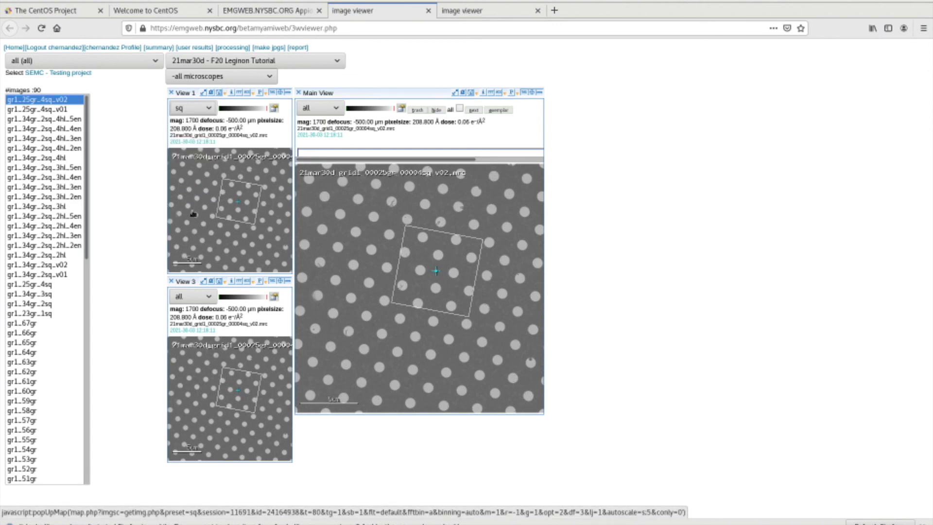
pyautogui.click(201, 298)
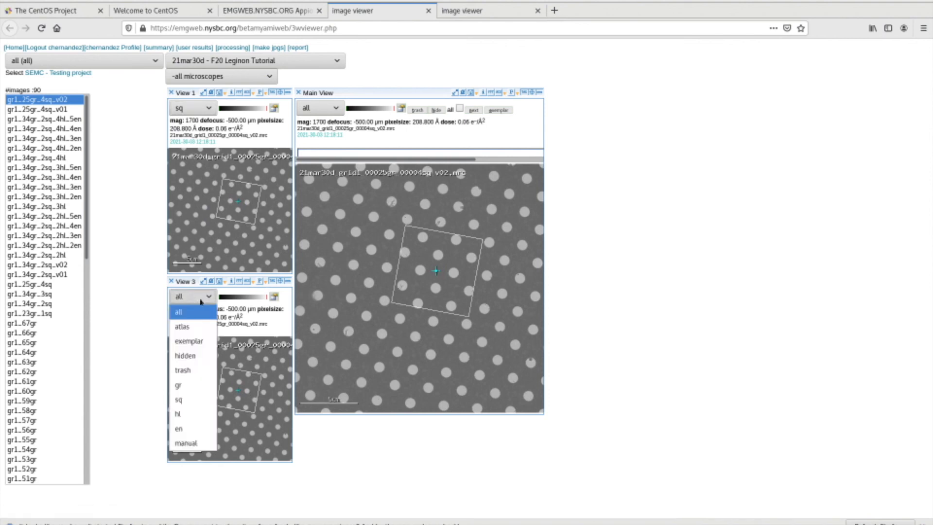
pyautogui.click(187, 414)
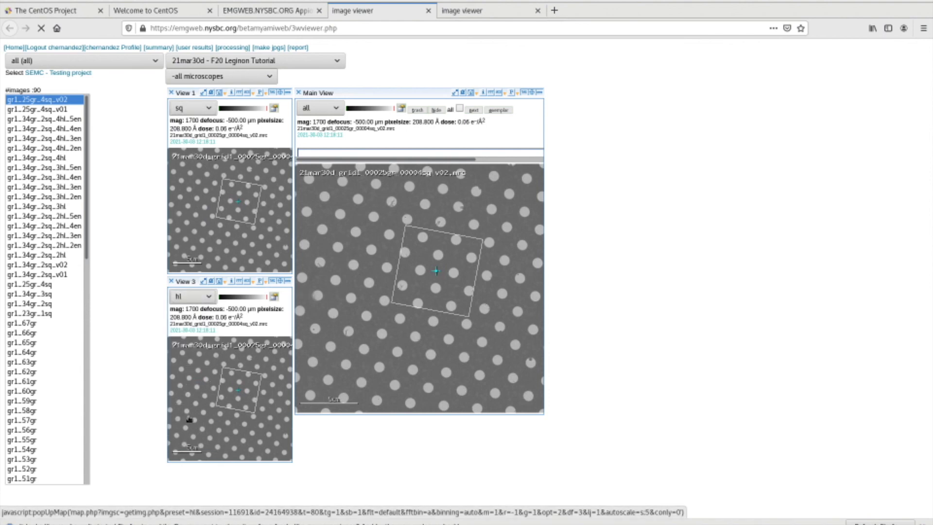
pyautogui.click(322, 108)
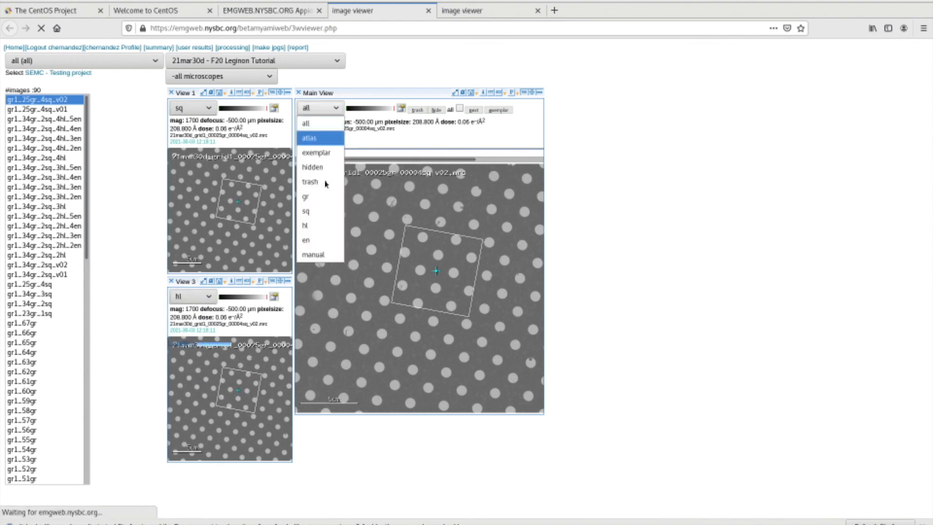
pyautogui.click(322, 243)
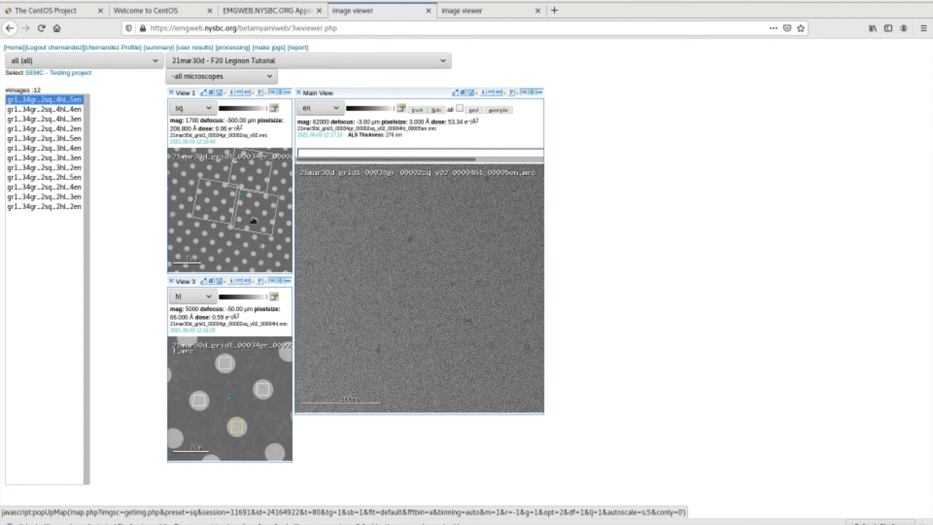
# Switch View 1 to the gr image and on to the atlas, and check the magnification and defocus details of the Main View image
pyautogui.click(199, 108)
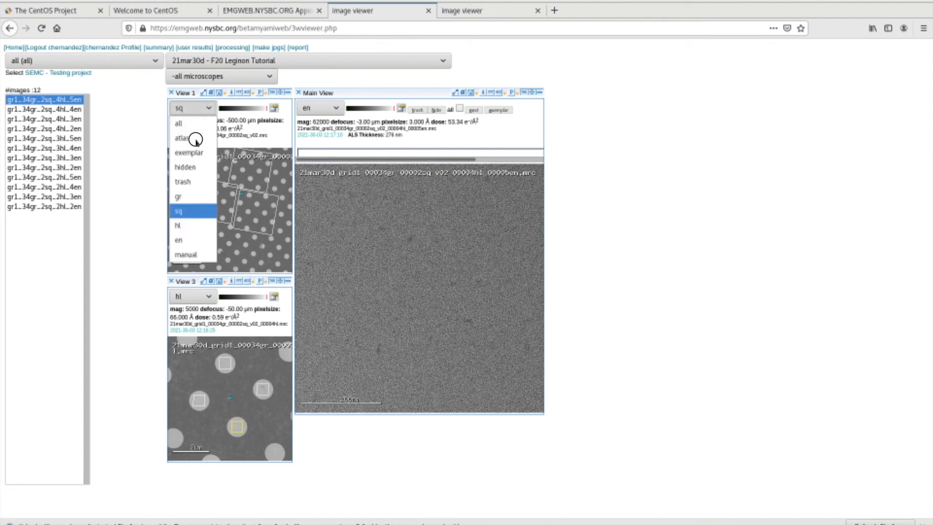
pyautogui.click(191, 197)
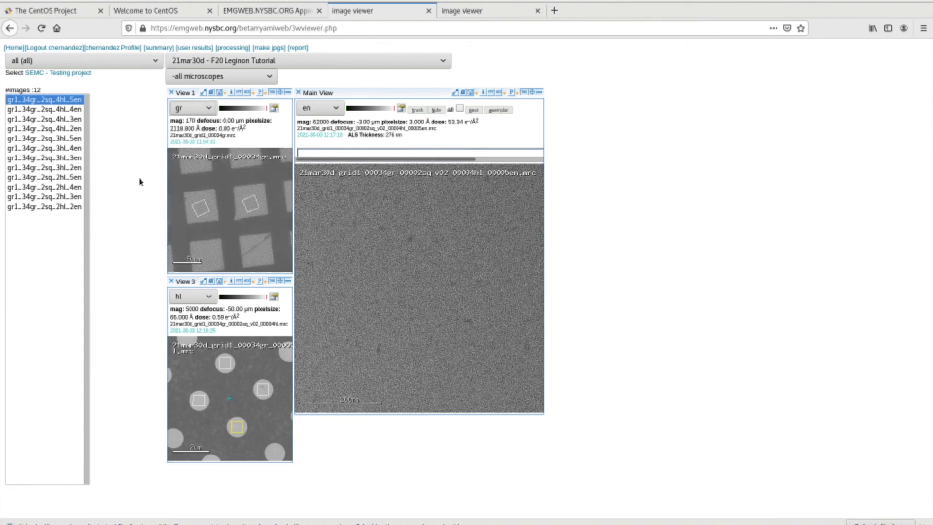
pyautogui.click(199, 108)
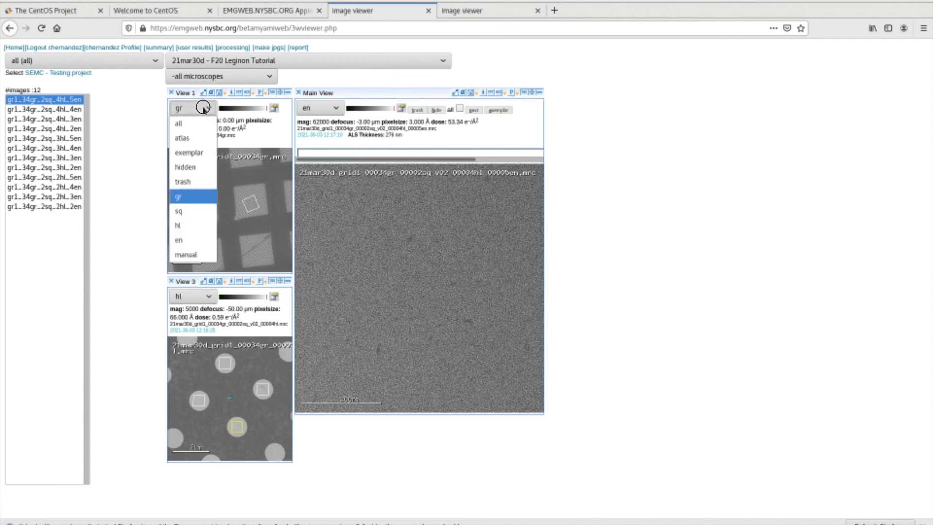
pyautogui.click(190, 140)
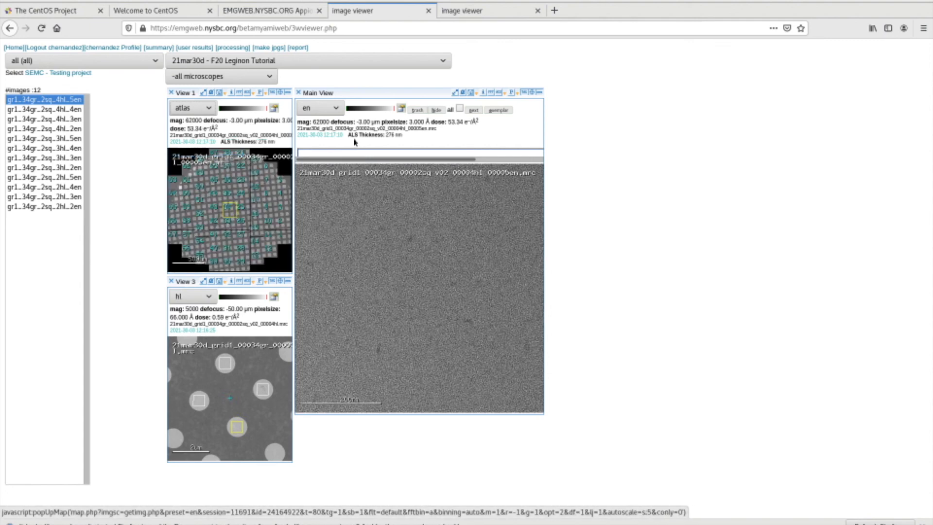
pyautogui.moveTo(365, 136); pyautogui.dragTo(313, 120)
pyautogui.click(438, 151)
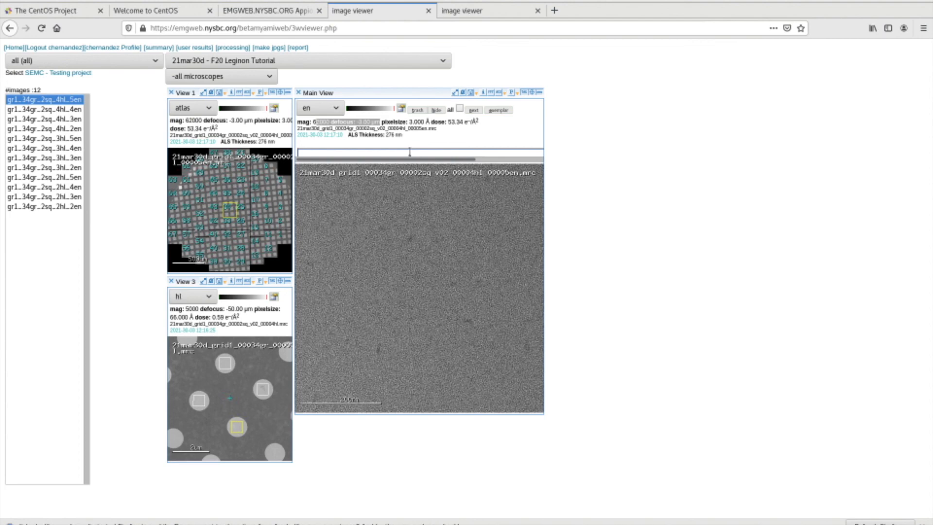
pyautogui.click(330, 123)
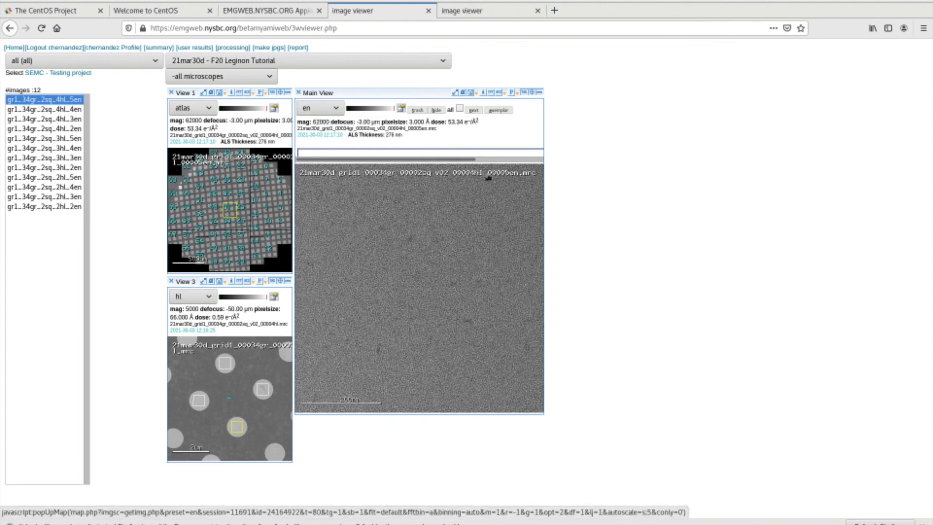
# Return to the Appion and Leginon Tools home page and open the LOI (Leginon Observer Interface)
pyautogui.click(289, 11)
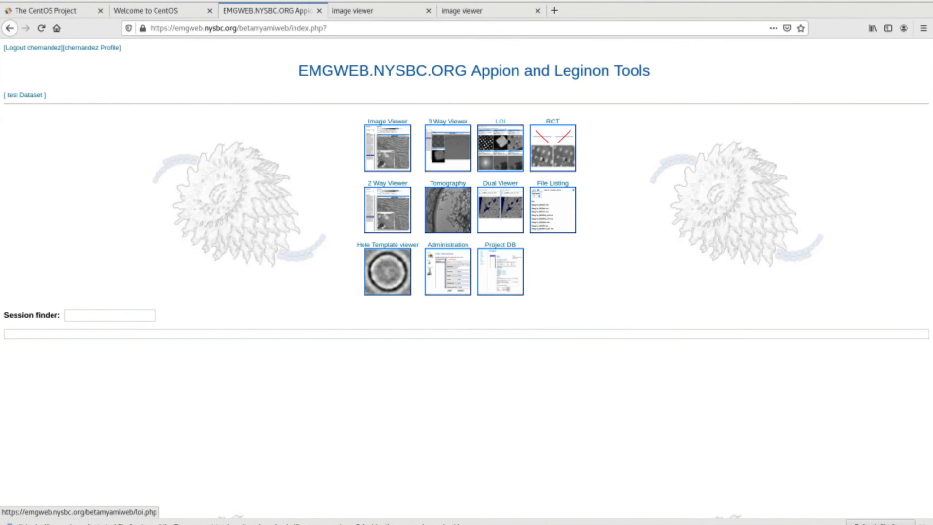
pyautogui.click(508, 142)
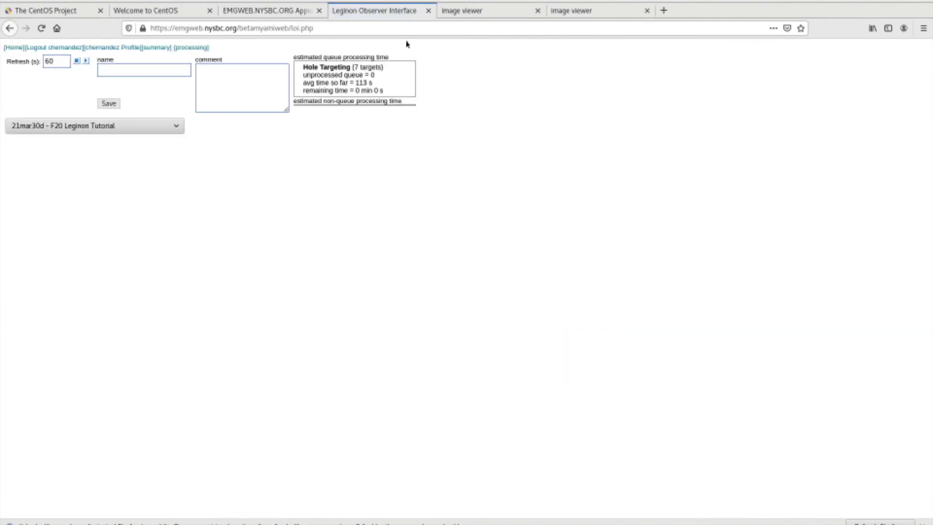